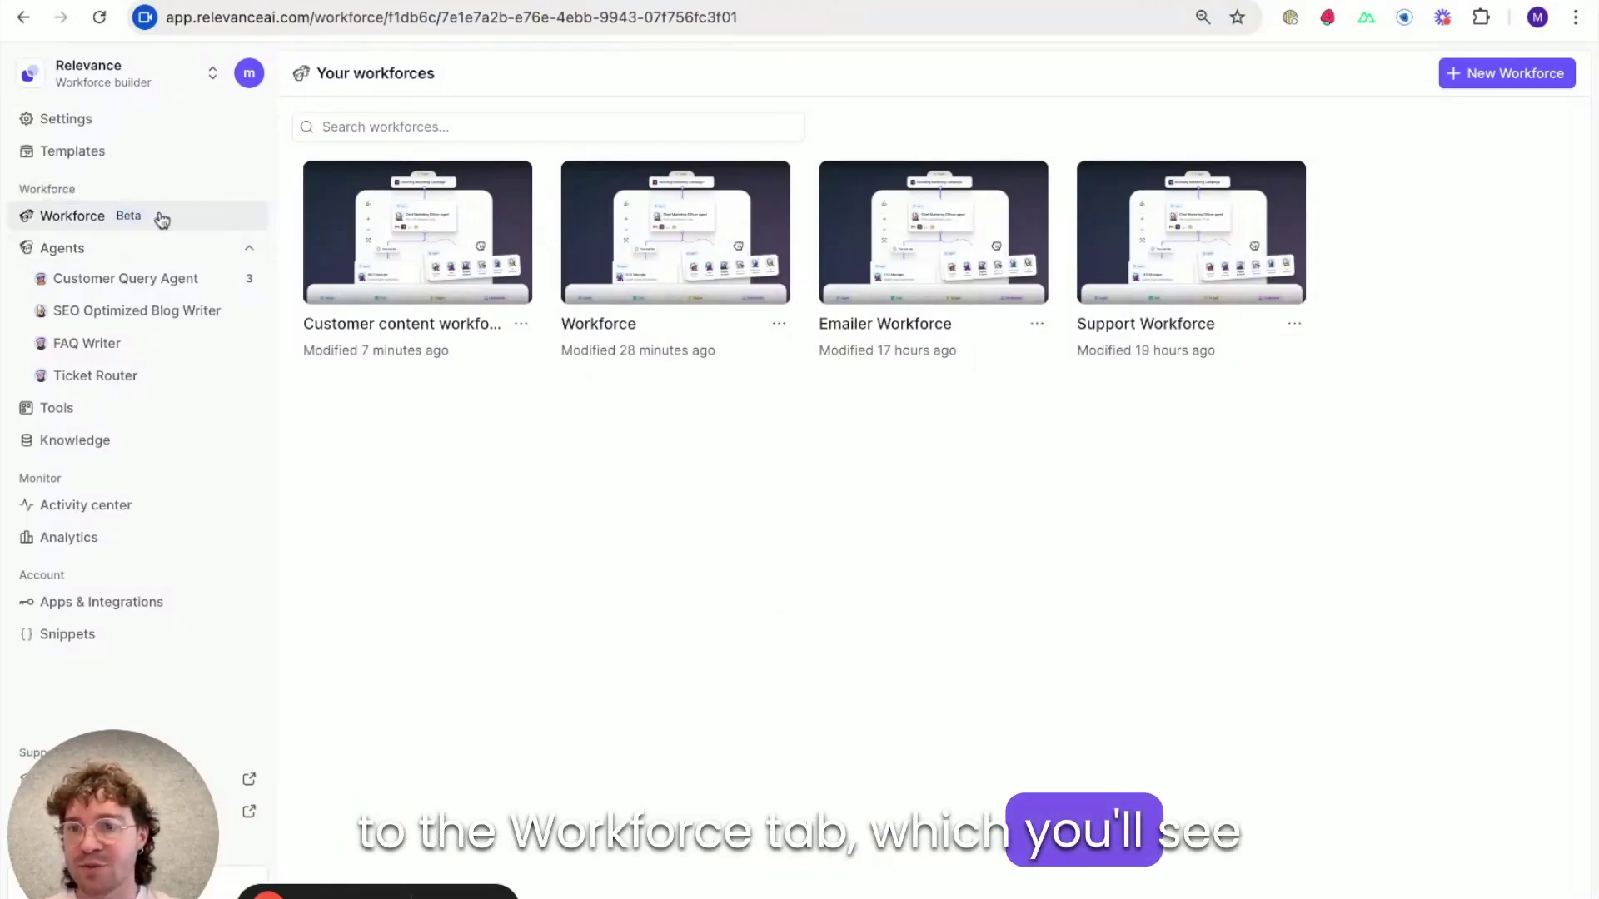
- Open the Customer content workforce card from the Workforce list
{"action": "left_click", "coordinate": [442, 227]}
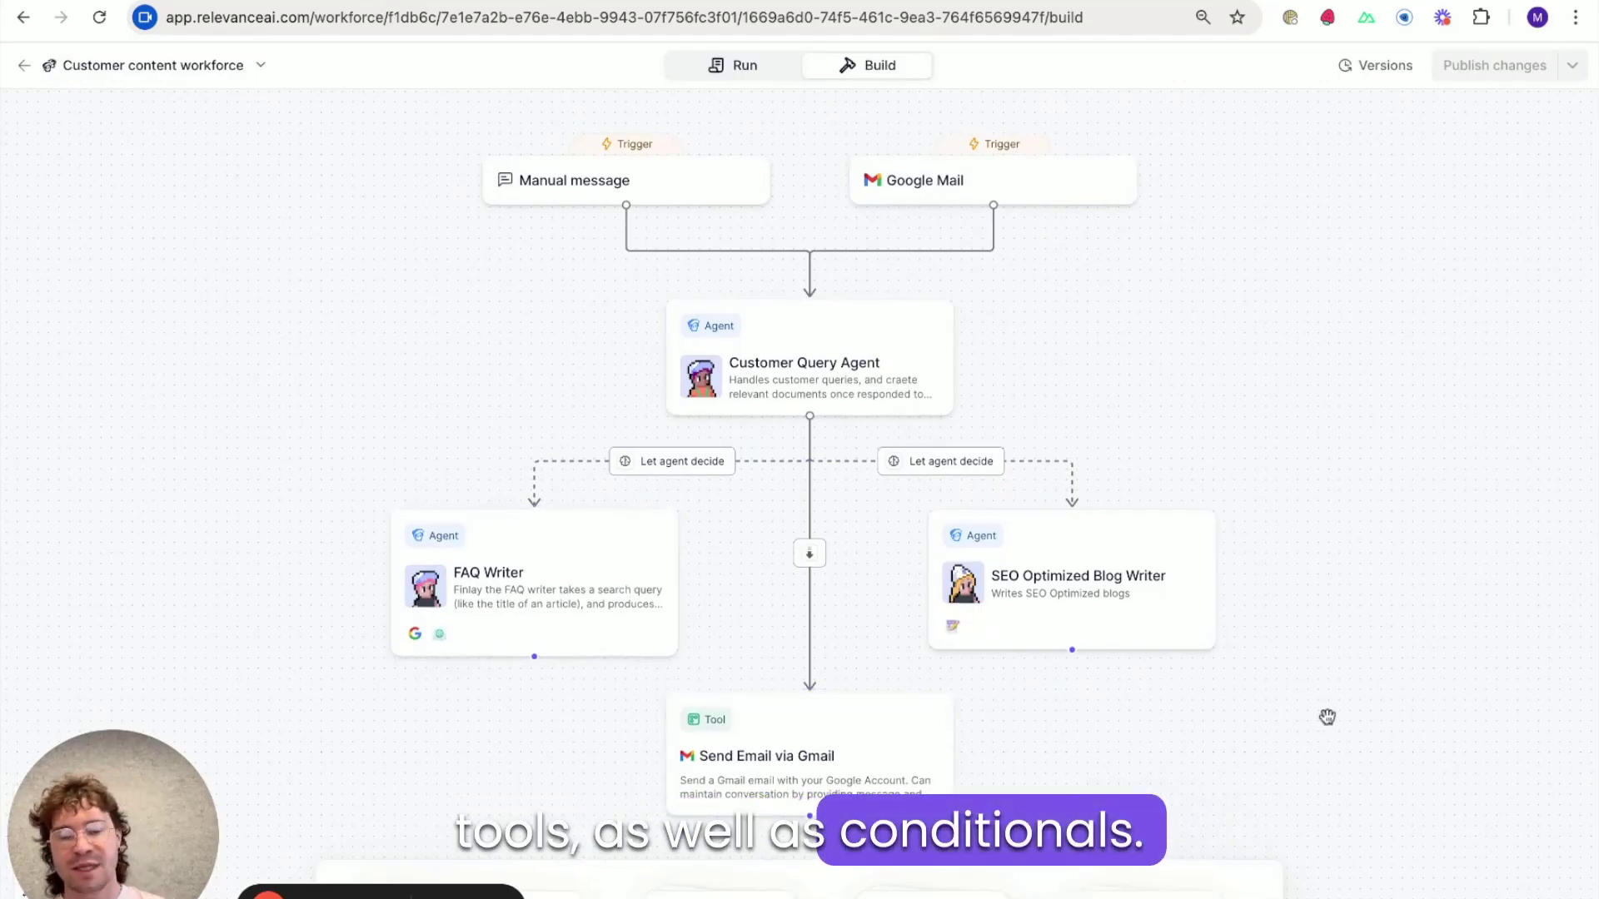
- Check the Customer Query Agent–FAQ Writer edge settings, then open Customer Query Agent's prompt
{"action": "left_click", "coordinate": [547, 468]}
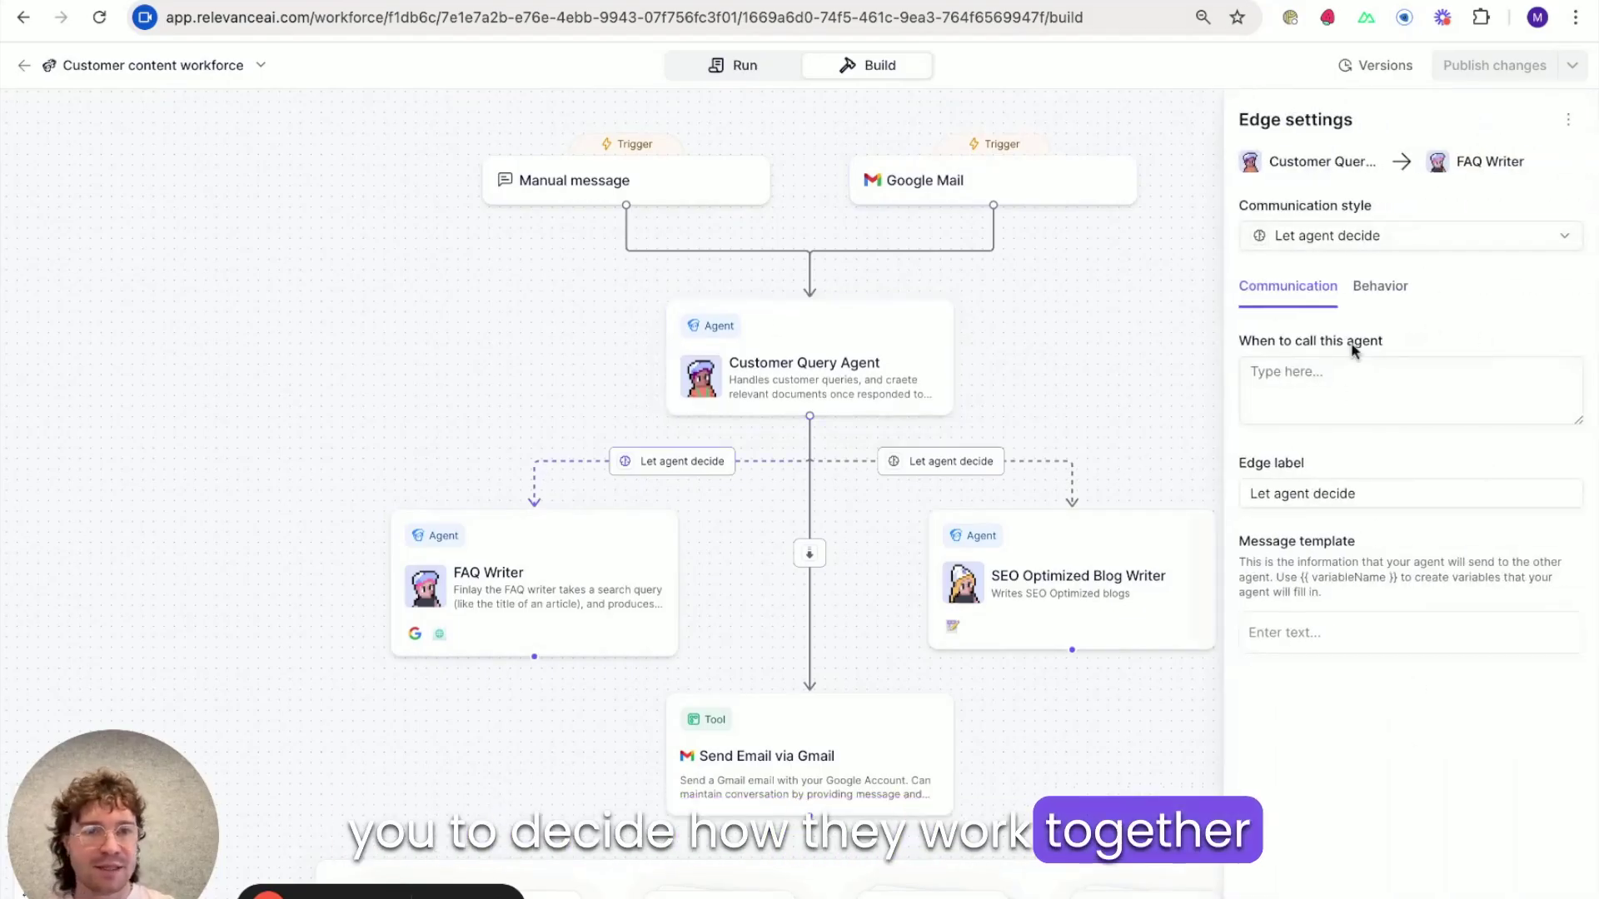
{"action": "left_click", "coordinate": [1112, 360]}
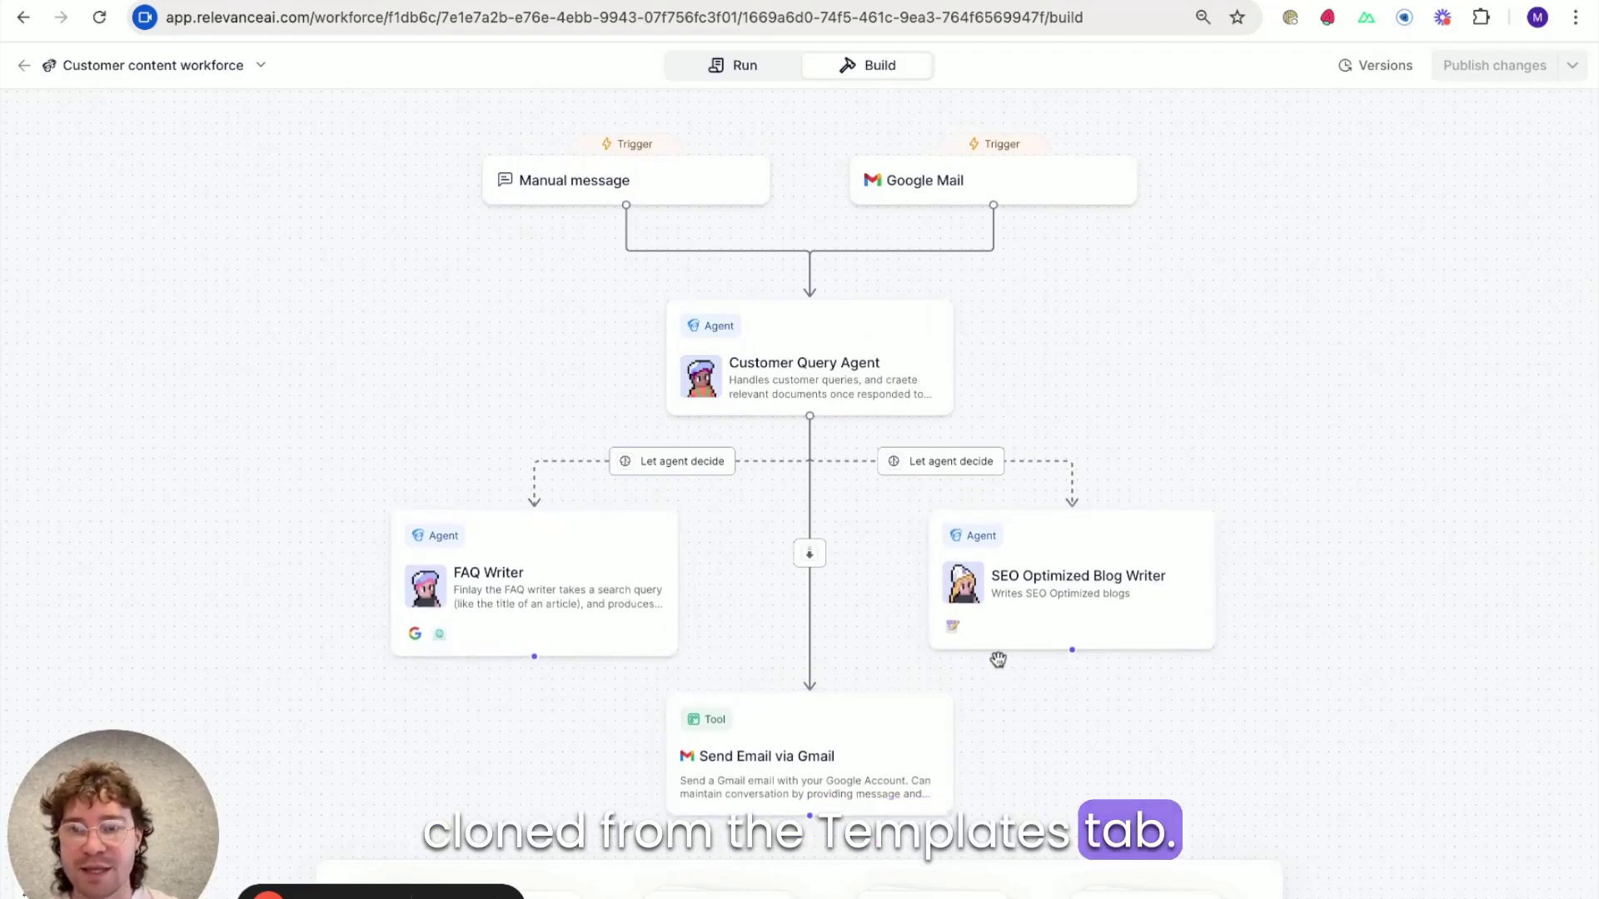
{"action": "left_click", "coordinate": [695, 328]}
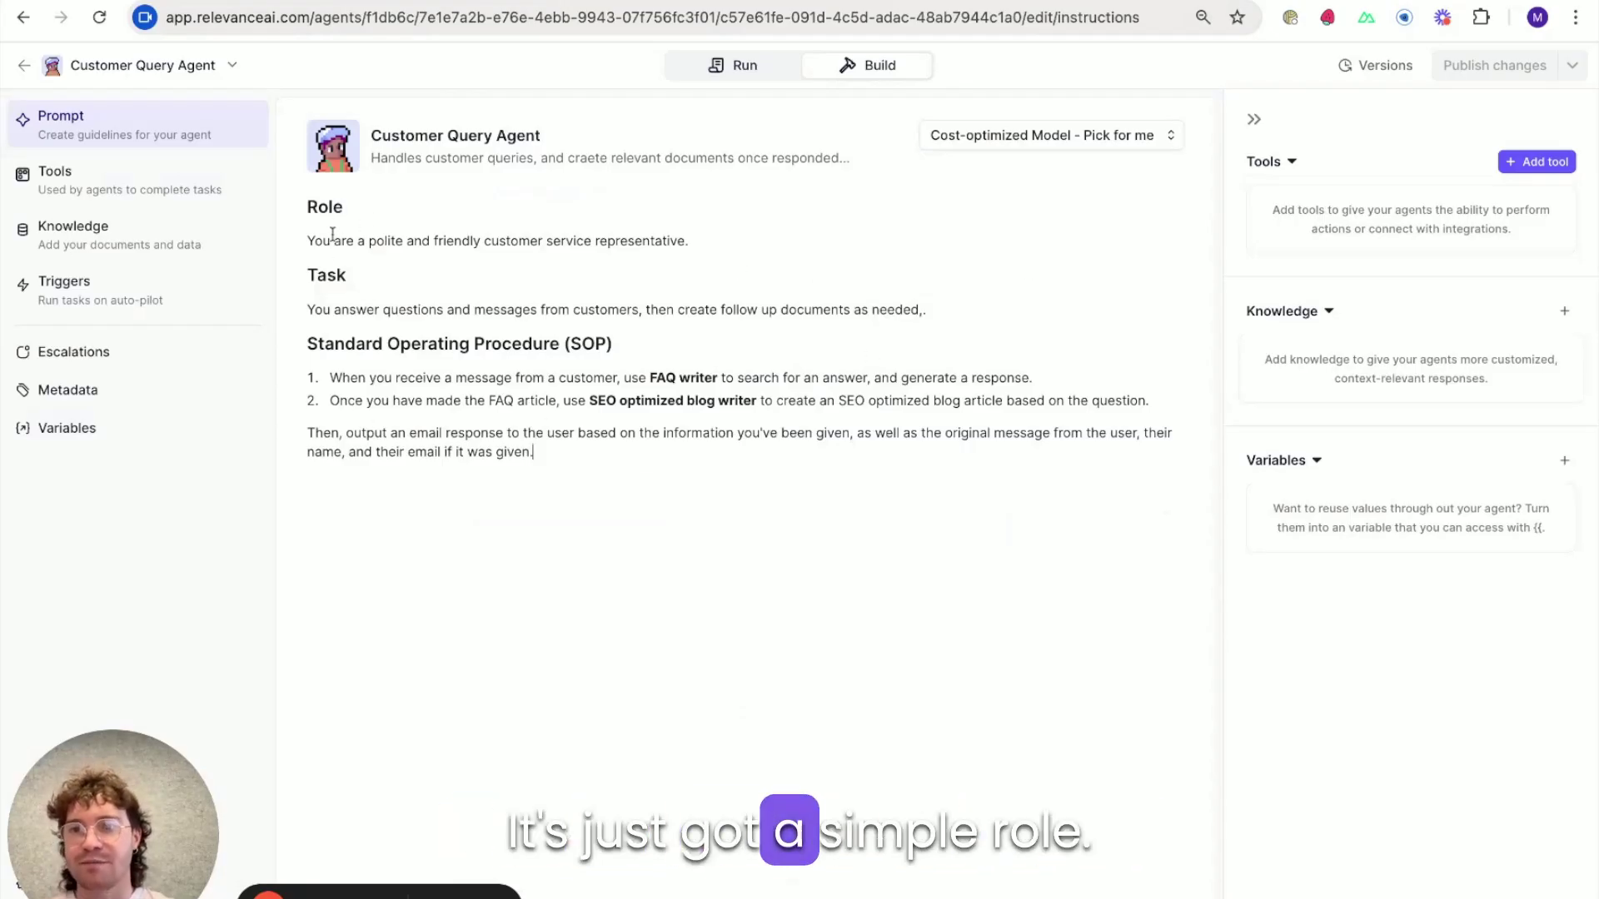
{"action": "left_click_drag", "start_coordinate": [553, 241], "coordinate": [704, 241]}
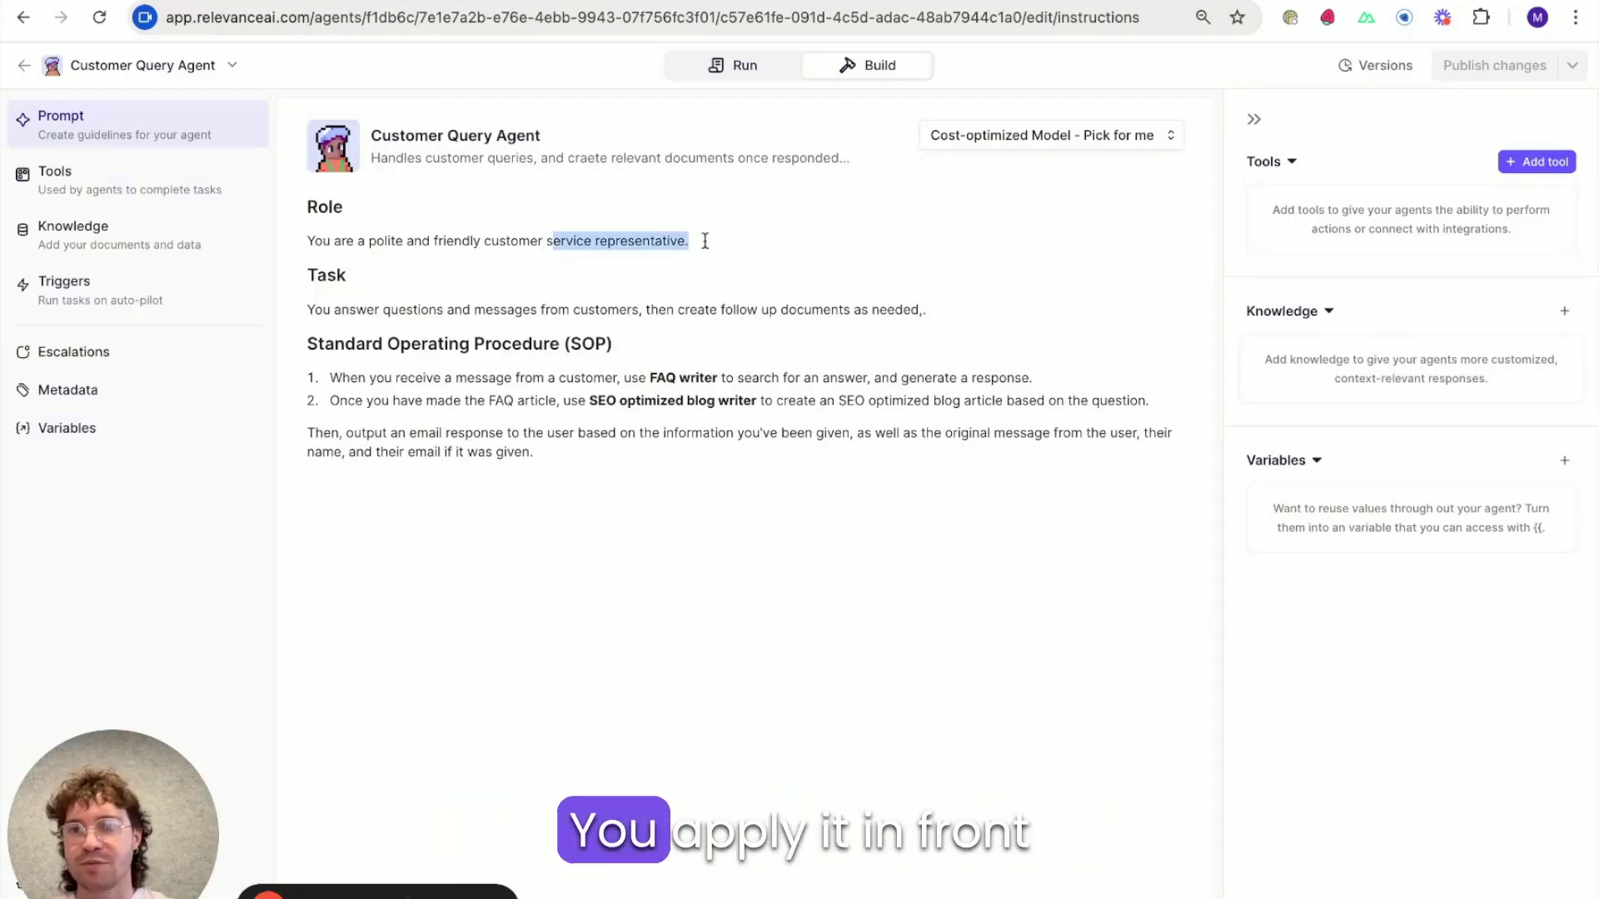
{"action": "left_click", "coordinate": [664, 312]}
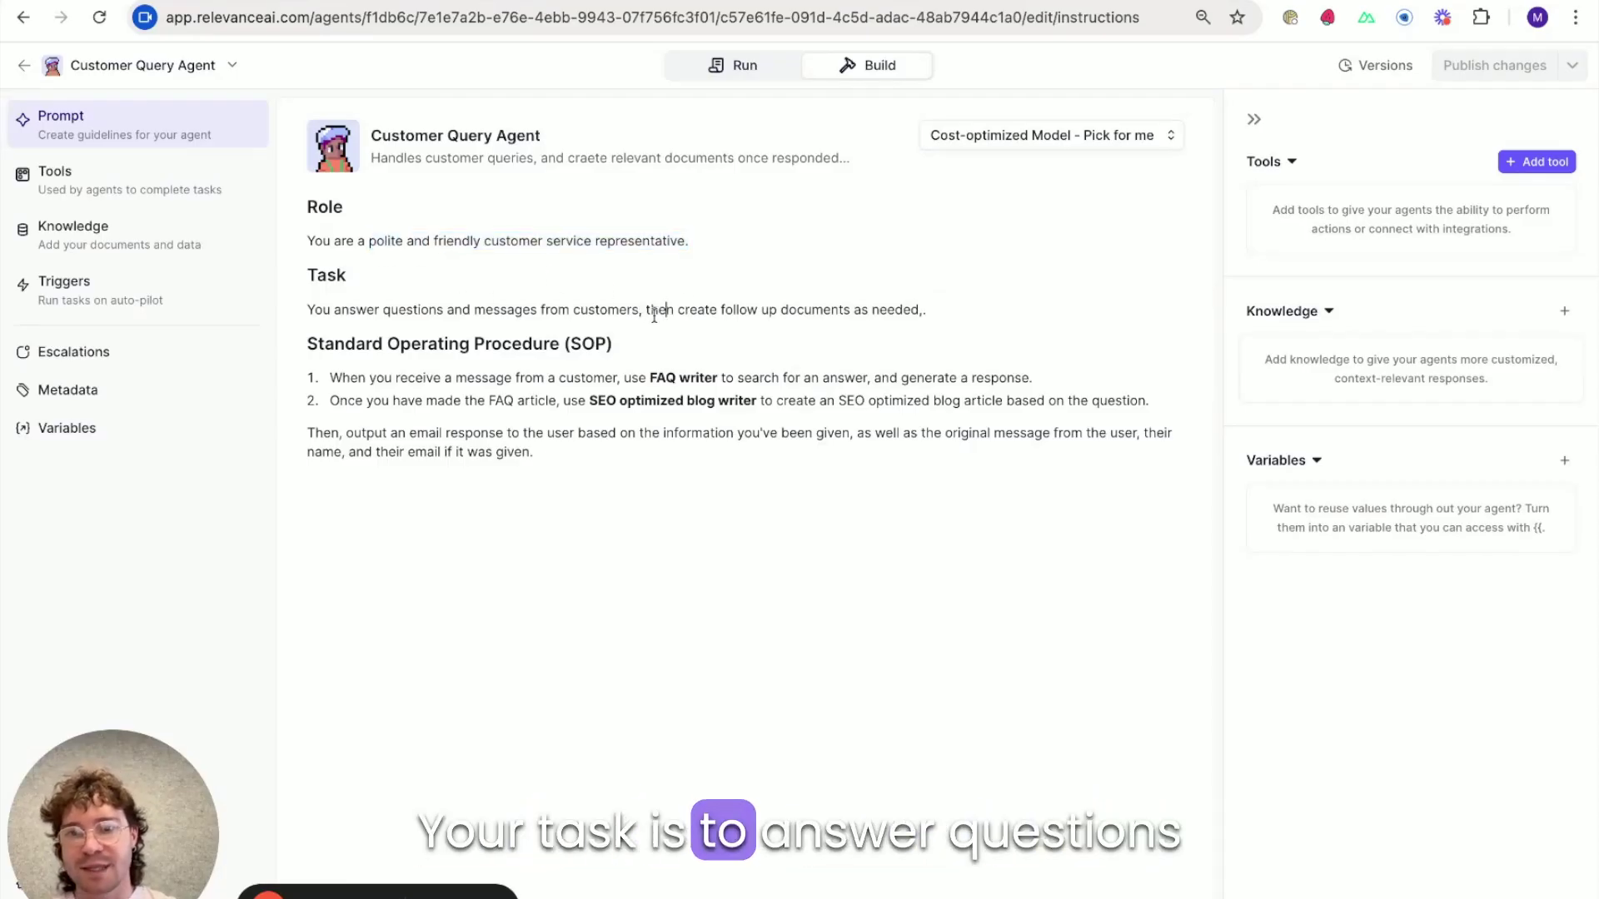
{"action": "left_click_drag", "start_coordinate": [635, 309], "coordinate": [637, 310]}
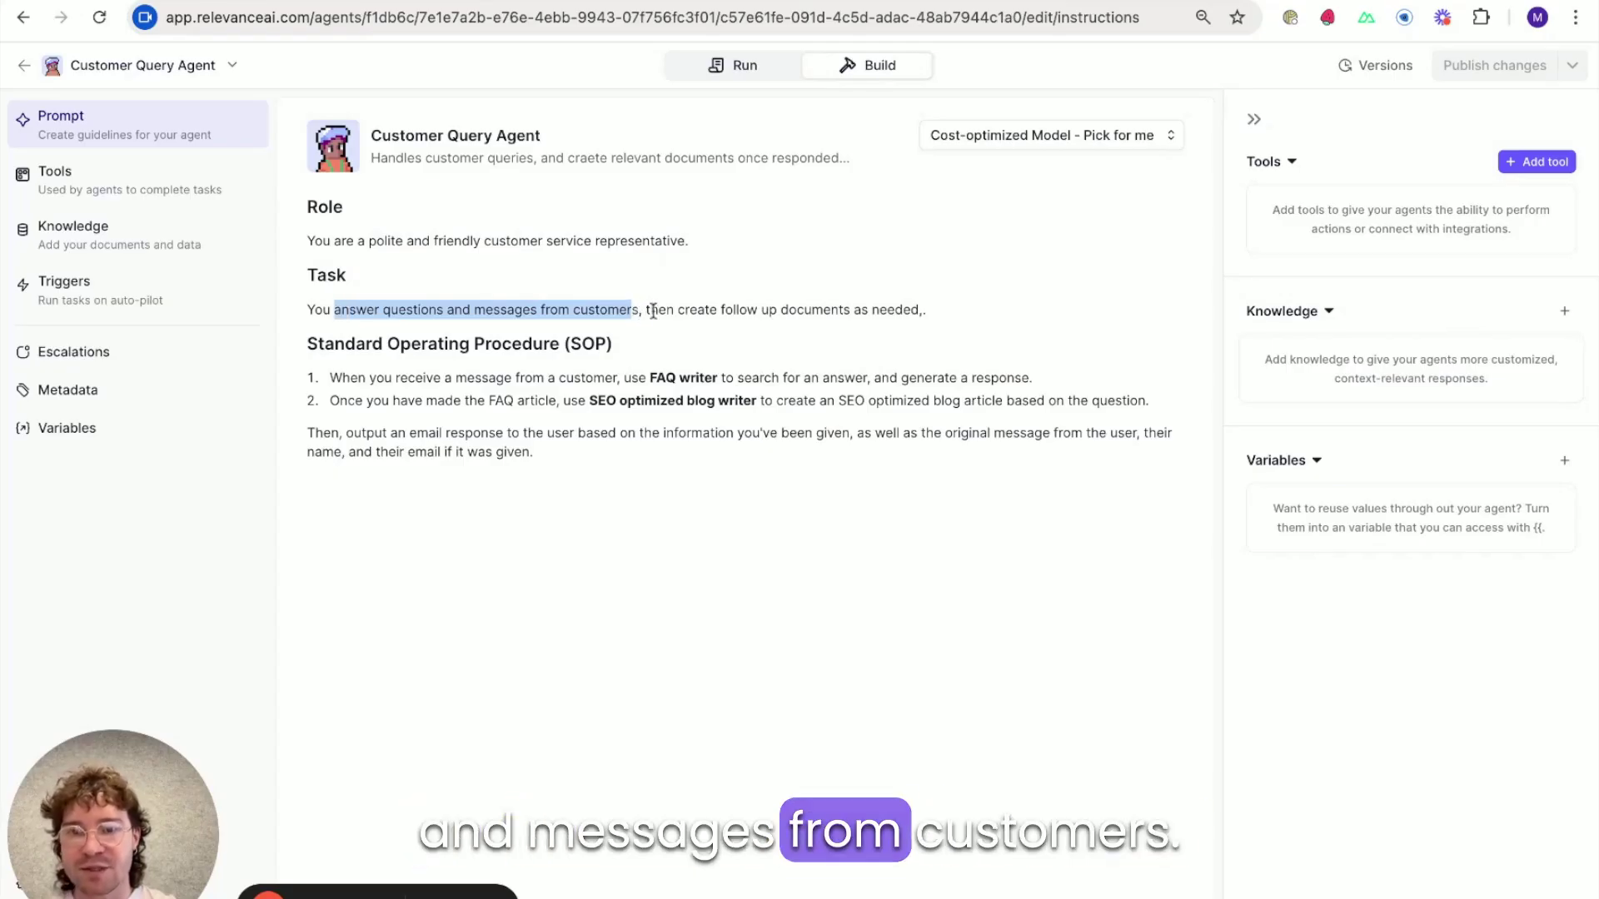
{"action": "left_click", "coordinate": [652, 310]}
{"action": "left_click_drag", "start_coordinate": [598, 467], "coordinate": [328, 376]}
{"action": "left_click", "coordinate": [704, 393]}
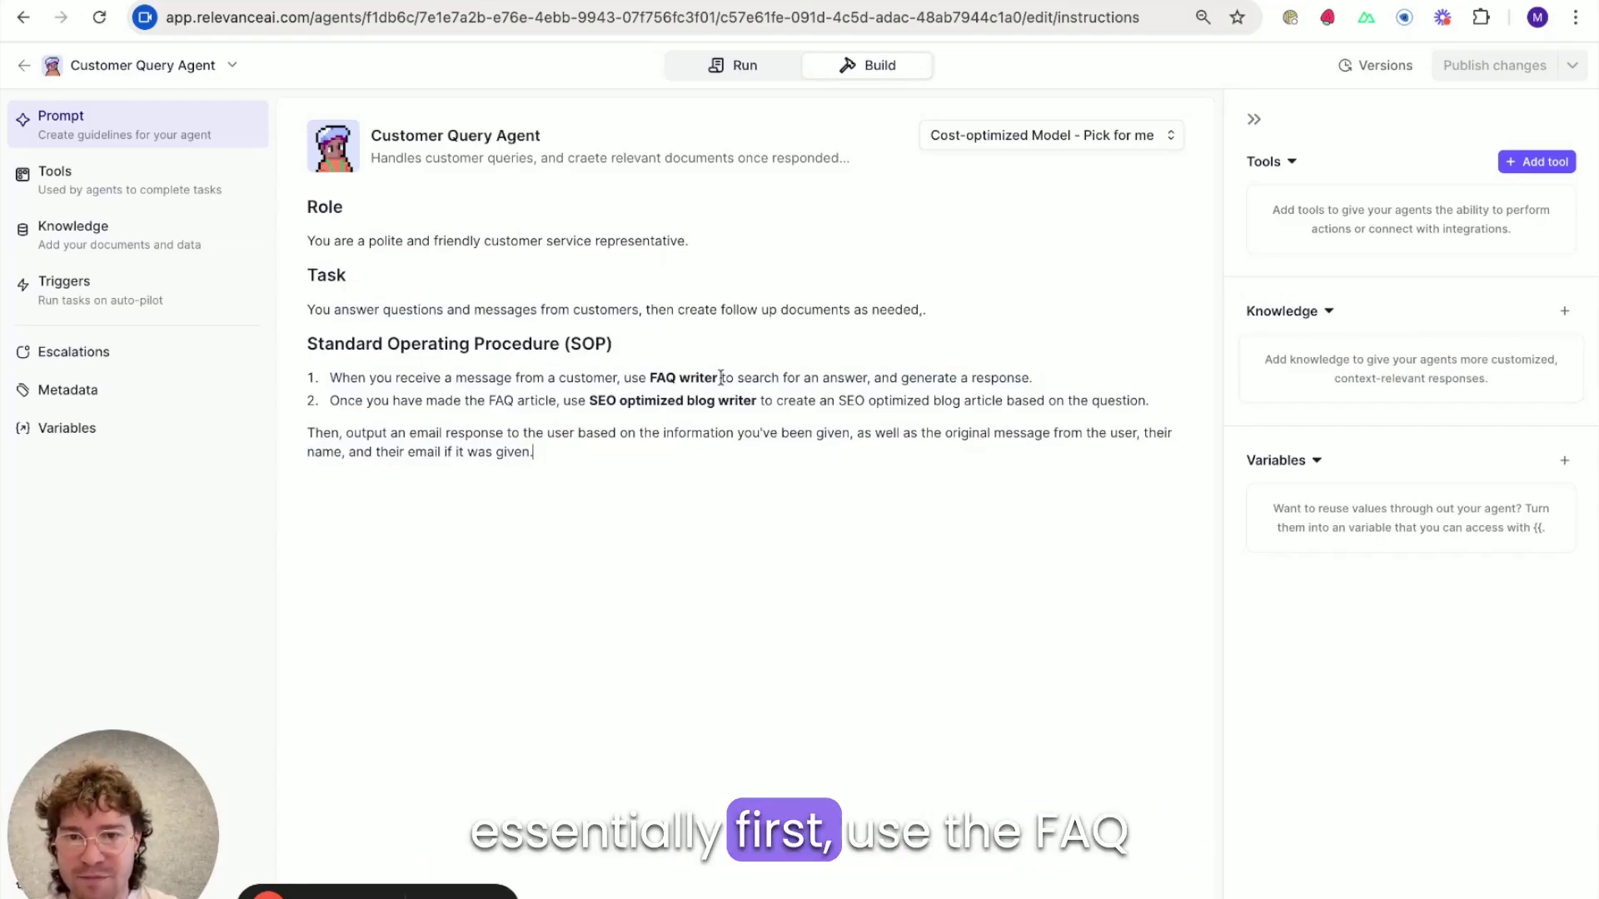
{"action": "key", "text": "alt+shift+Left"}
{"action": "key", "text": "alt+shift+Left"}
{"action": "key", "text": "alt+shift+Left"}
{"action": "key", "text": "alt+shift+Left"}
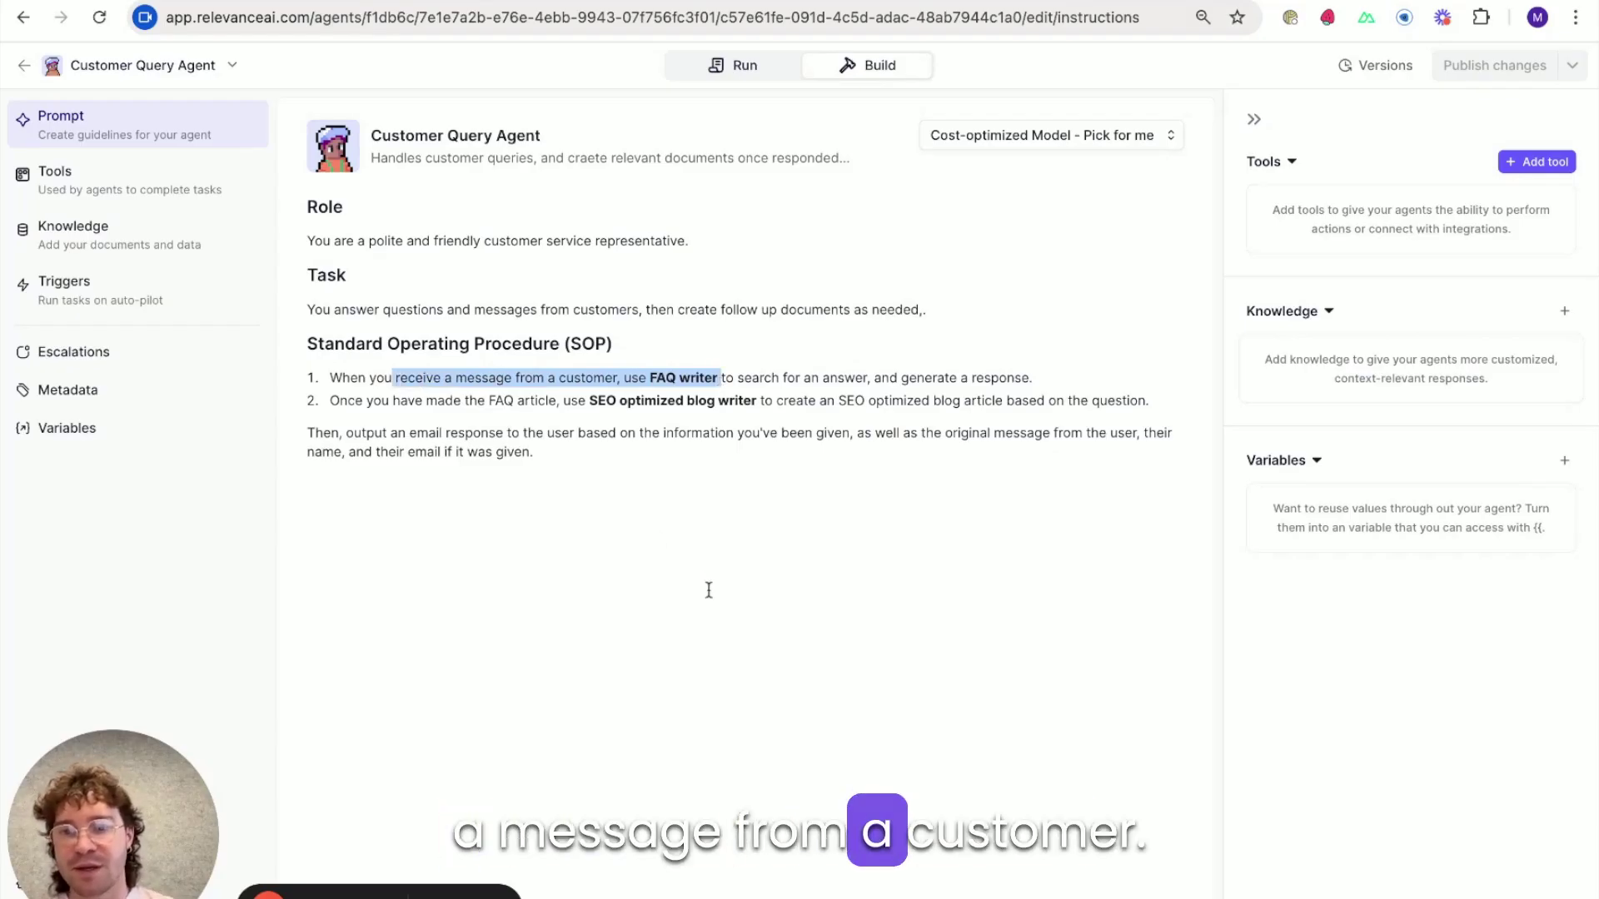
{"action": "left_click", "coordinate": [709, 378]}
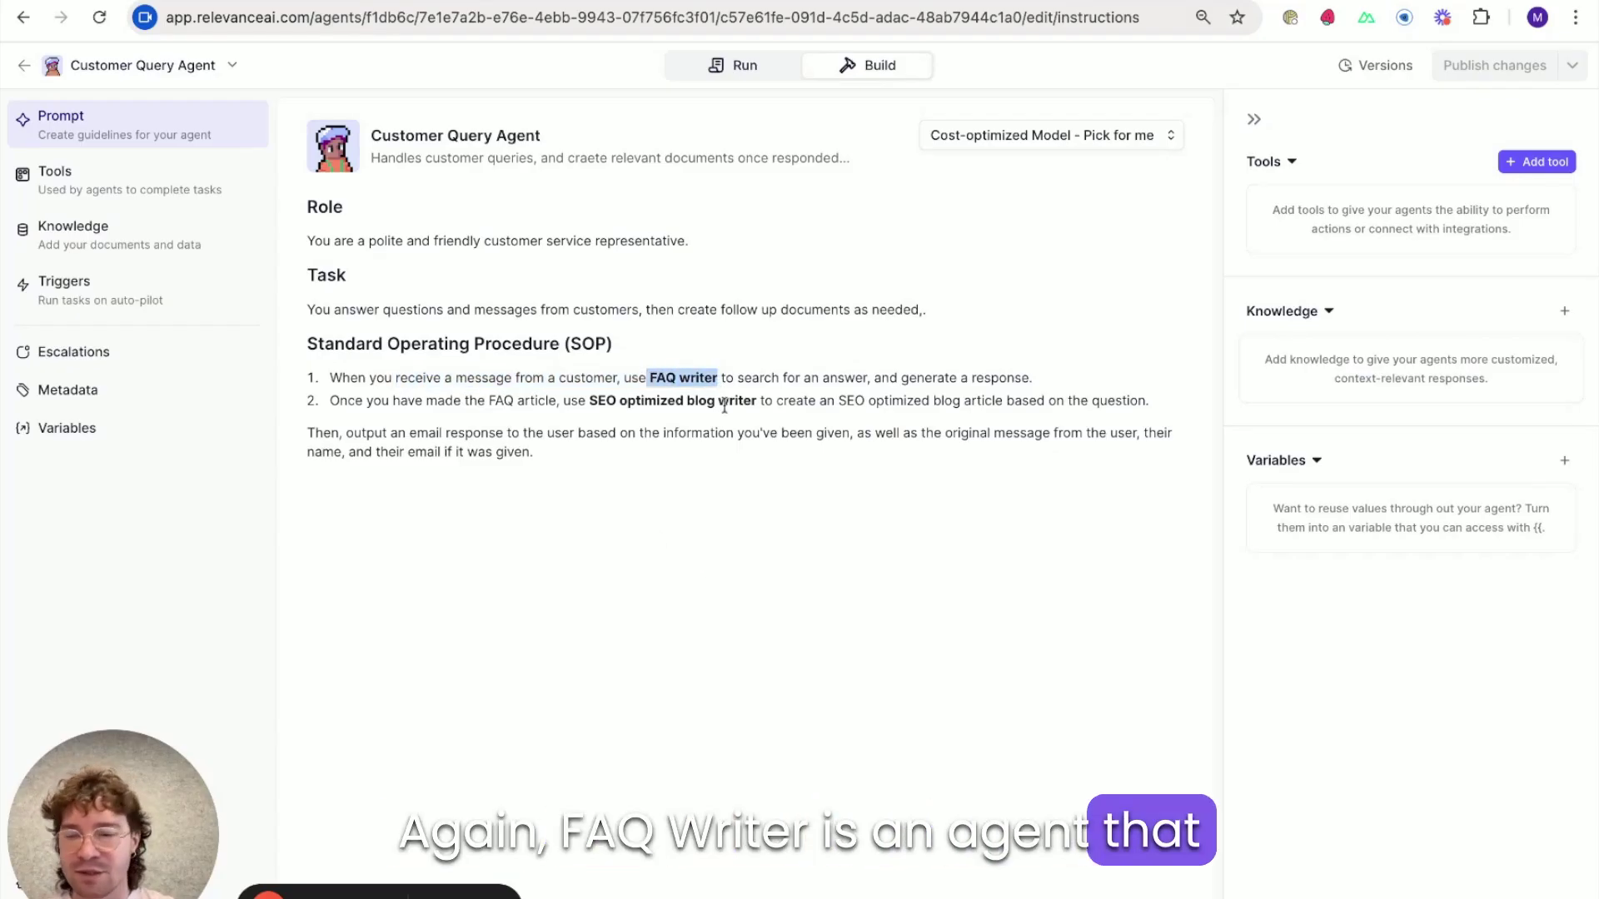
{"action": "left_click", "coordinate": [788, 402]}
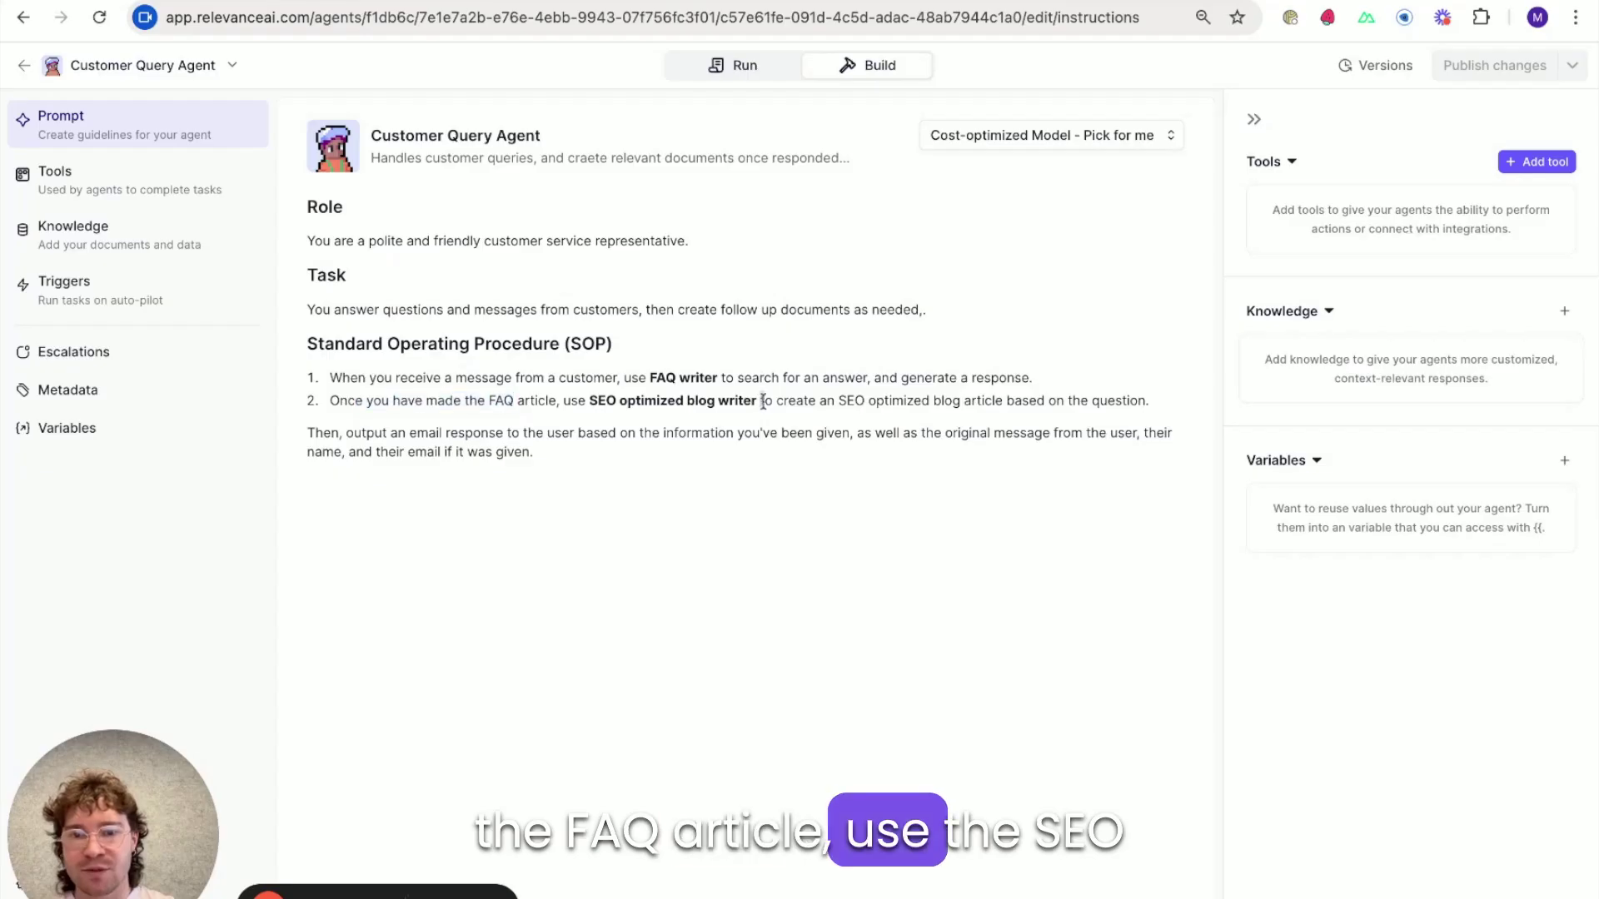
{"action": "left_click", "coordinate": [800, 403]}
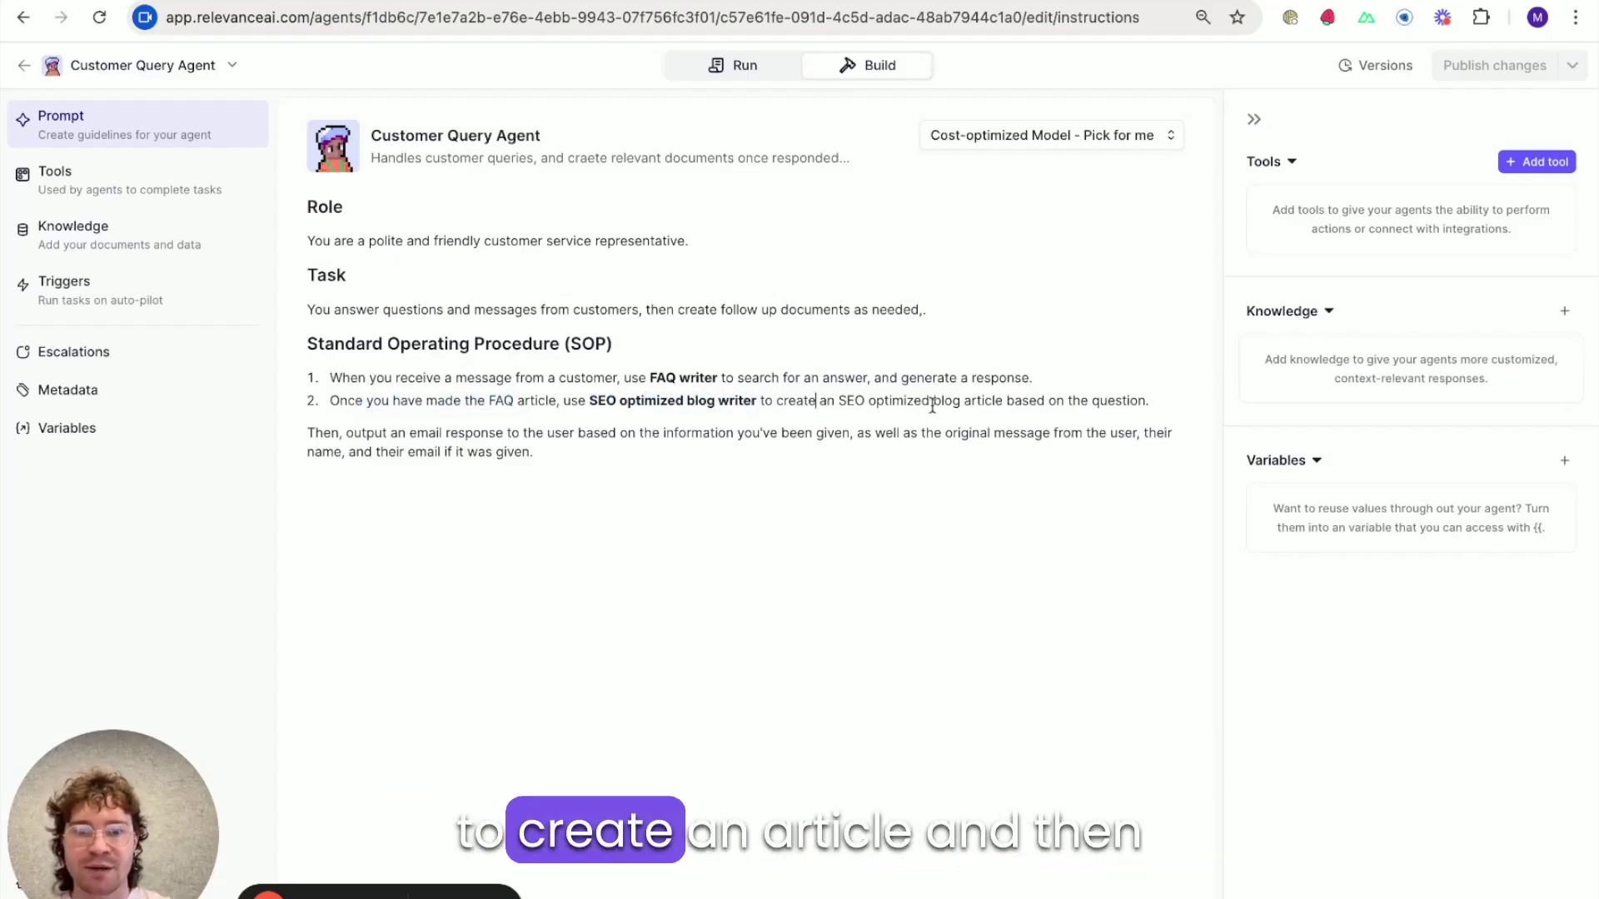
{"action": "left_click_drag", "start_coordinate": [356, 434], "coordinate": [492, 433]}
{"action": "left_click", "coordinate": [648, 458]}
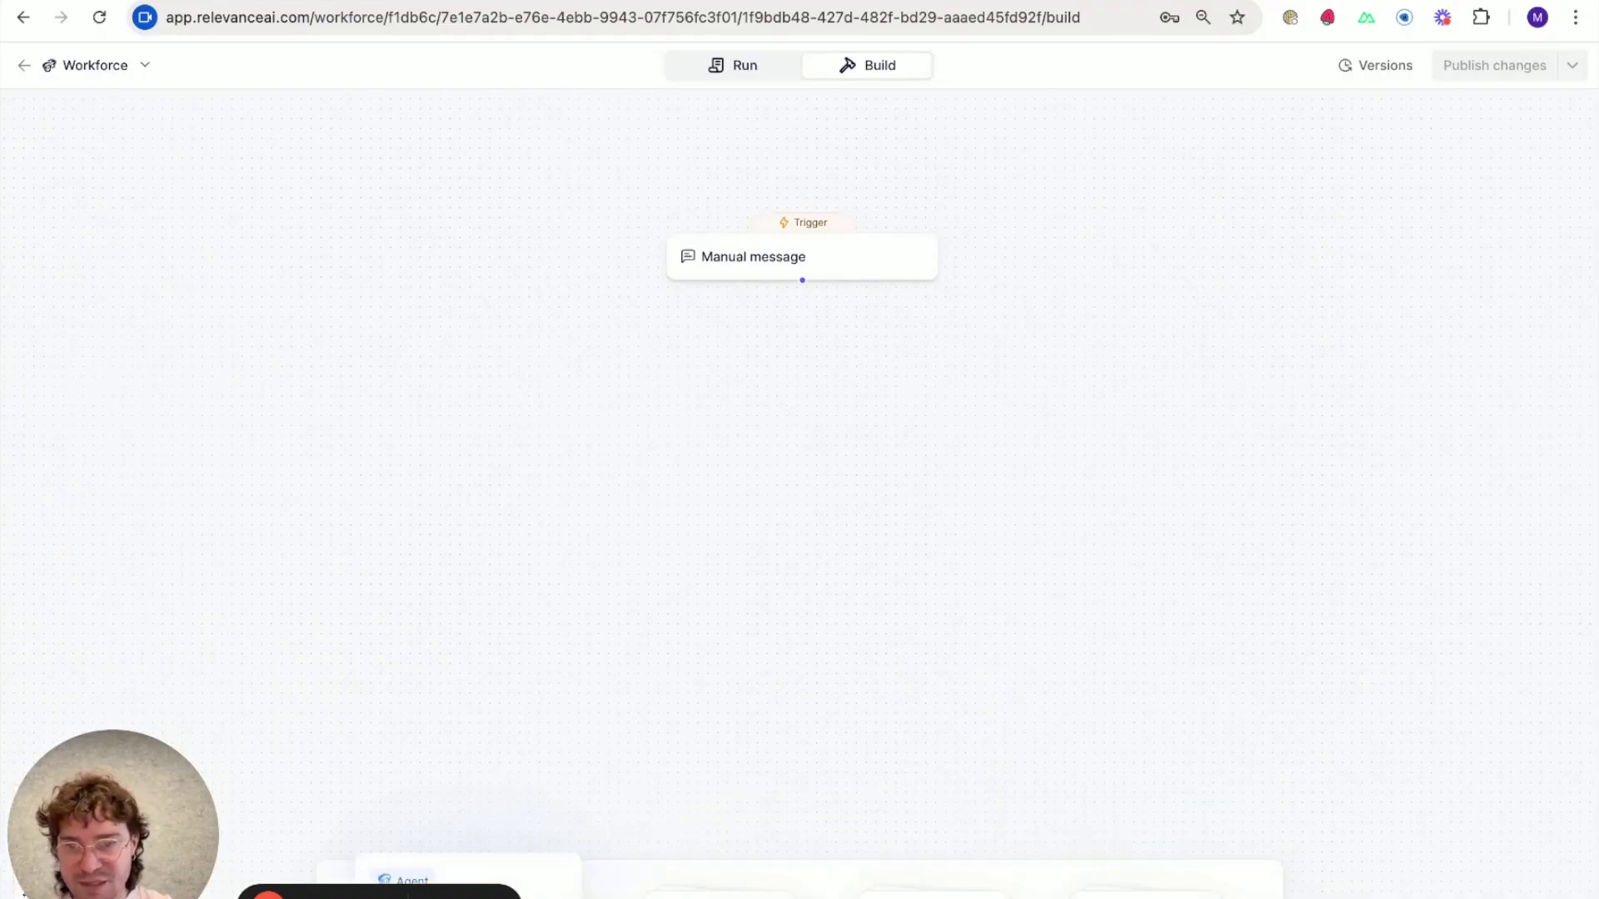
- Add Customer Query Agent under the trigger, branching to FAQ Writer and SEO Optimized Blog Writer
{"action": "left_click", "coordinate": [412, 880]}
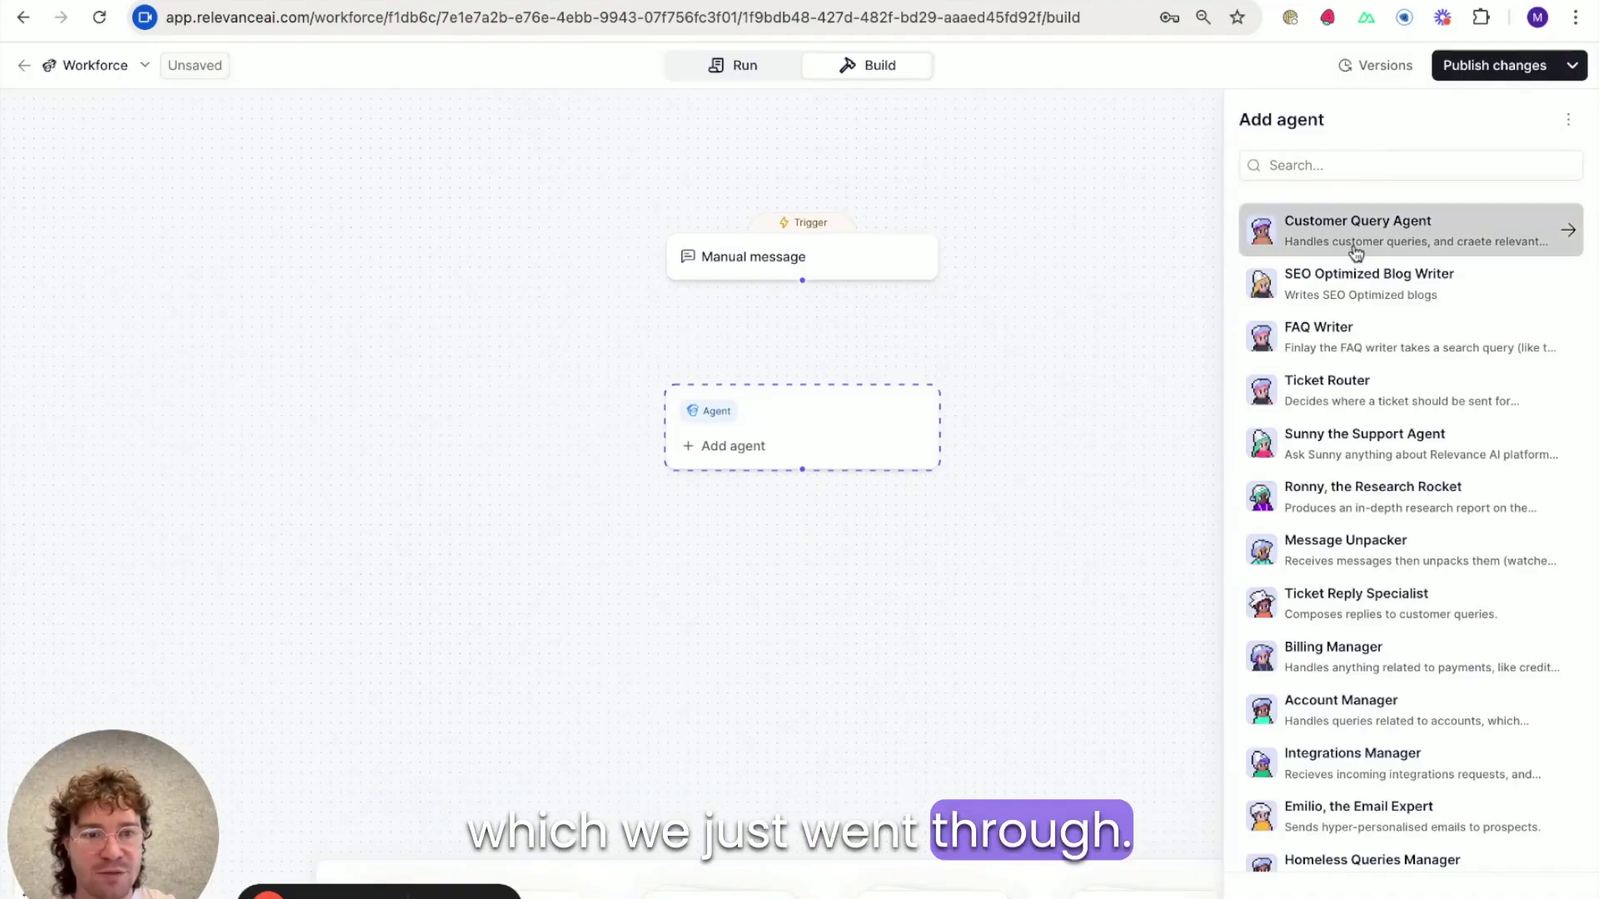
{"action": "left_click", "coordinate": [1353, 250]}
{"action": "left_click", "coordinate": [1410, 894]}
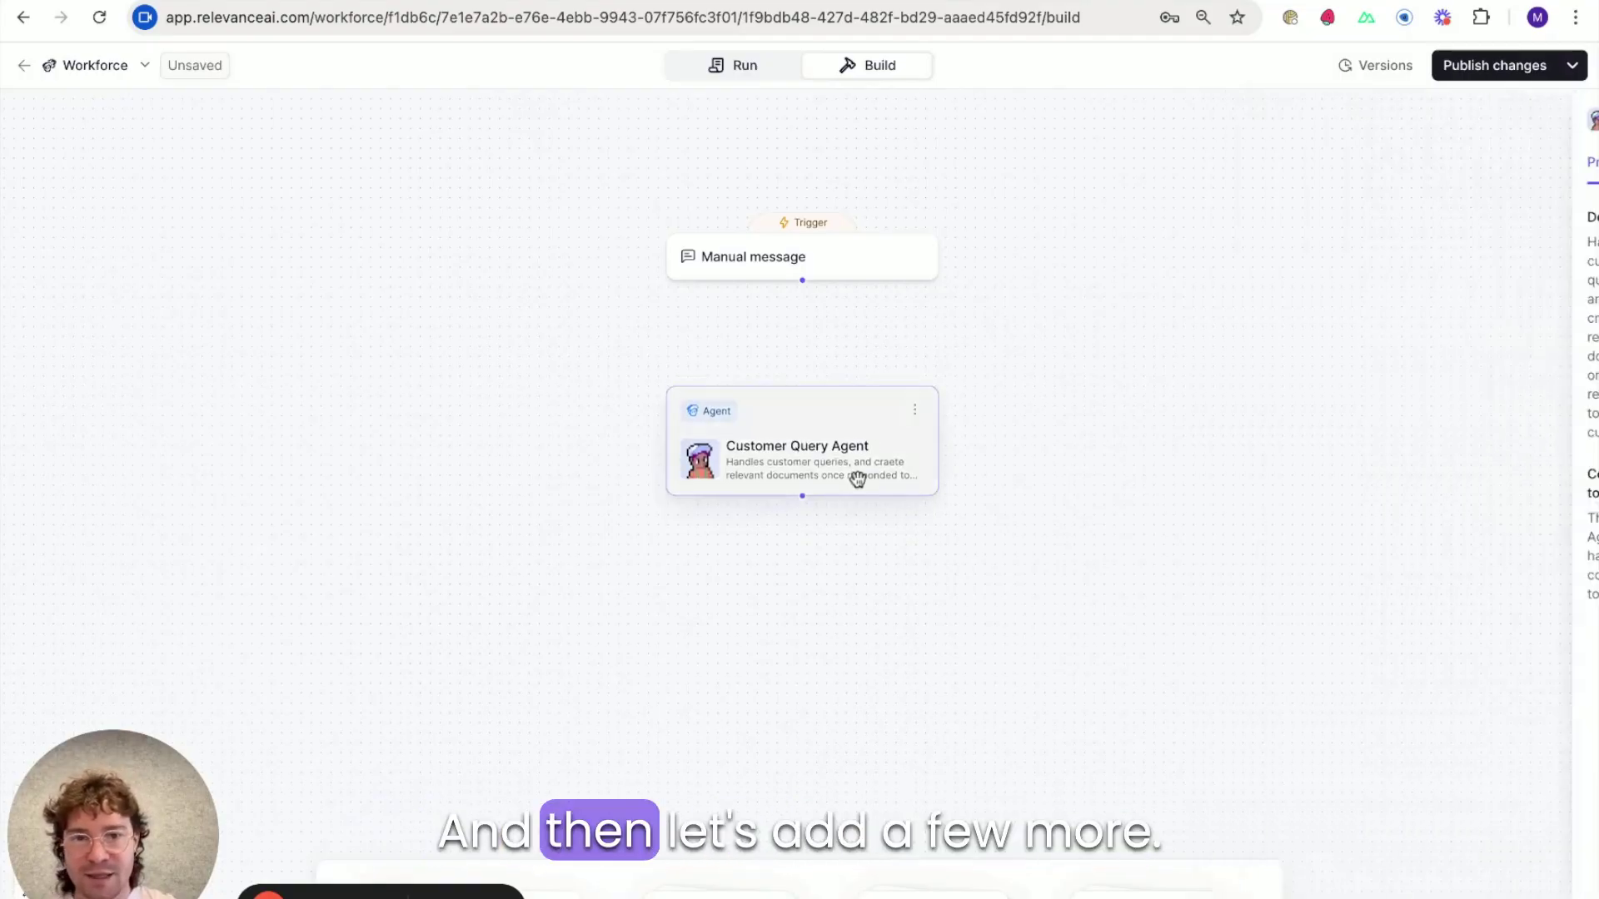
{"action": "left_click", "coordinate": [802, 485]}
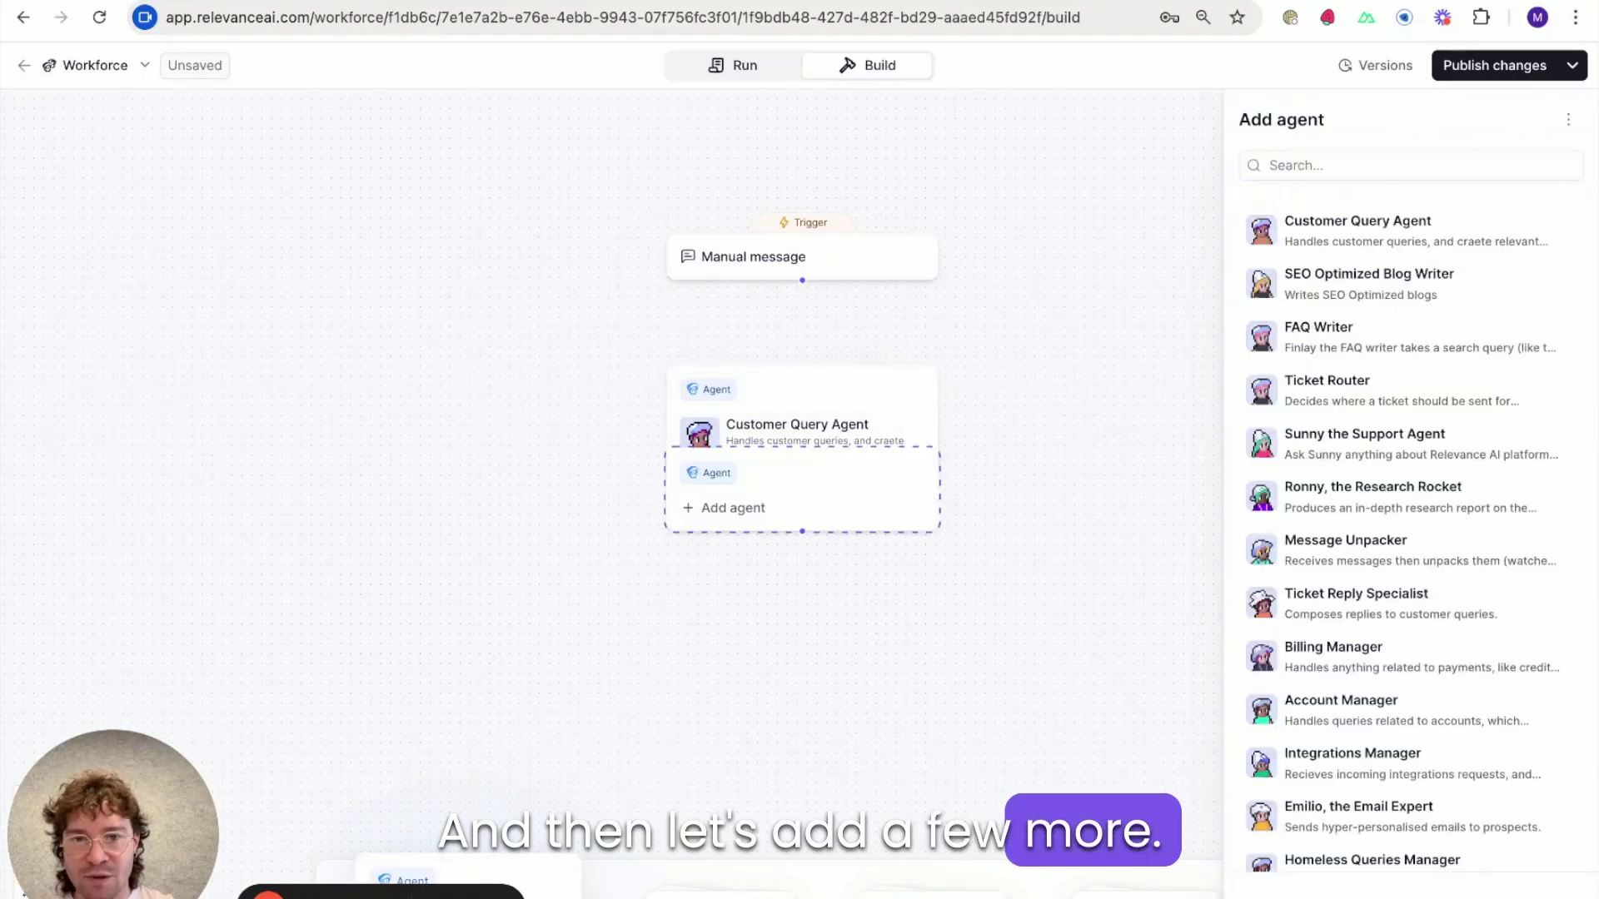
{"action": "left_click", "coordinate": [791, 509]}
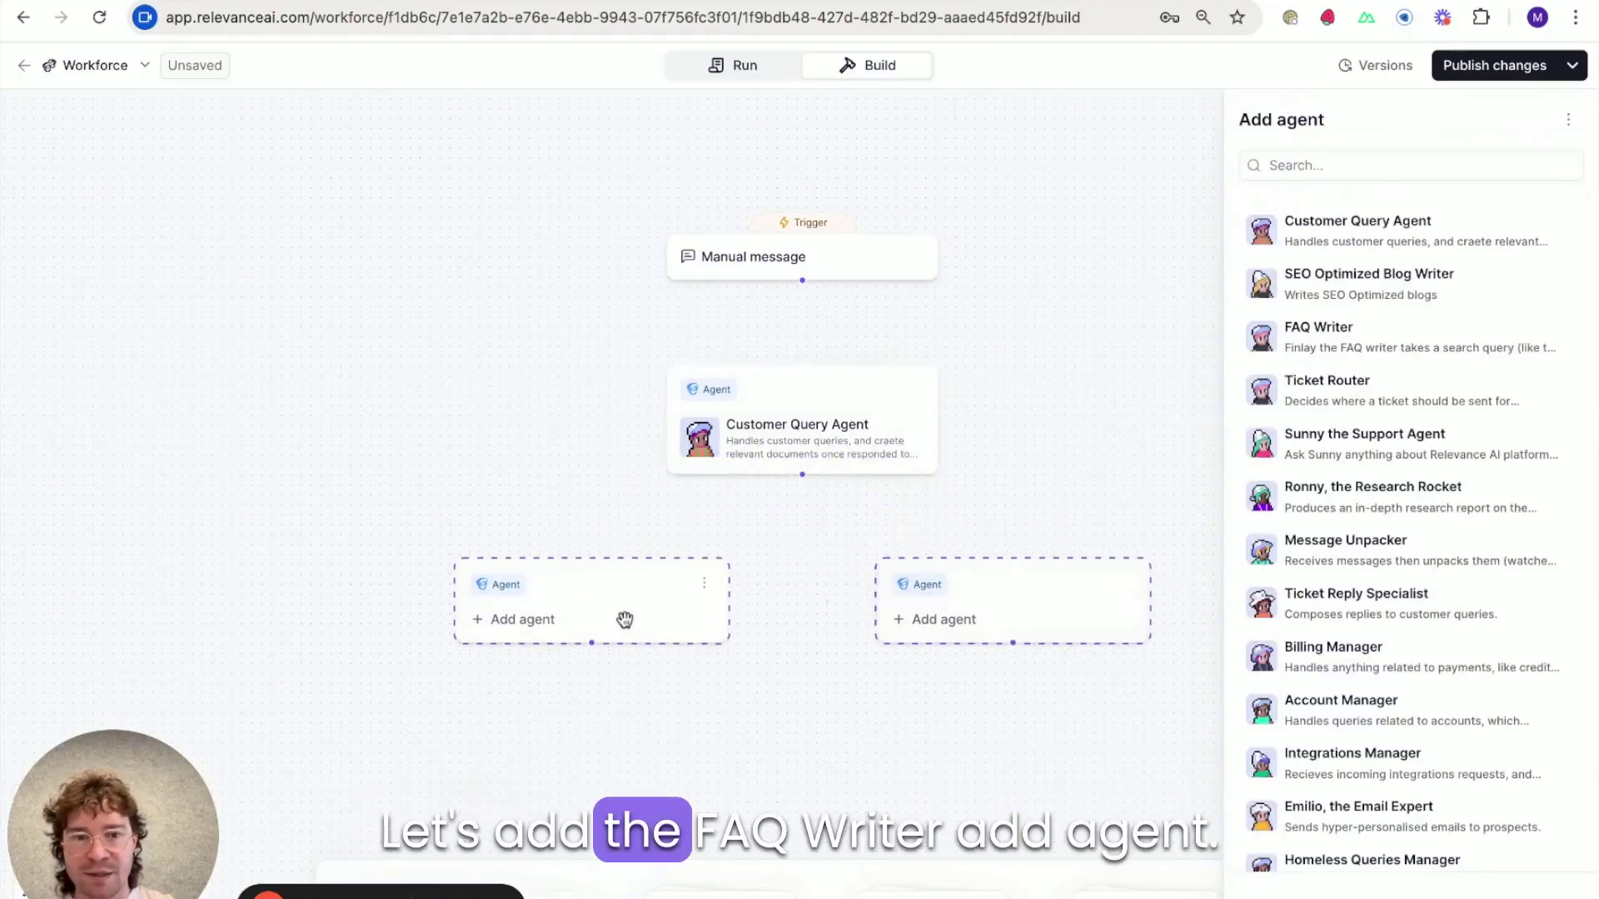
{"action": "left_click", "coordinate": [1360, 342]}
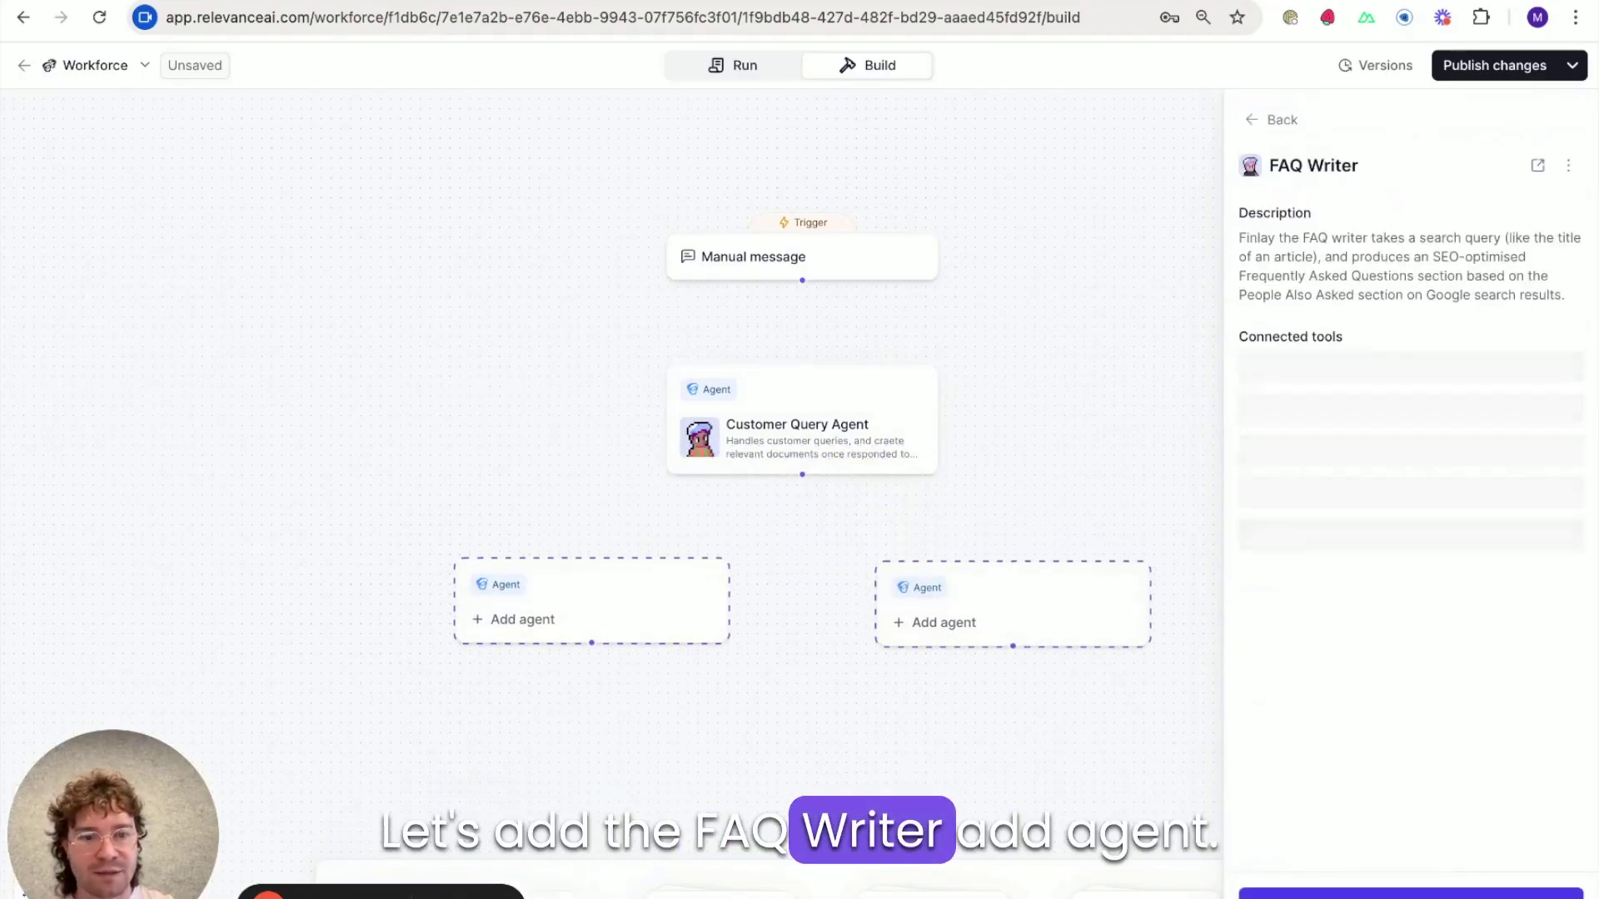
{"action": "left_click", "coordinate": [1411, 893]}
{"action": "left_click", "coordinate": [1042, 617]}
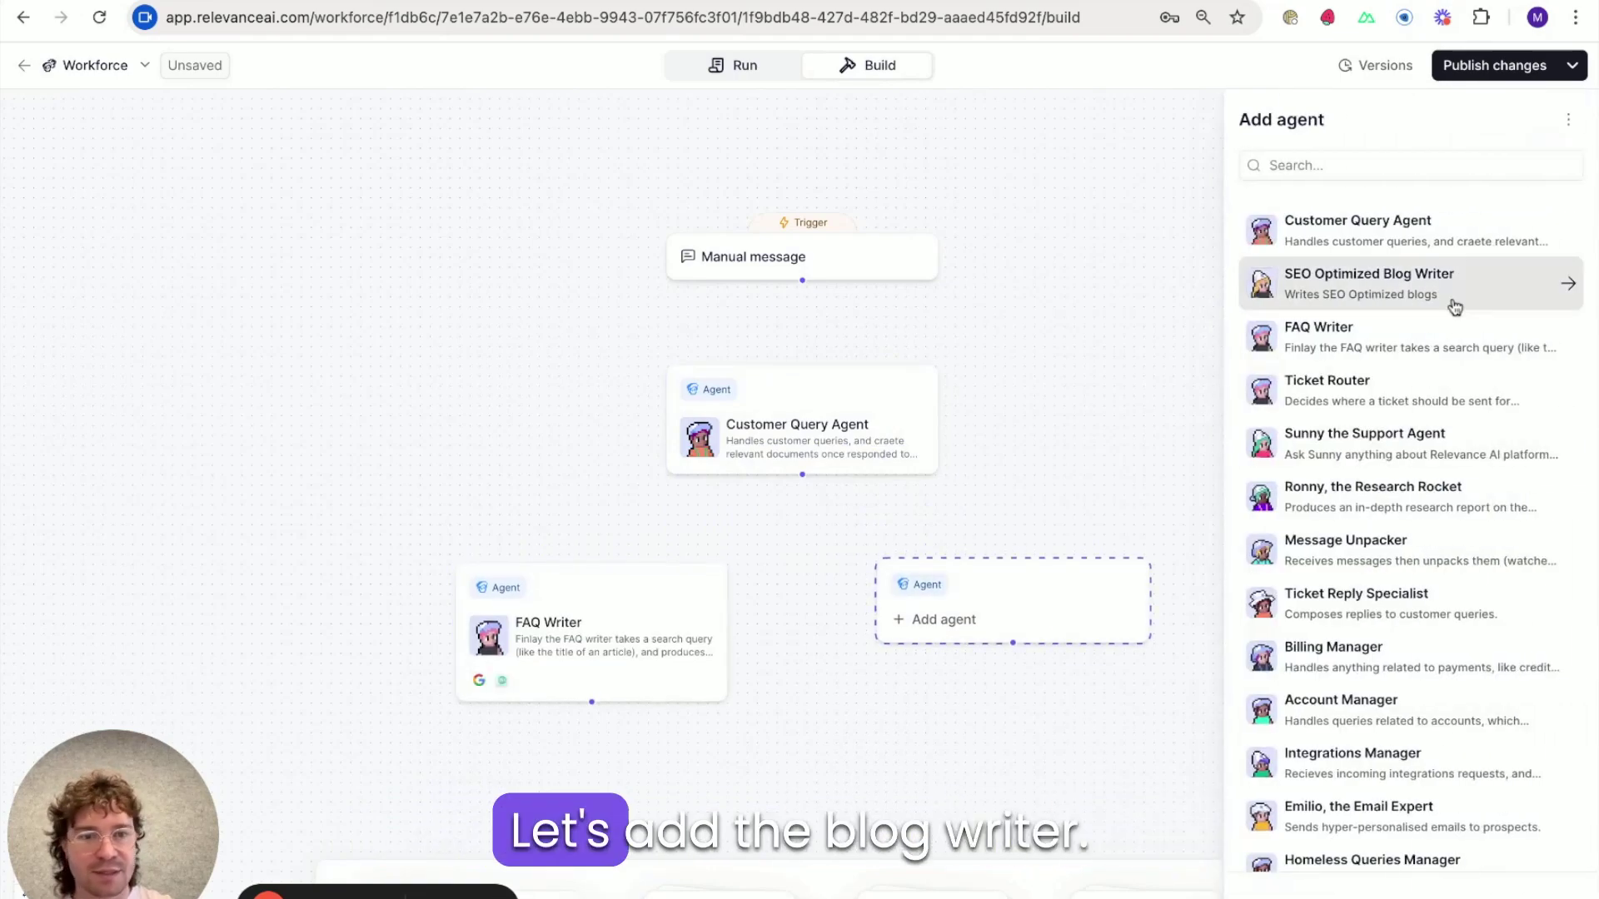
{"action": "left_click", "coordinate": [1456, 301]}
{"action": "left_click", "coordinate": [1411, 893]}
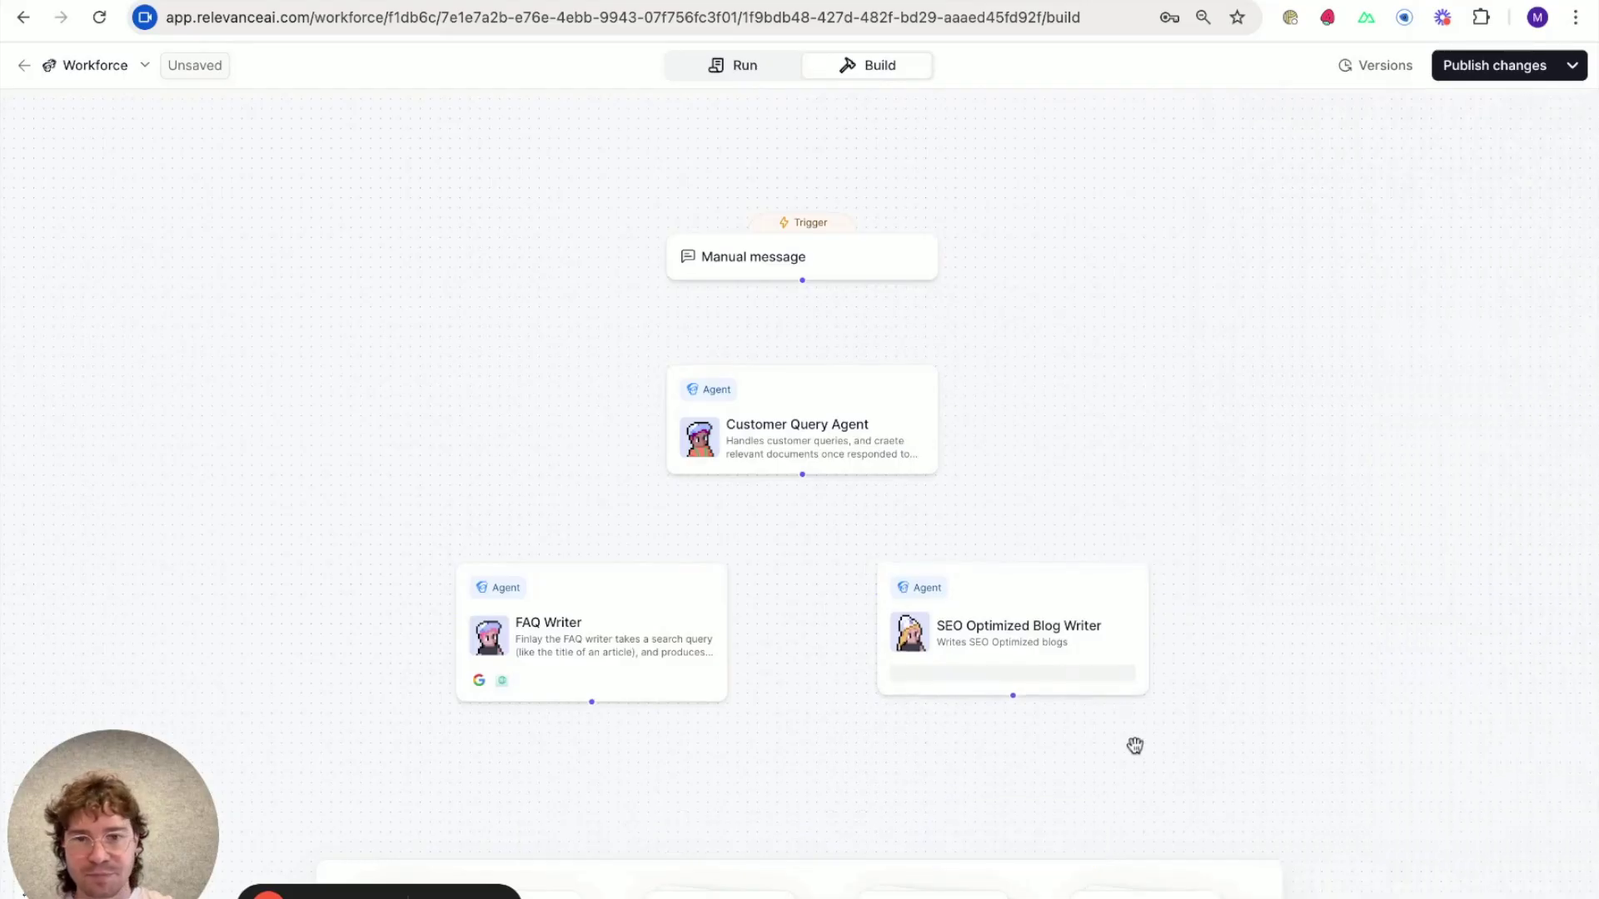
- Add a Send Email via Gmail tool step below the agents
{"action": "scroll", "coordinate": [1134, 754], "scroll_direction": "down", "scroll_amount": 2}
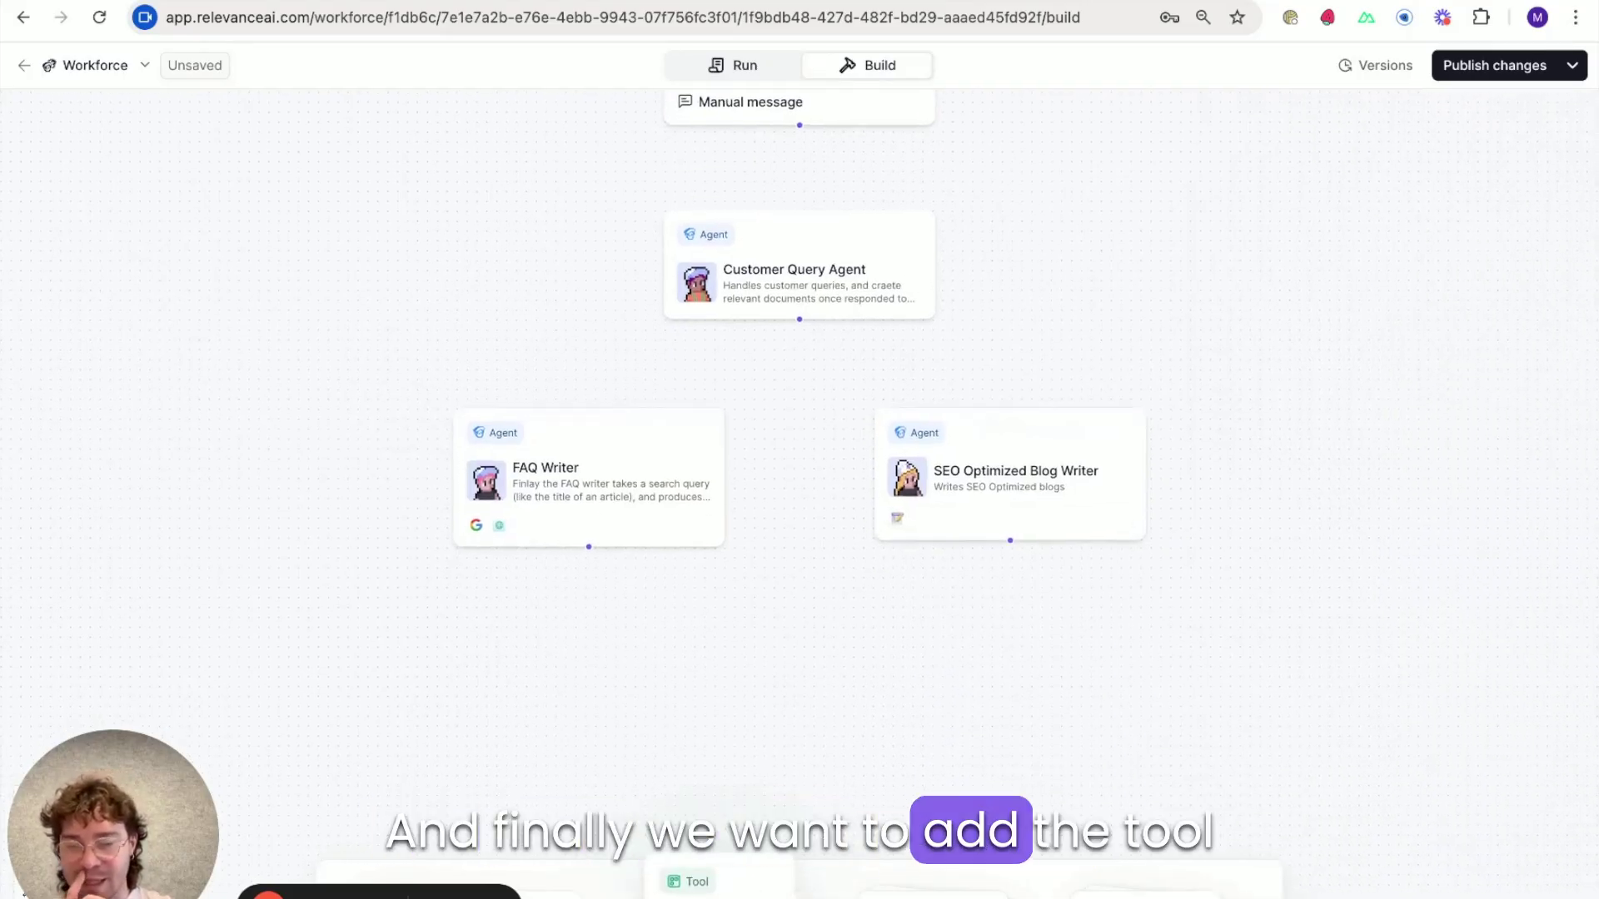
{"action": "left_click", "coordinate": [831, 574]}
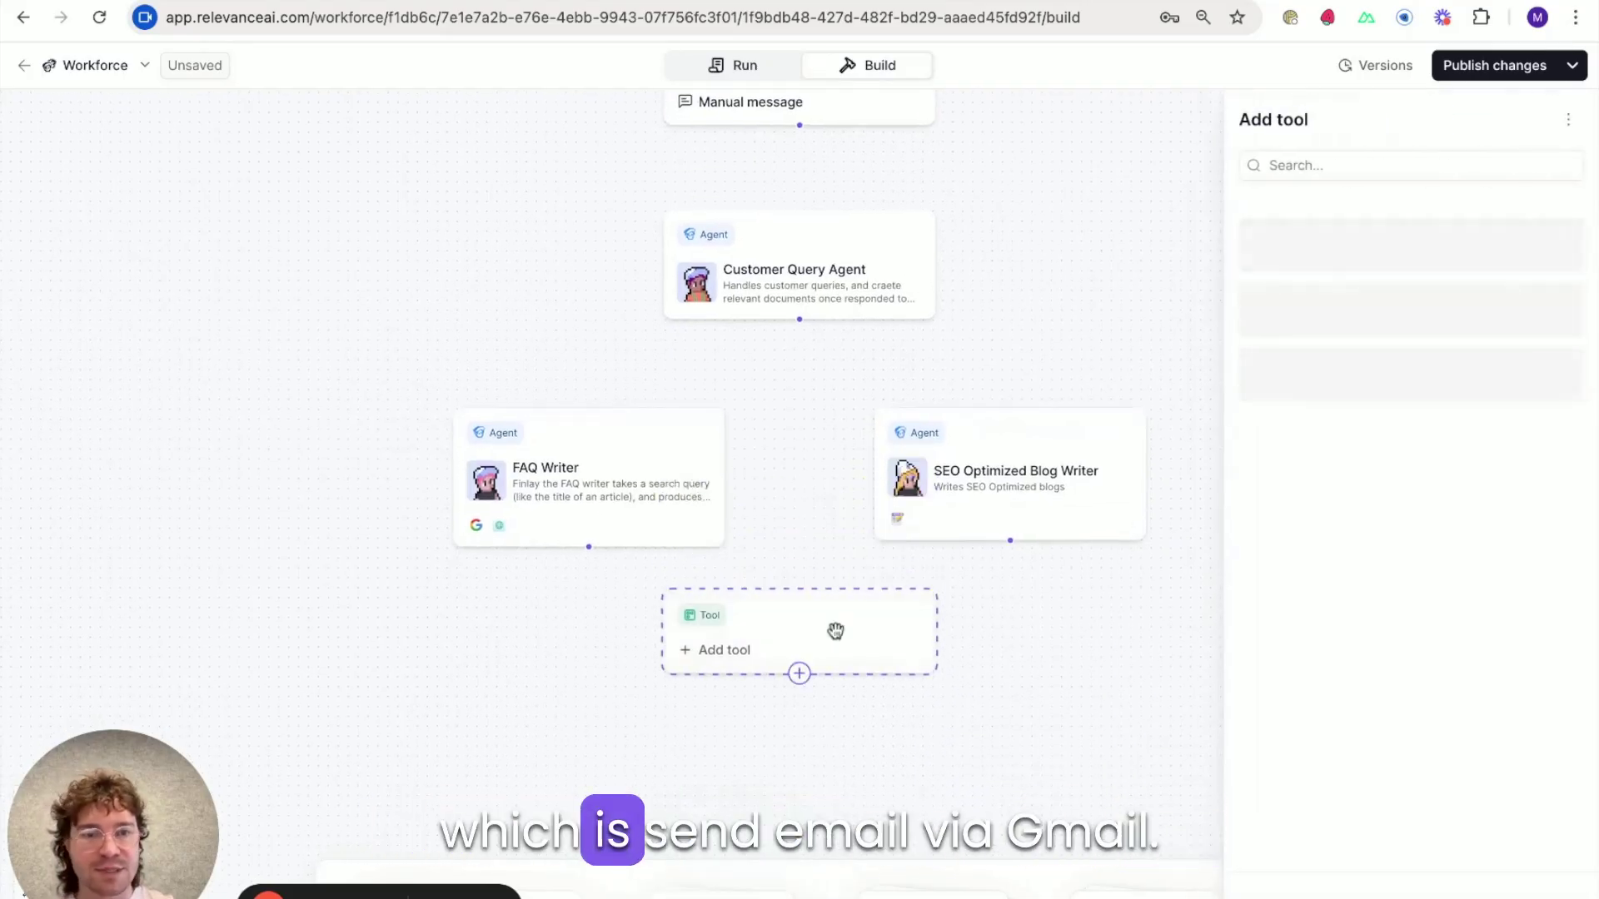
{"action": "left_click", "coordinate": [1347, 162]}
{"action": "type", "text": "send email via gmail"}
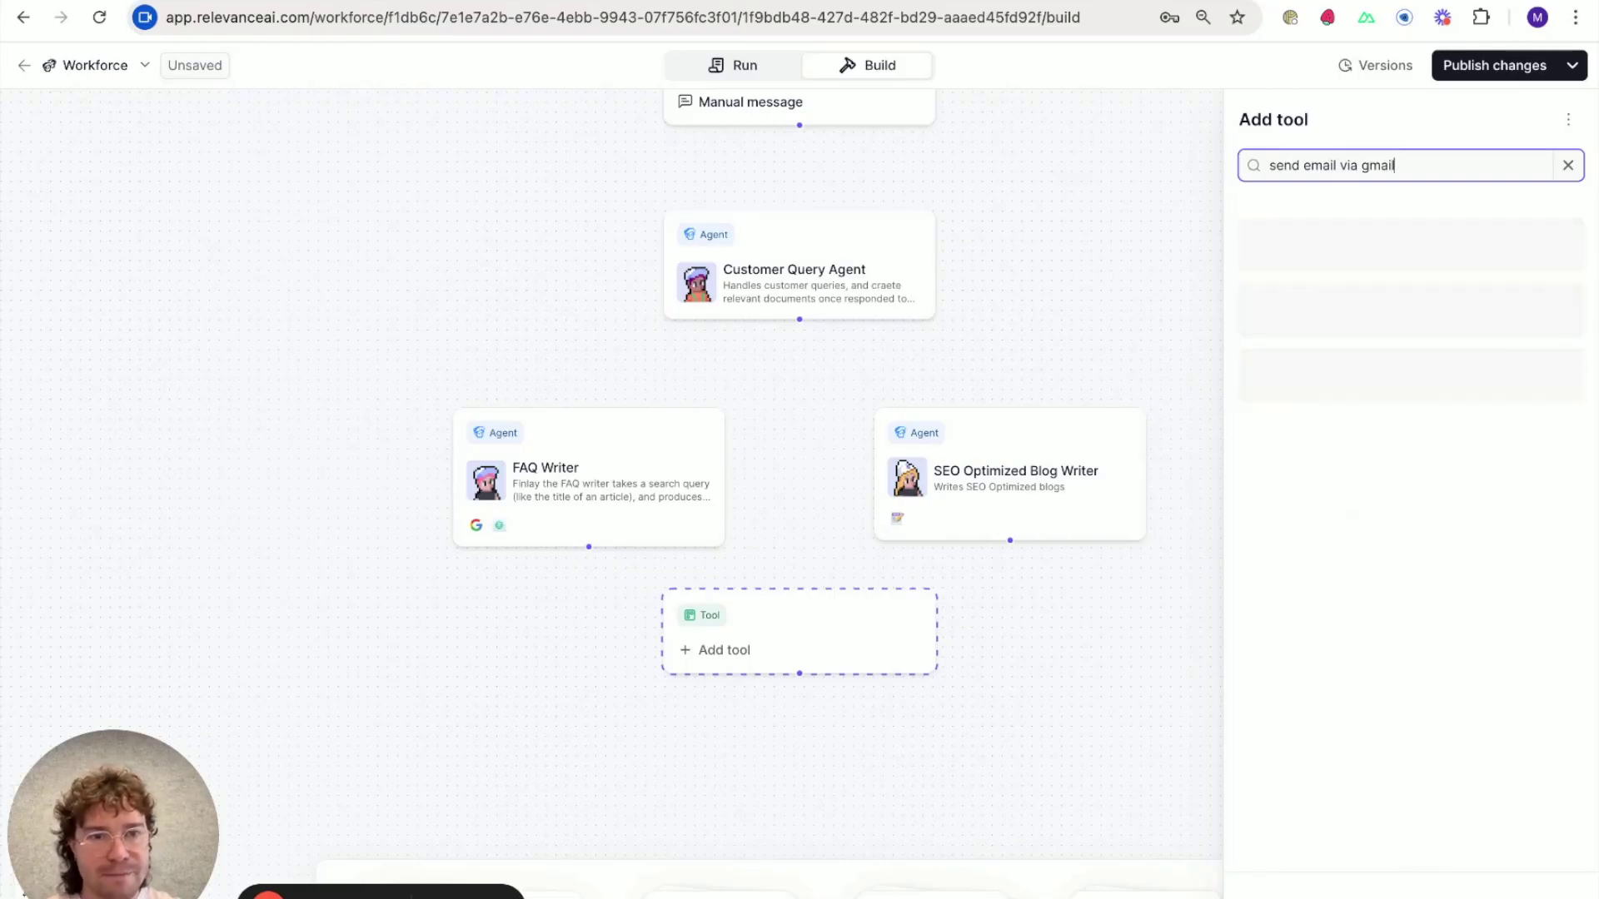
{"action": "left_click", "coordinate": [1374, 233]}
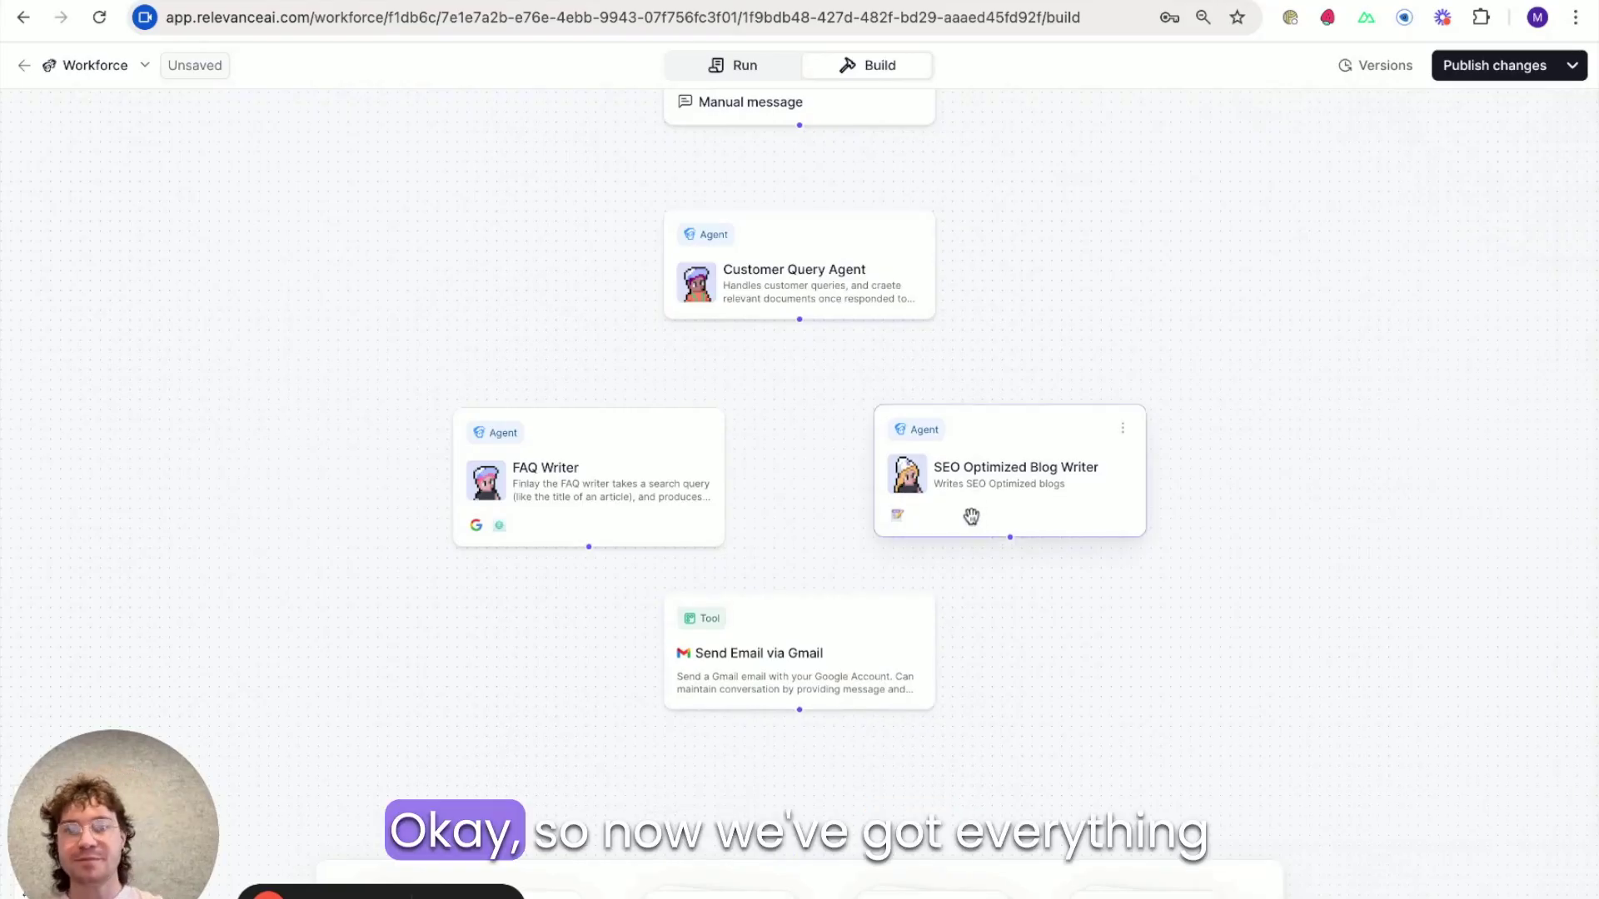
- Check the writer agents' details and nudge the FAQ Writer node slightly left
{"action": "scroll", "coordinate": [1056, 342], "scroll_direction": "up", "scroll_amount": 2}
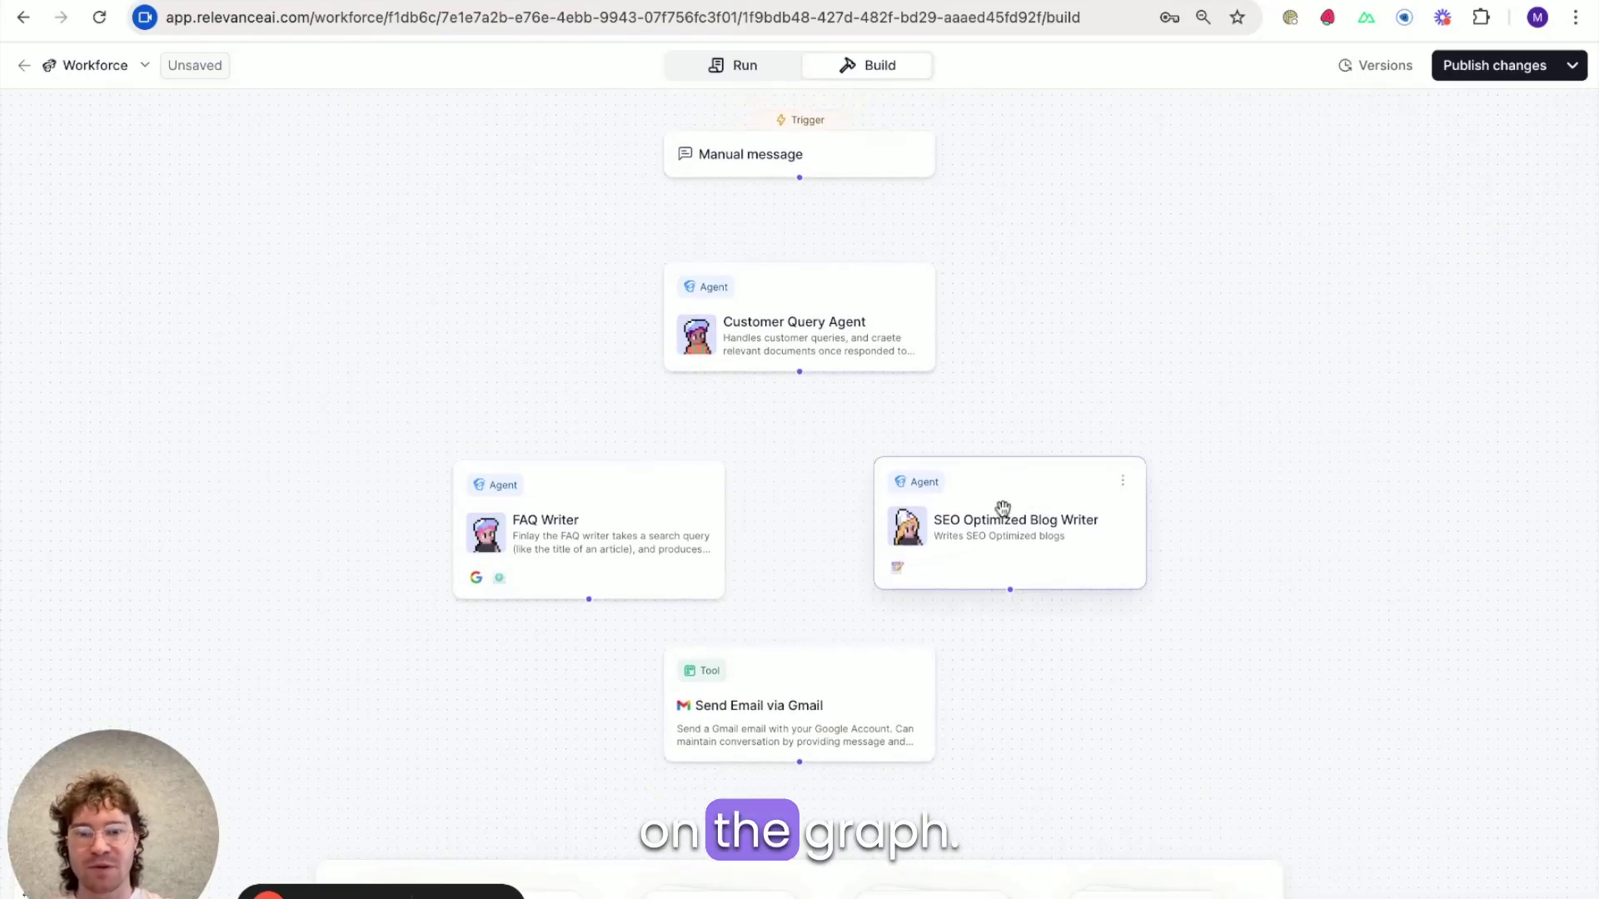
{"action": "left_click", "coordinate": [966, 510]}
{"action": "left_click", "coordinate": [601, 511]}
{"action": "left_click_drag", "start_coordinate": [600, 511], "coordinate": [589, 515]}
{"action": "left_click", "coordinate": [1085, 340]}
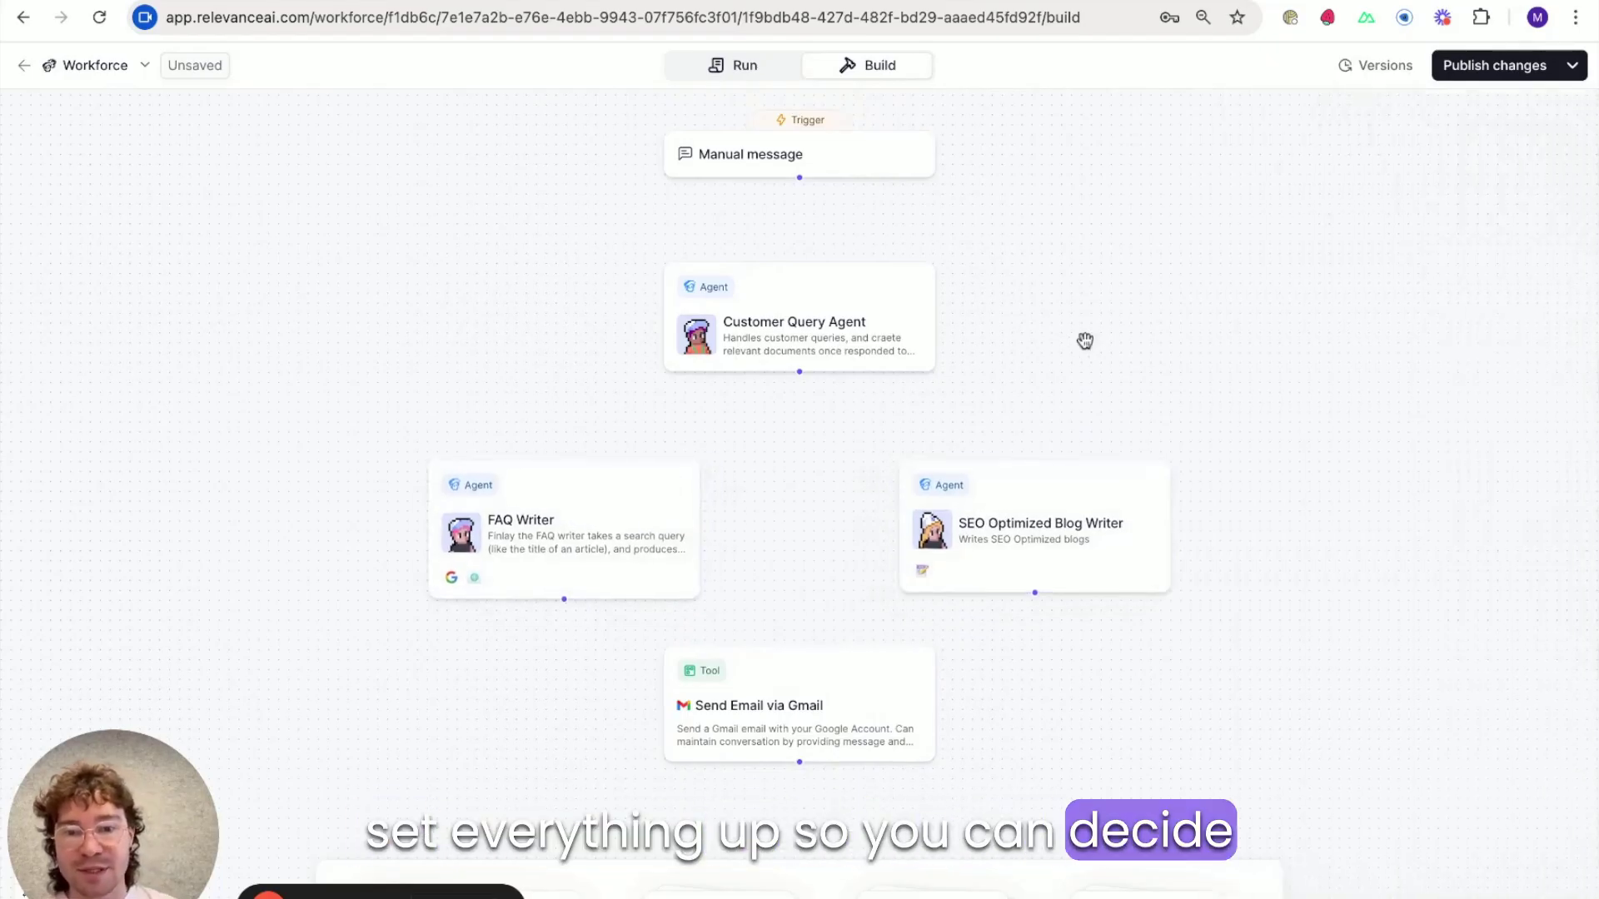
- Connect the Manual message trigger to Customer Query Agent and dismiss the edge settings
{"action": "mouse_move", "coordinate": [802, 374]}
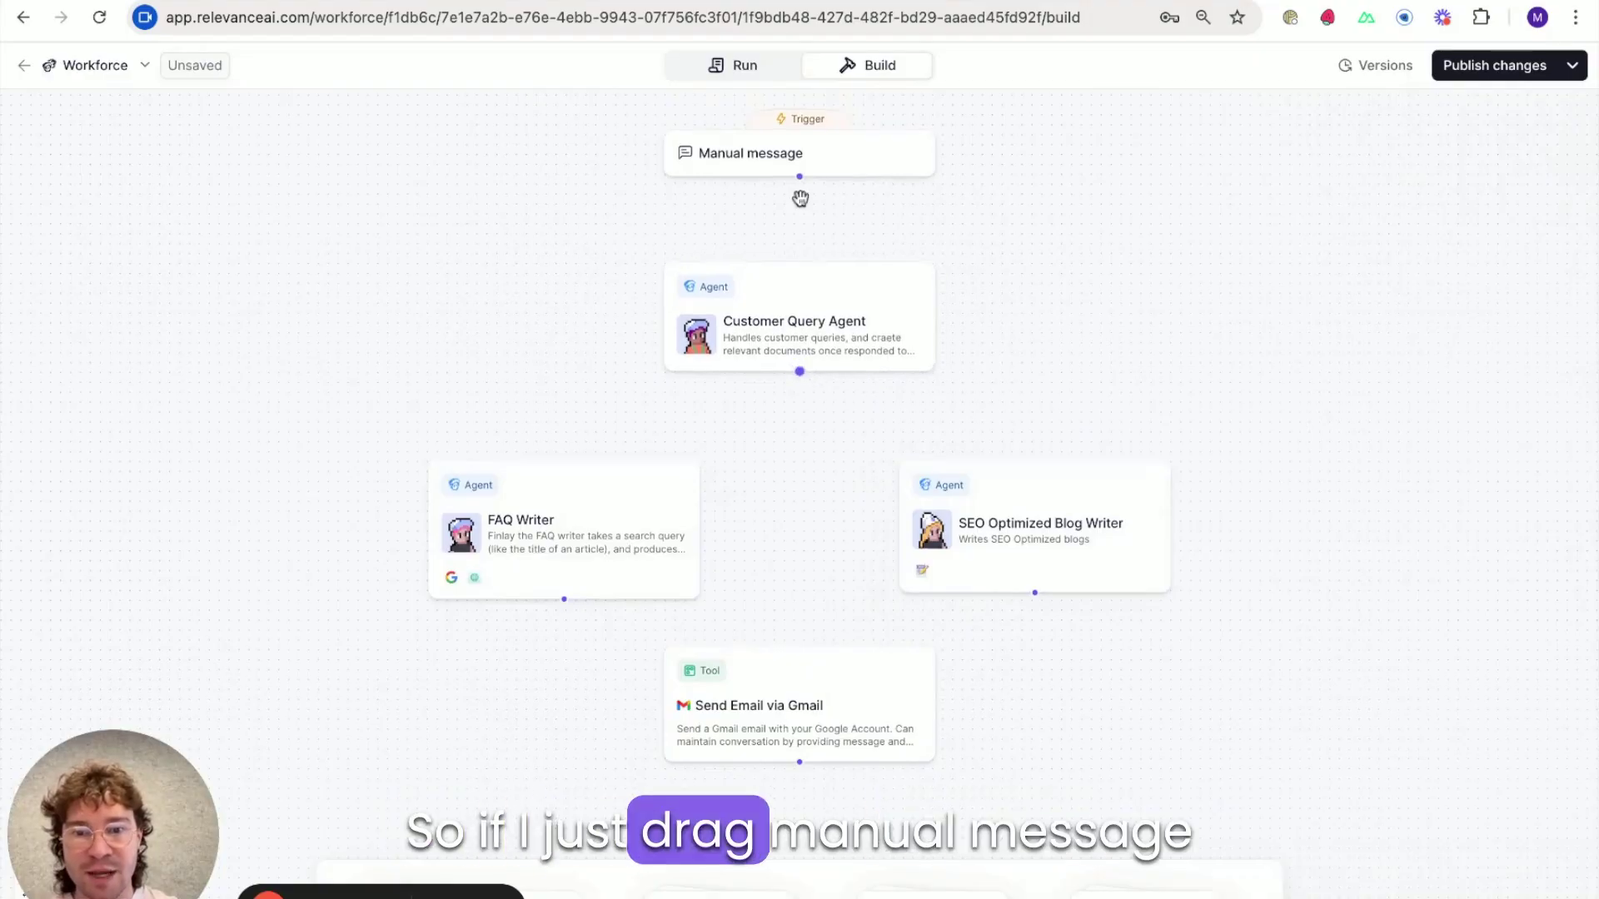
{"action": "left_click_drag", "start_coordinate": [801, 178], "coordinate": [799, 316]}
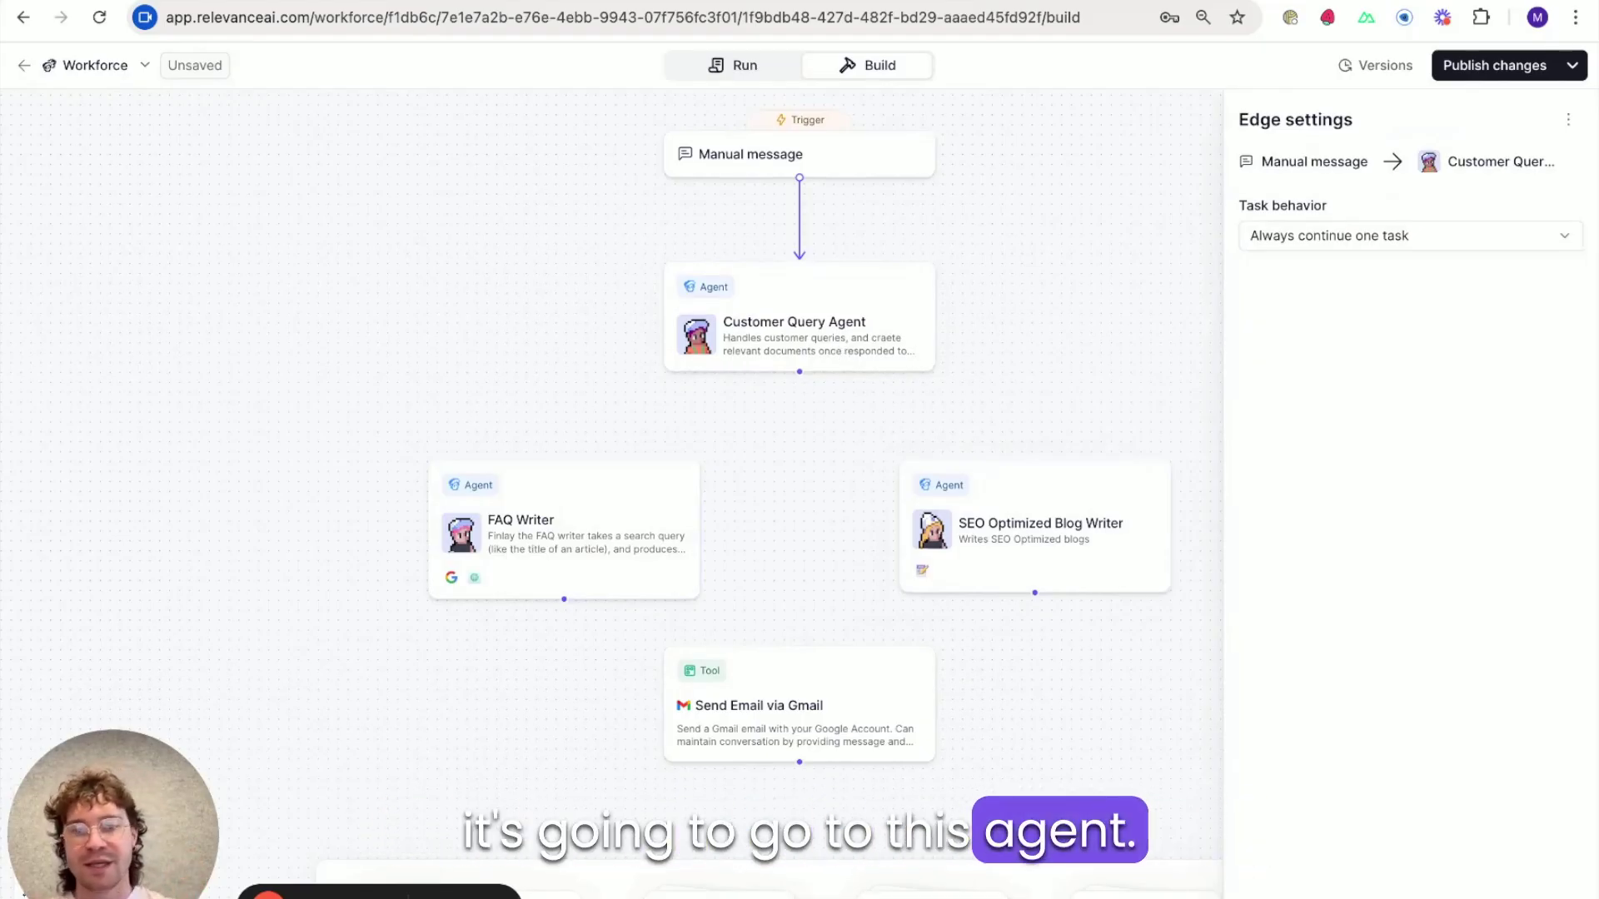
{"action": "key", "text": "Escape"}
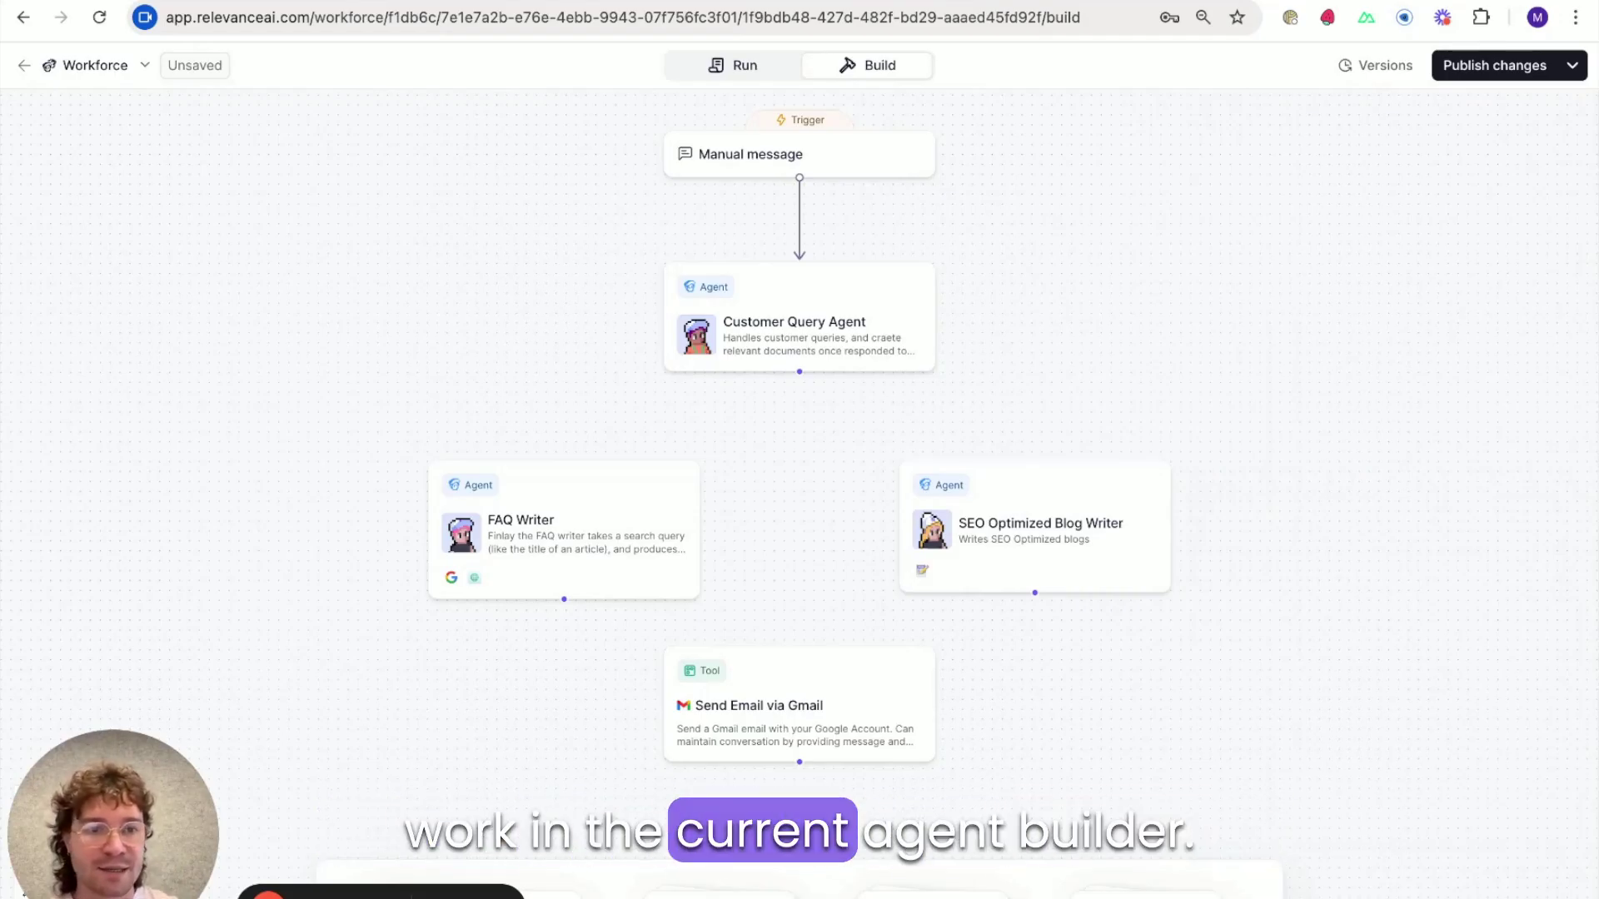
- Link Customer Query Agent to FAQ Writer, keeping the Let agent decide communication style
{"action": "mouse_move", "coordinate": [801, 375]}
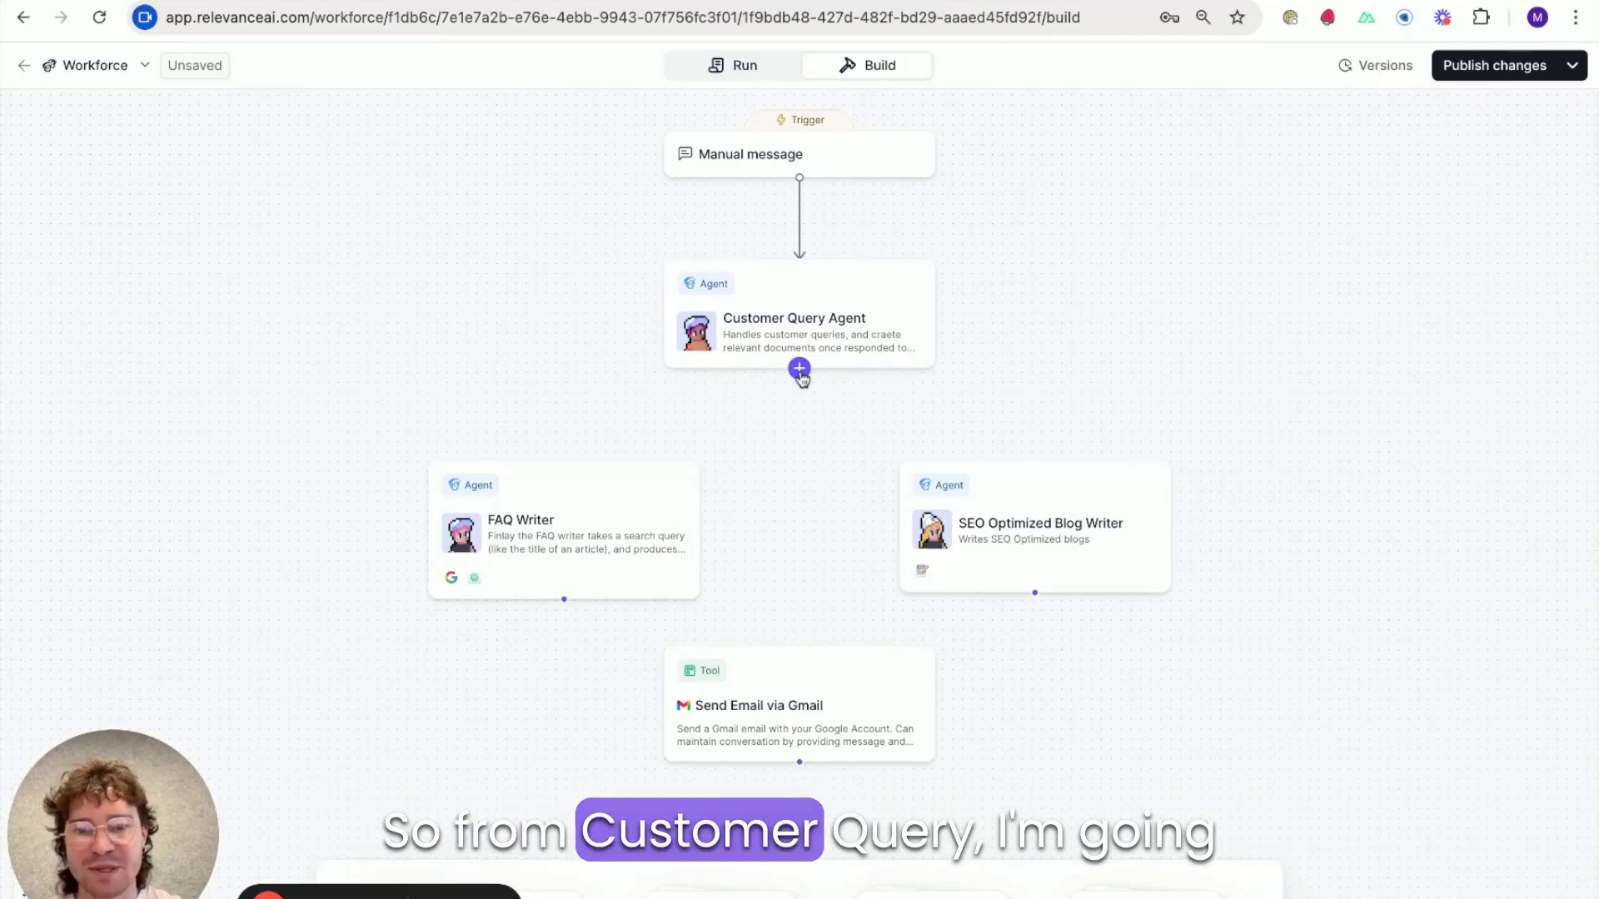
{"action": "left_click_drag", "start_coordinate": [800, 369], "coordinate": [566, 479]}
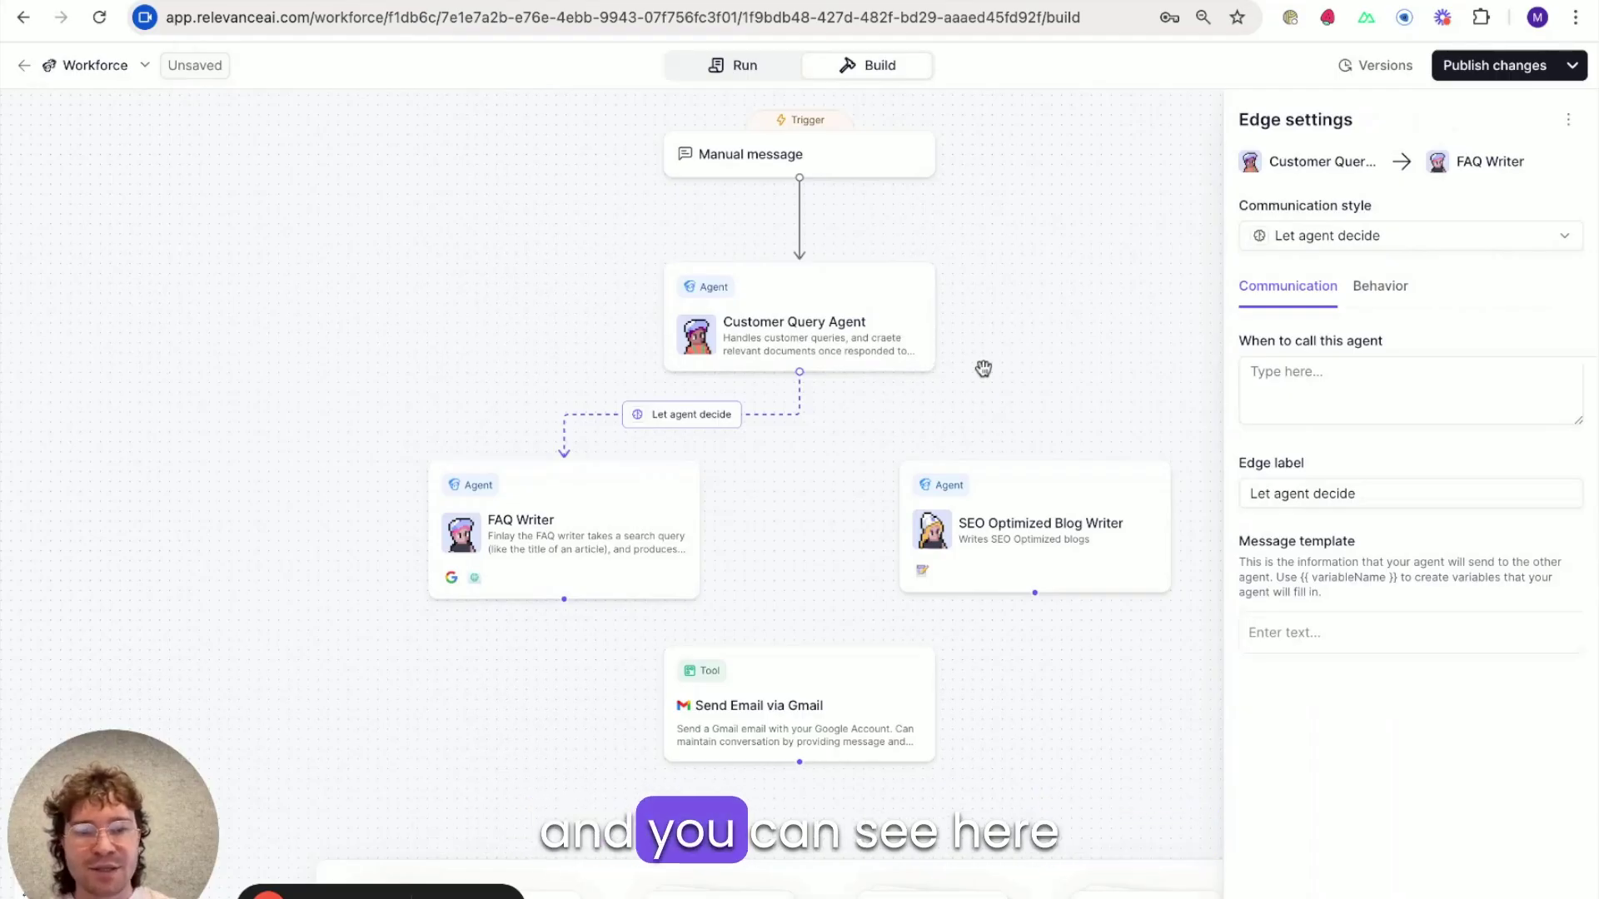
{"action": "left_click", "coordinate": [1416, 245]}
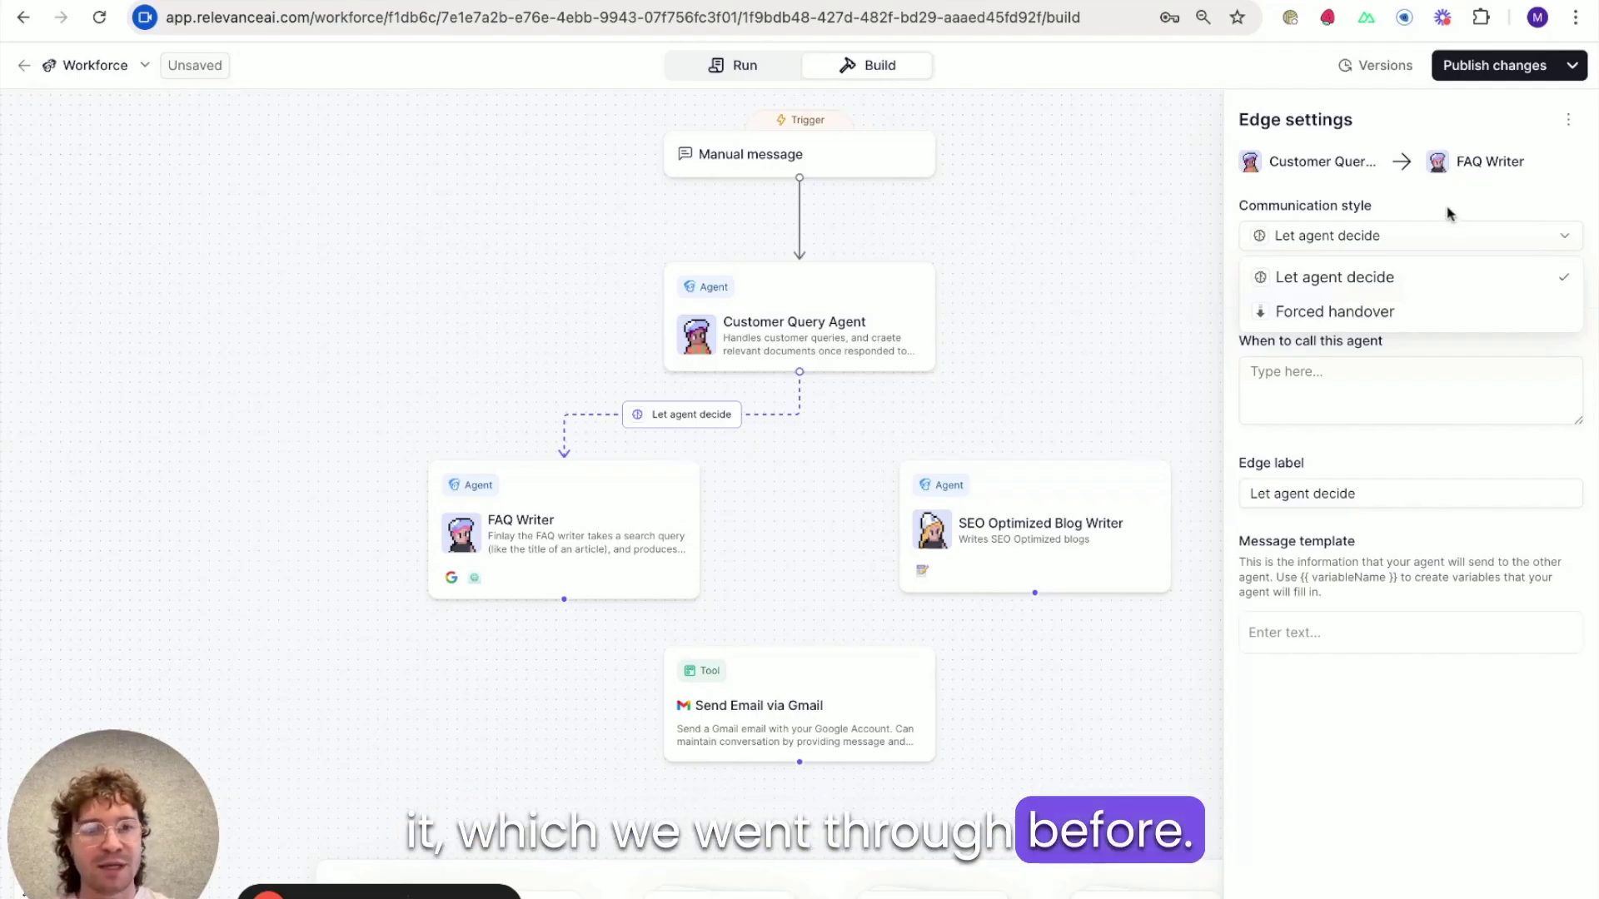
{"action": "left_click", "coordinate": [1051, 306]}
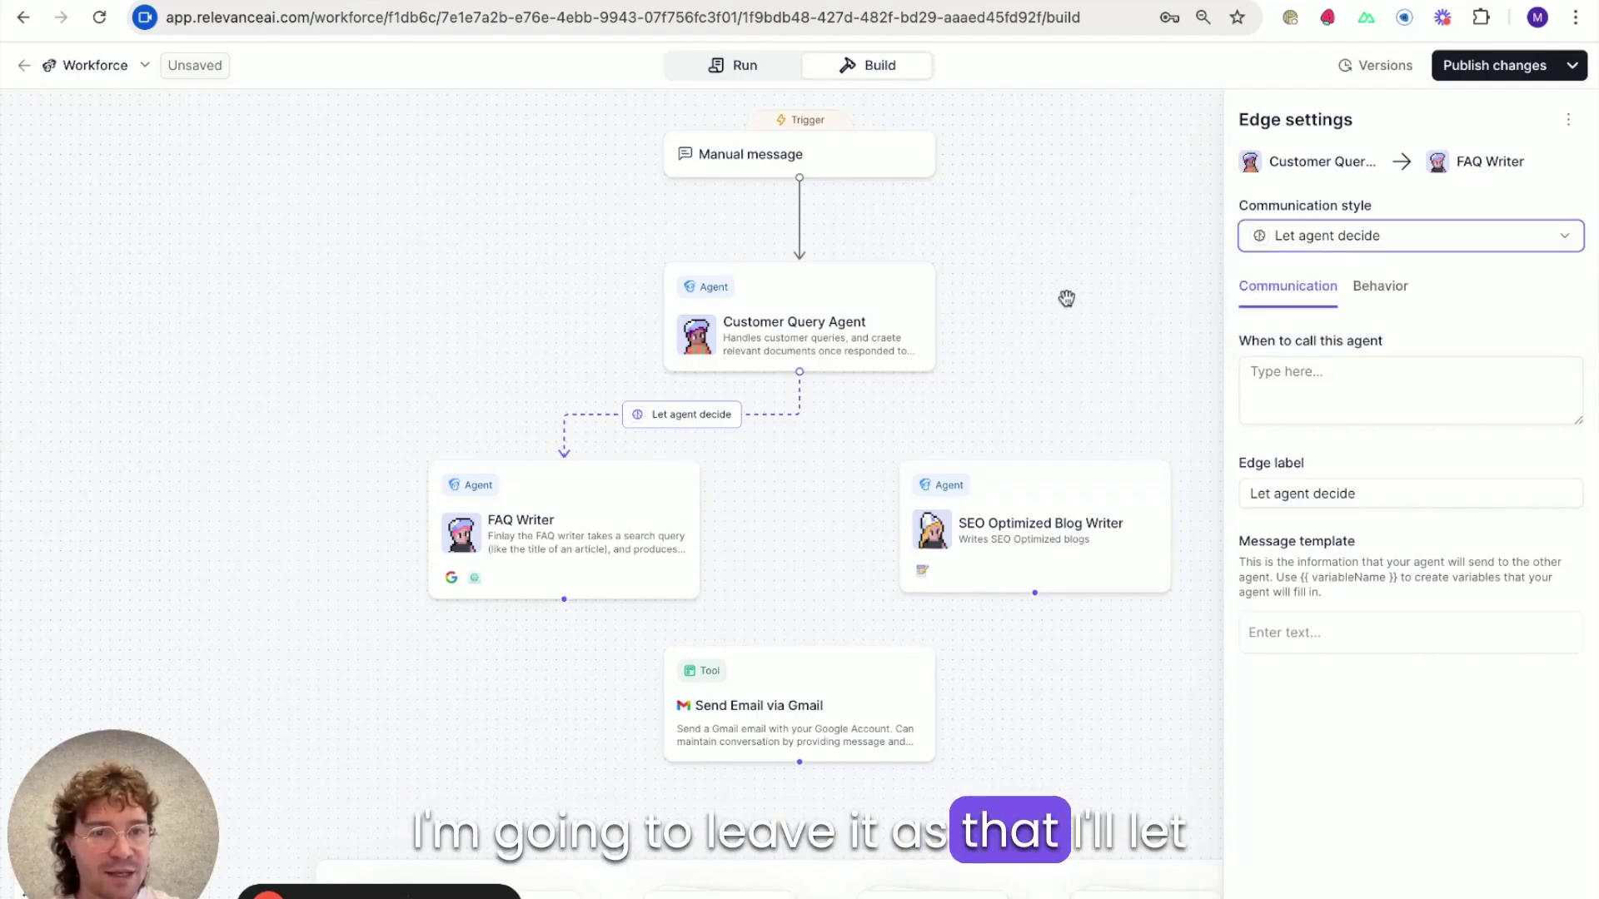
- Link Customer Query Agent to SEO Optimized Blog Writer with a Let agent decide edge
{"action": "left_click_drag", "start_coordinate": [799, 376], "coordinate": [1032, 516]}
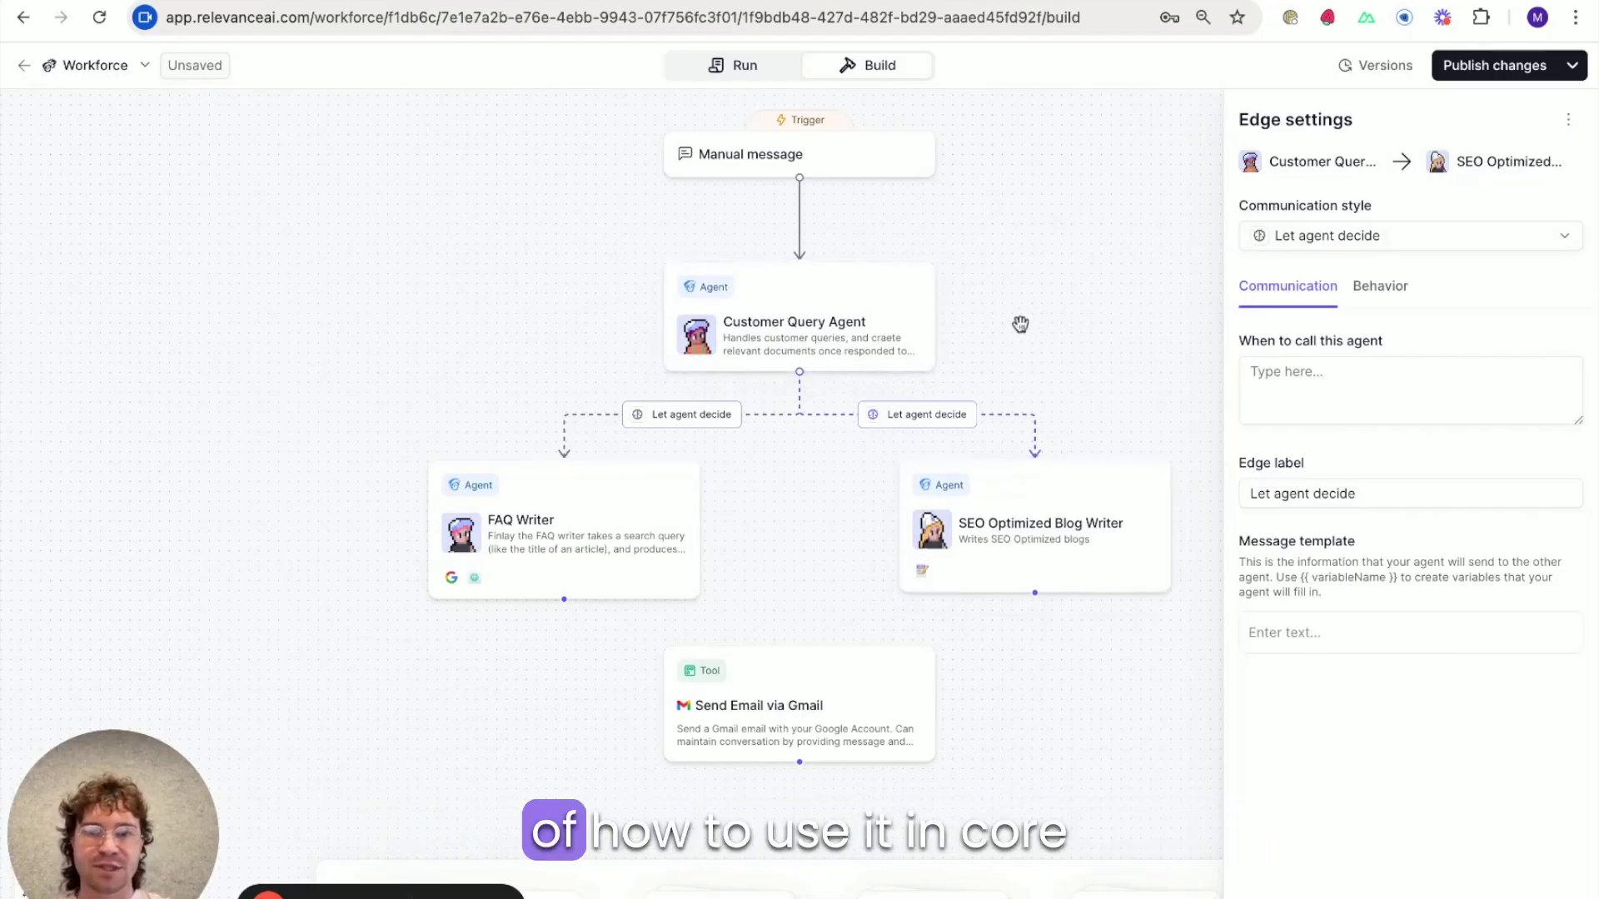
{"action": "left_click", "coordinate": [1403, 402]}
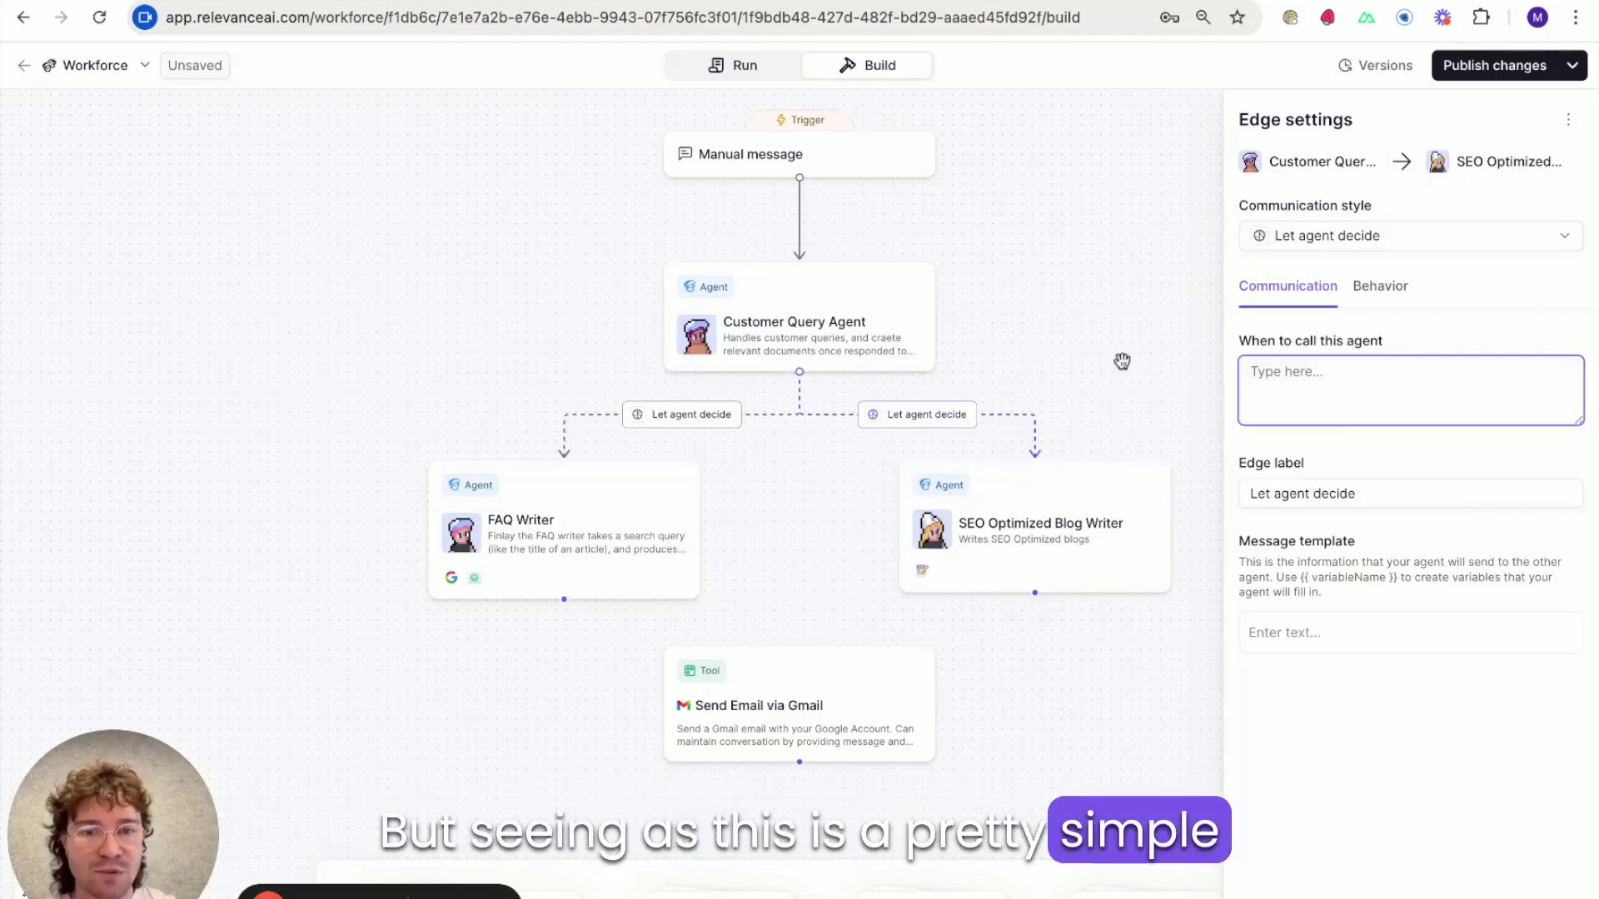
{"action": "left_click", "coordinate": [1072, 333]}
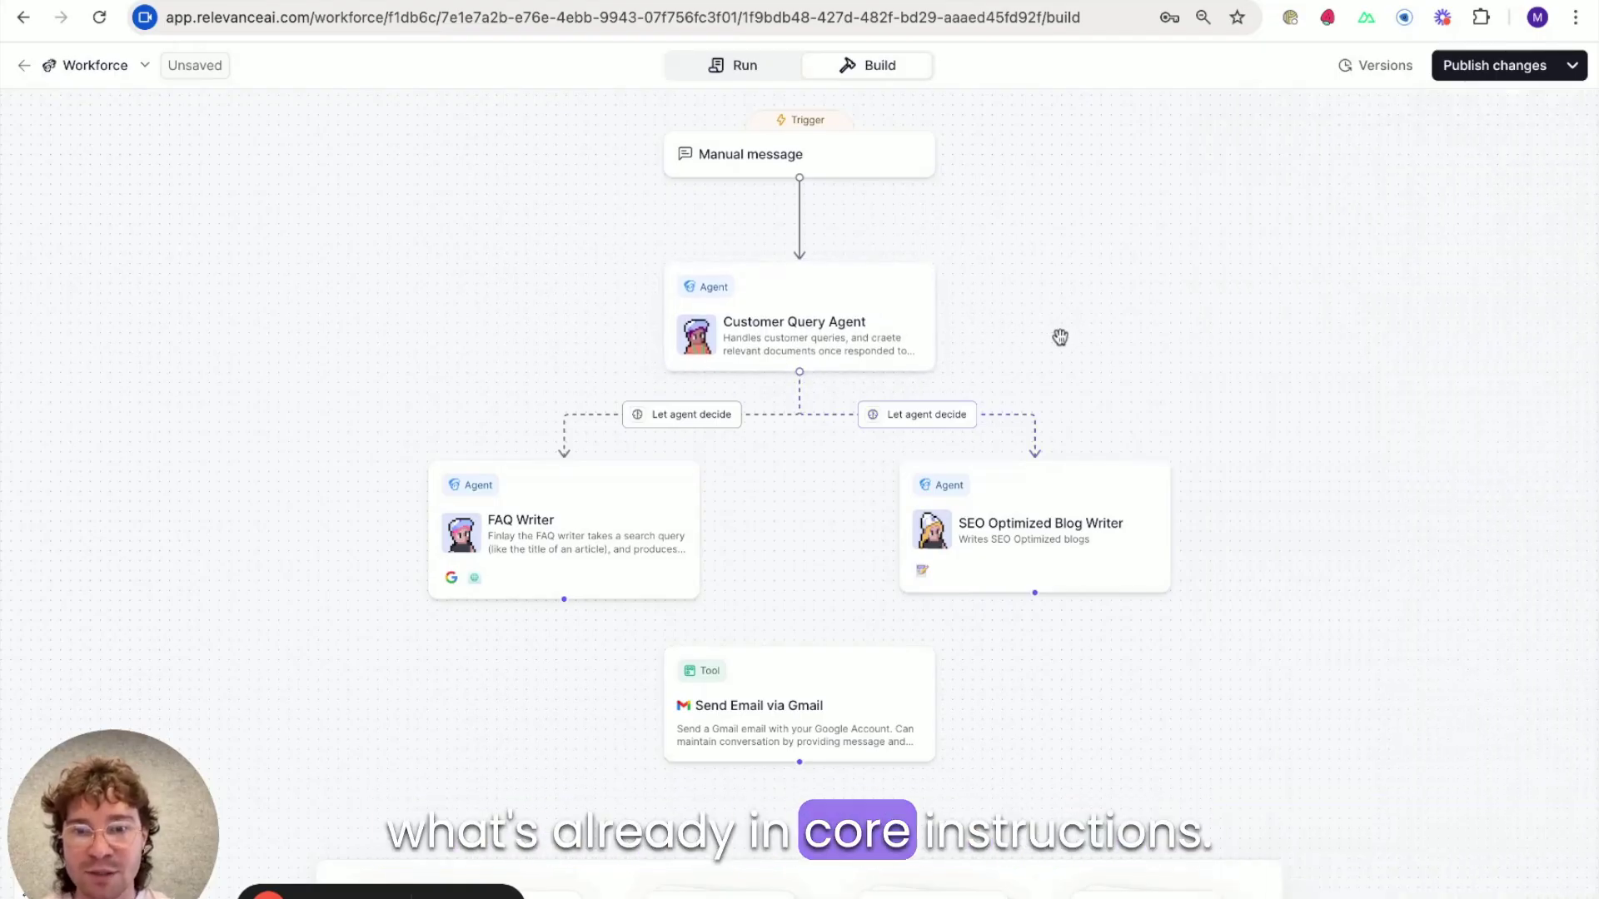
- Link Customer Query Agent to Send Email via Gmail with a Forced handover edge
{"action": "left_click", "coordinate": [800, 369]}
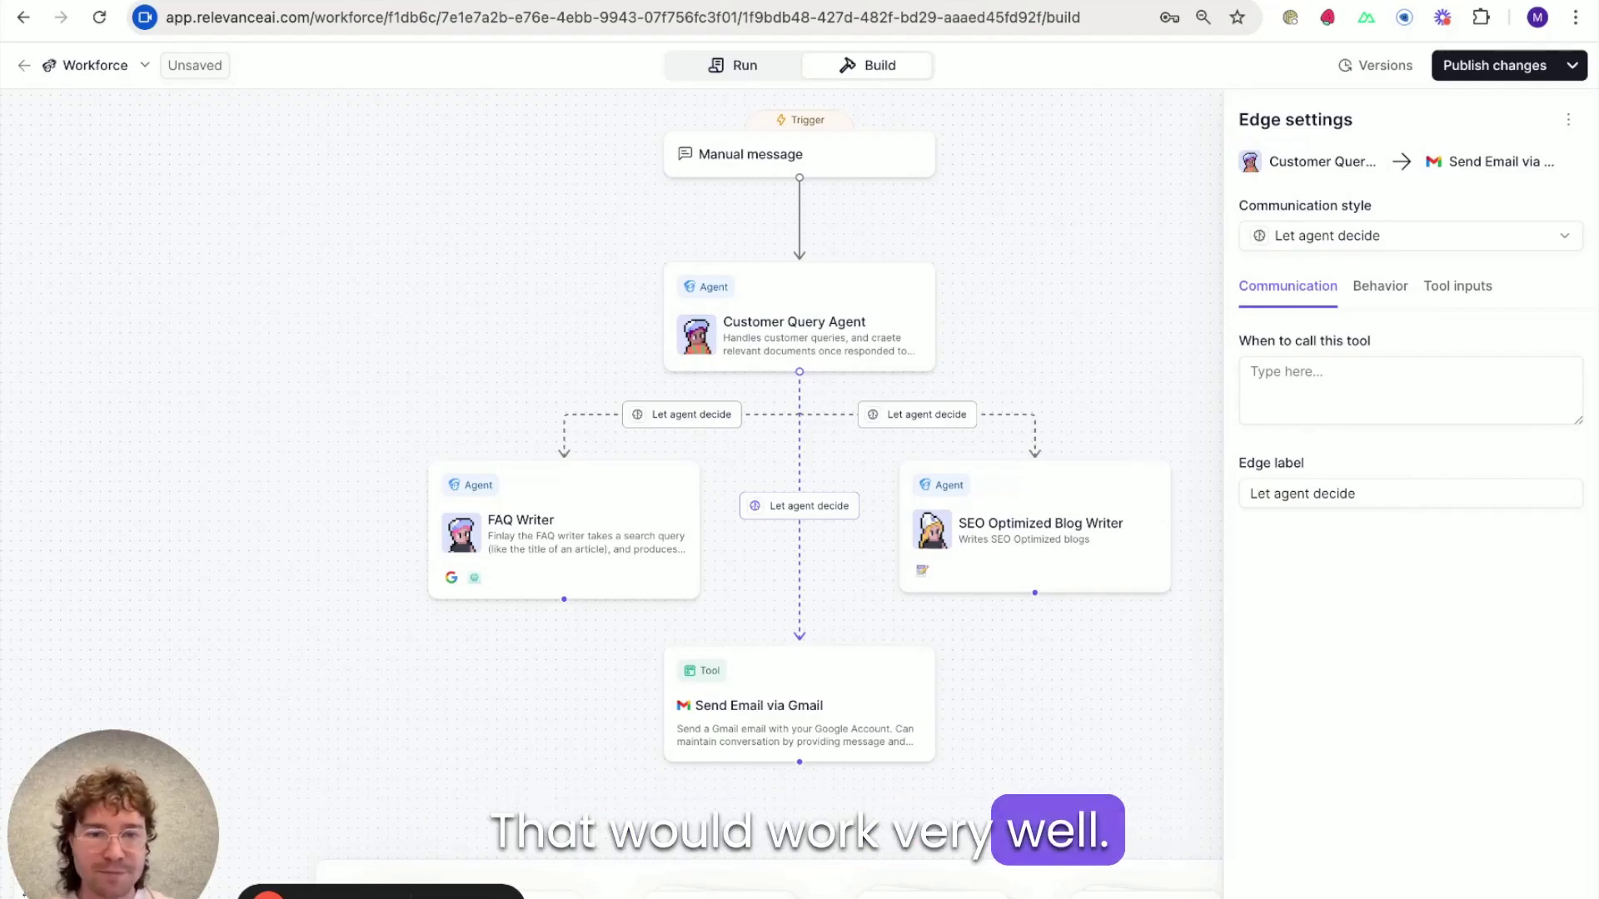
{"action": "left_click", "coordinate": [1428, 244]}
{"action": "left_click", "coordinate": [1390, 311]}
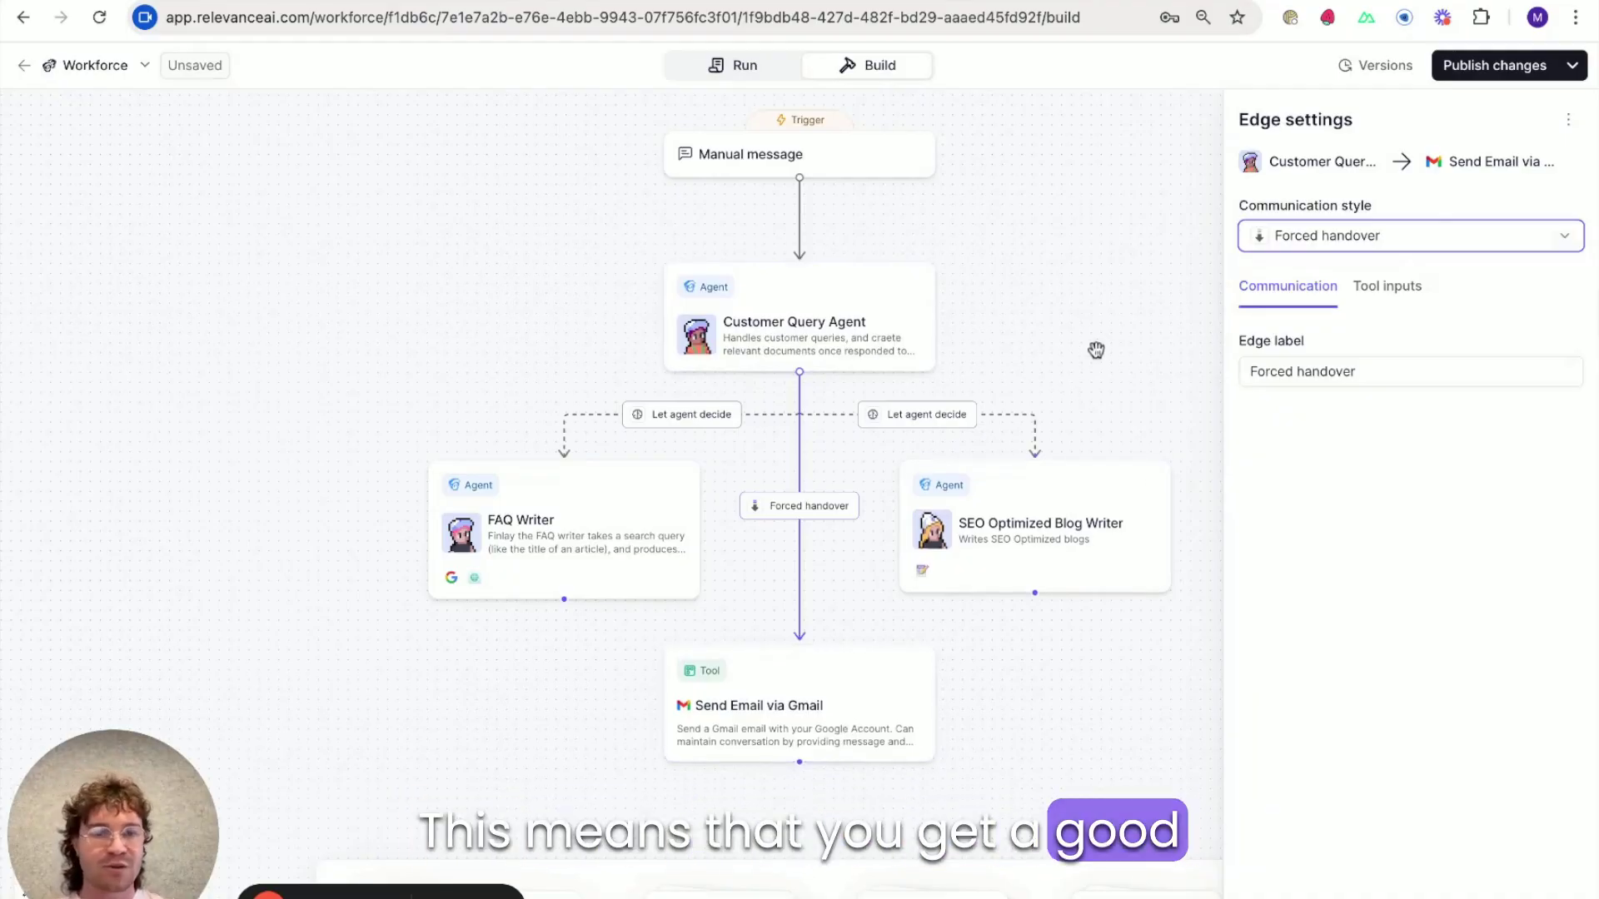
- Recheck the blog writer and Gmail edge settings, then publish the workforce changes
{"action": "left_click", "coordinate": [939, 419]}
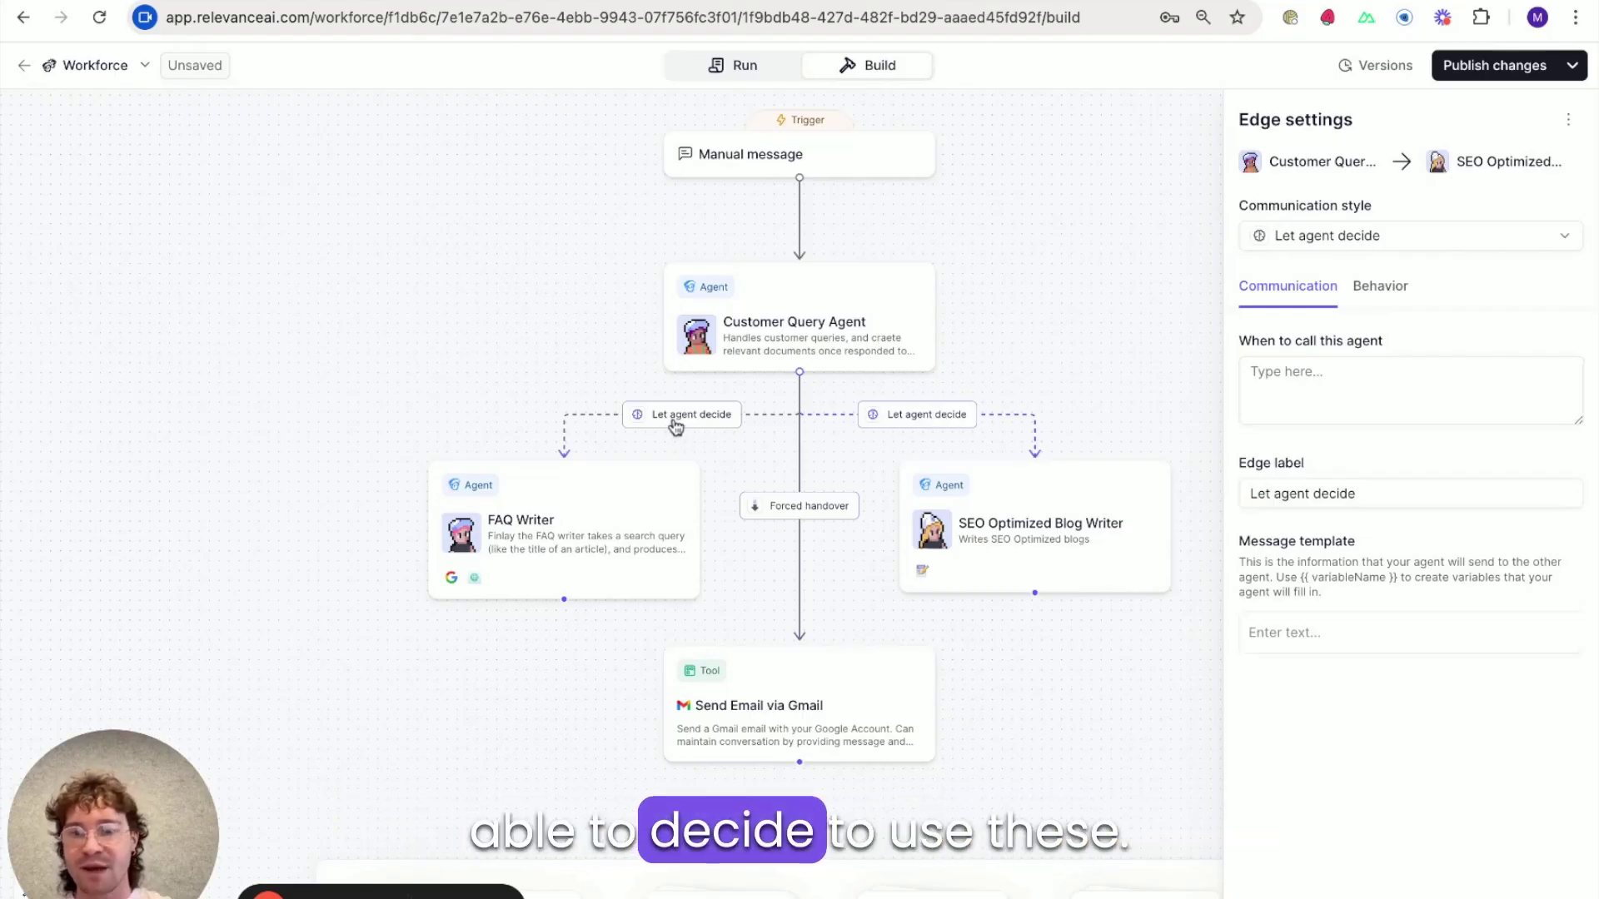
{"action": "left_click", "coordinate": [1038, 342]}
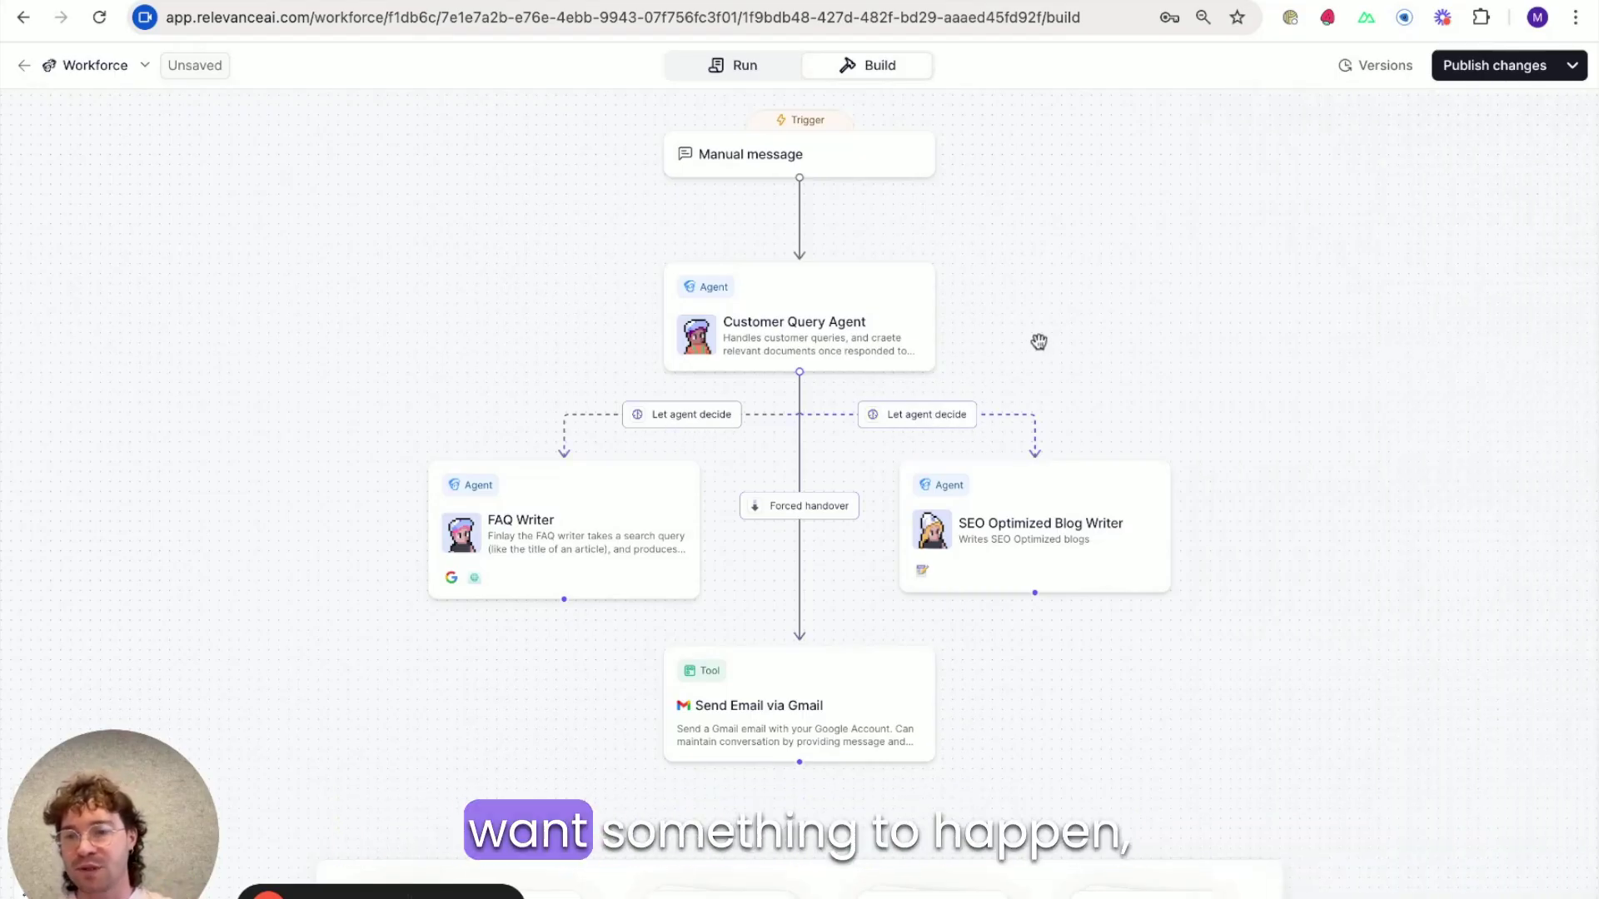
{"action": "left_click", "coordinate": [821, 513]}
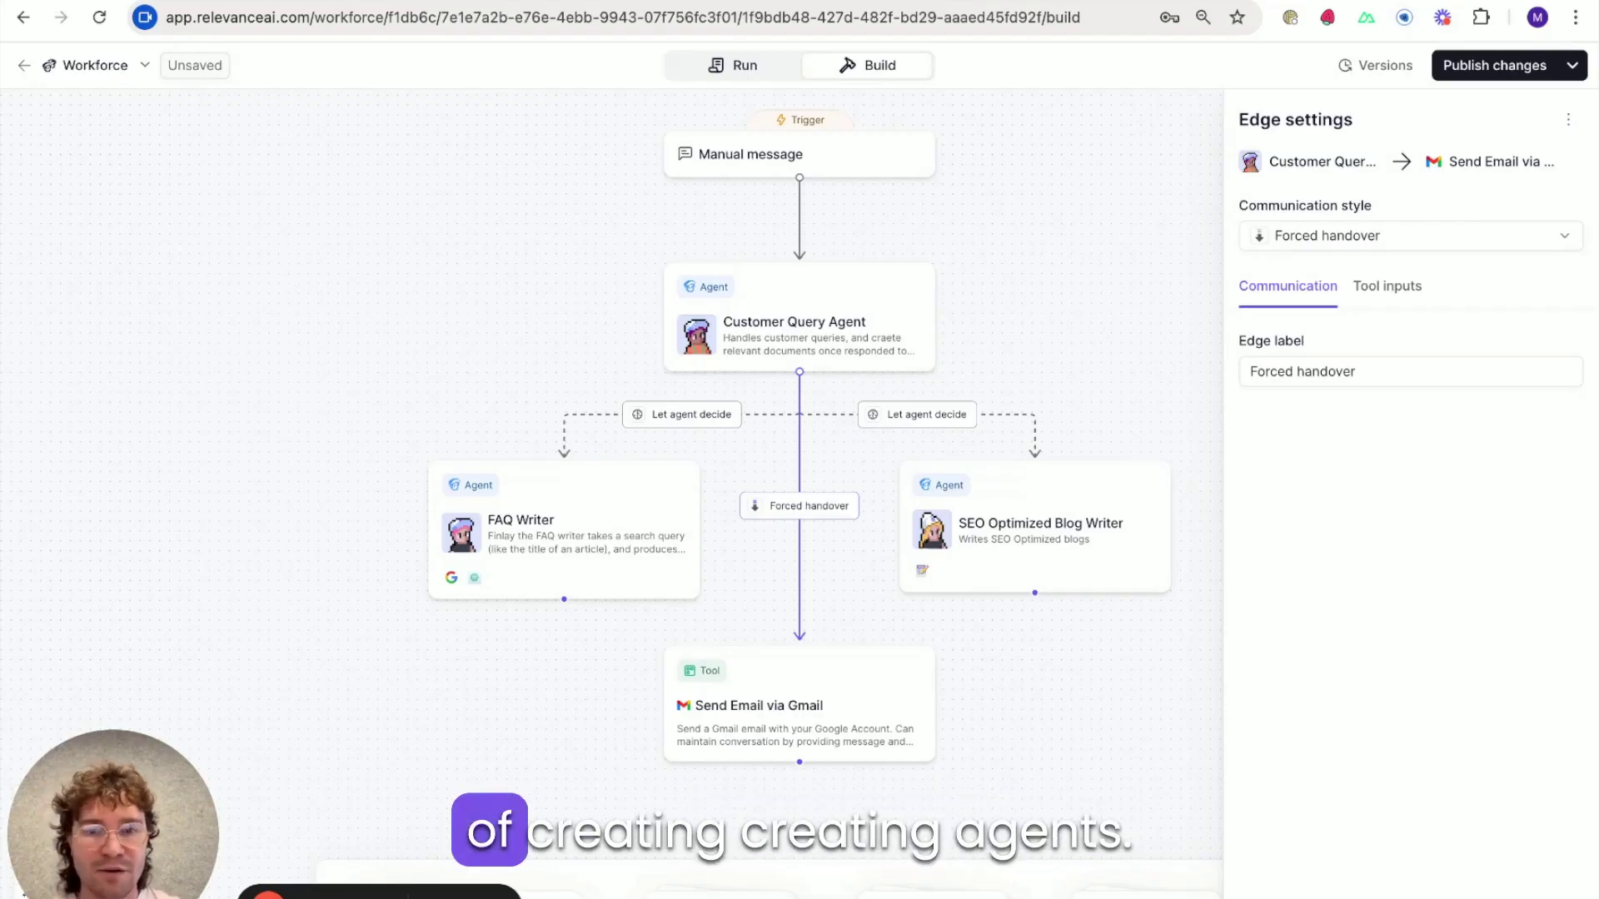
{"action": "key", "text": "Escape"}
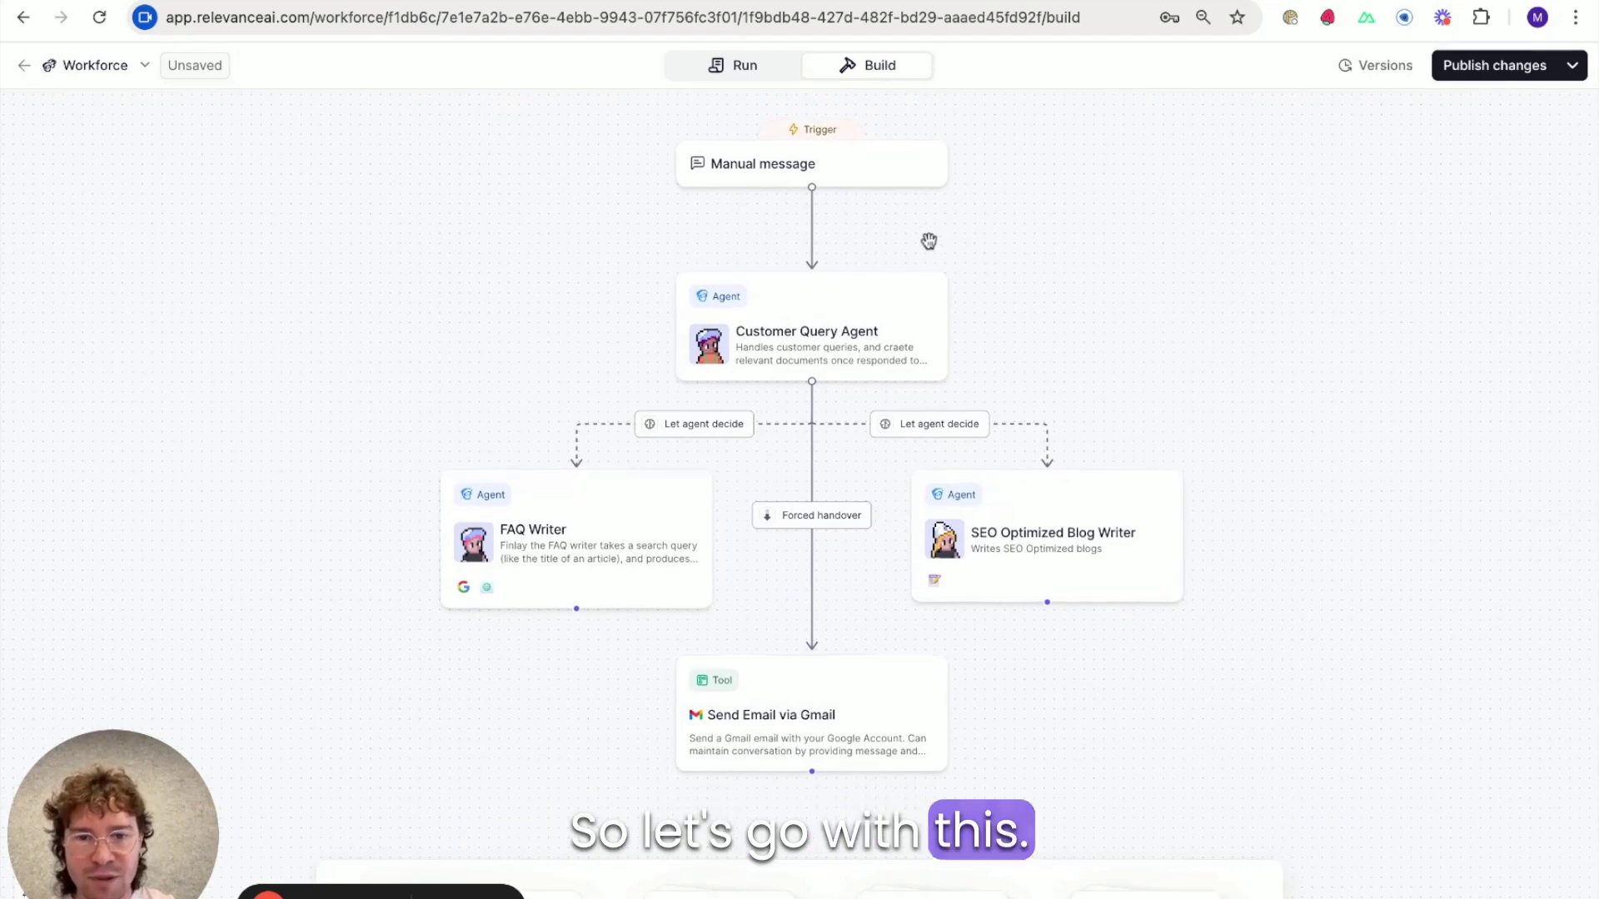
{"action": "left_click", "coordinate": [1485, 67]}
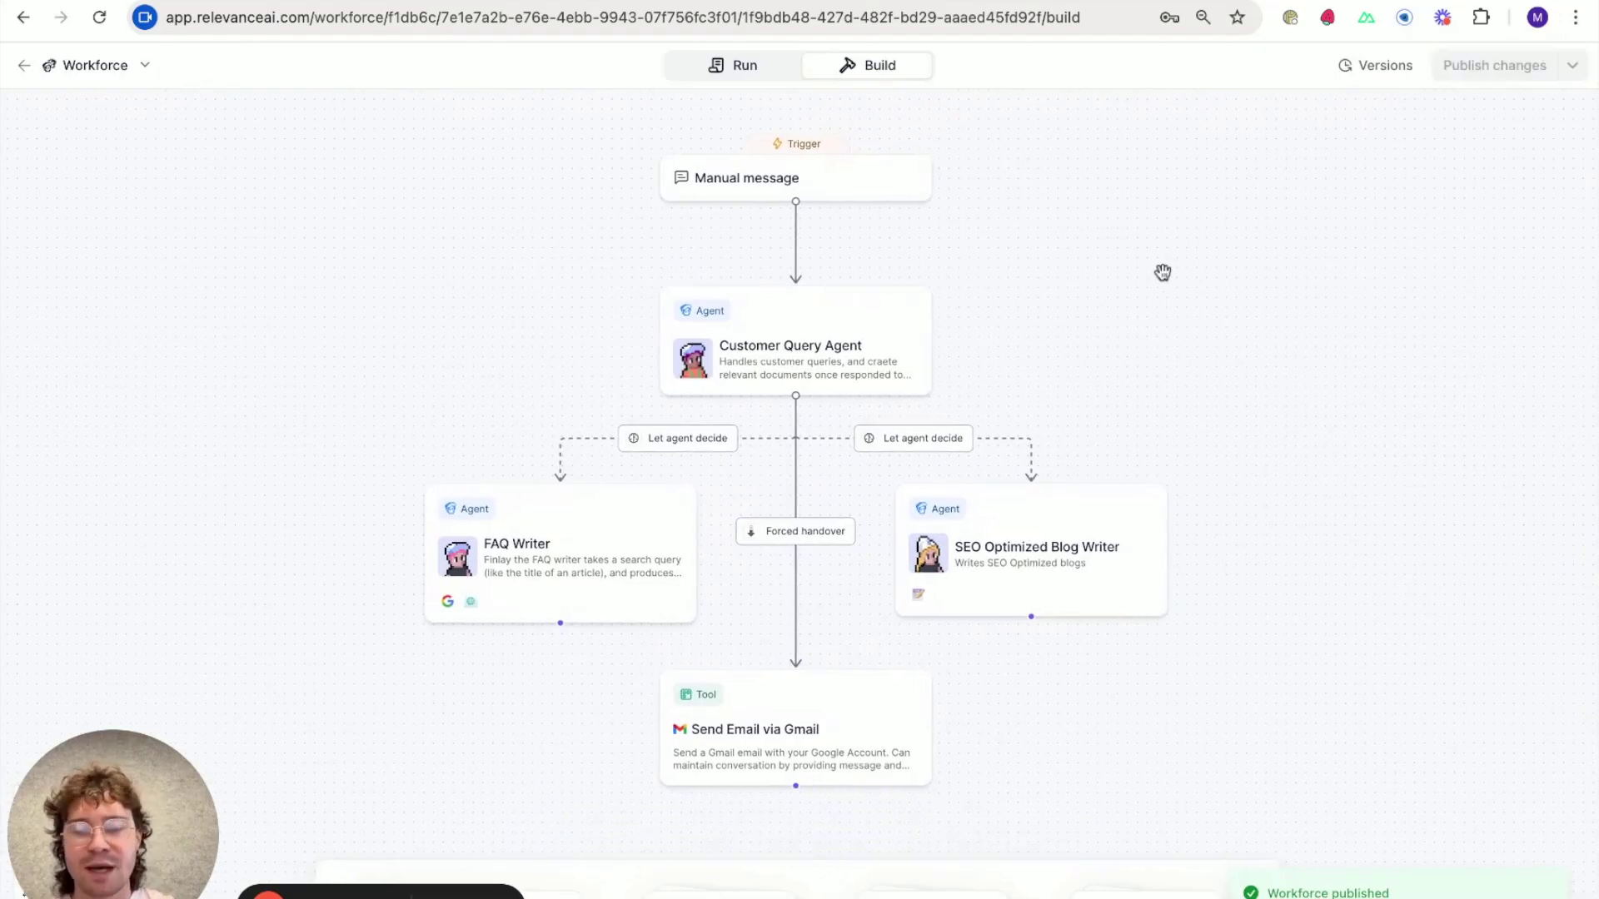
- In Run, paste a task with the customer's name, e-mail and tools question, and send it
{"action": "left_click", "coordinate": [736, 74]}
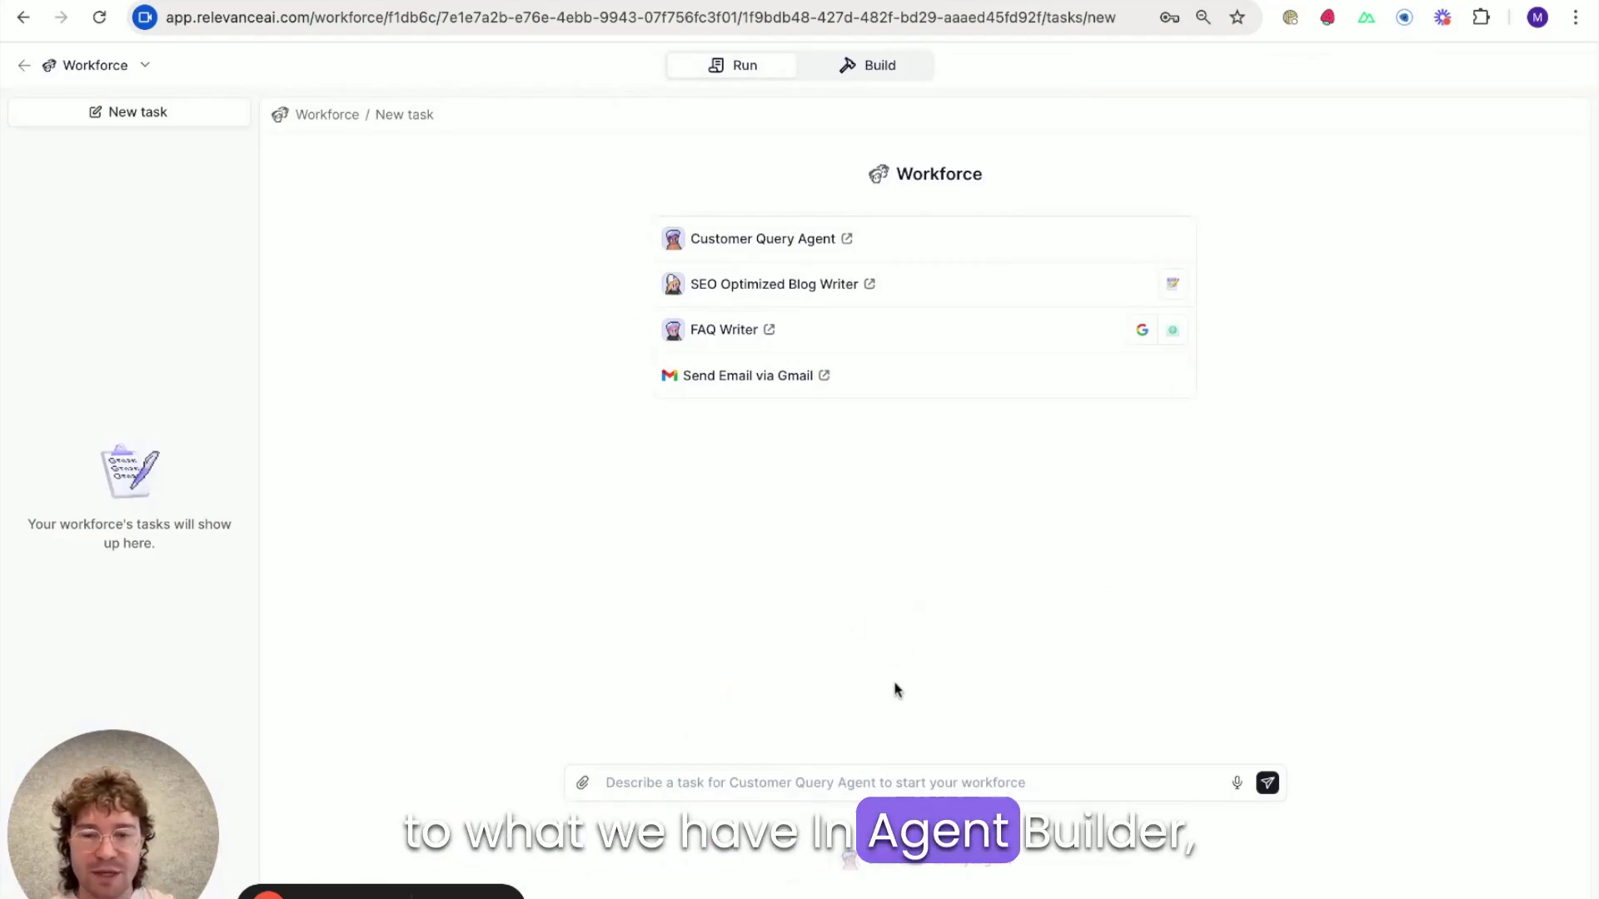
{"action": "left_click", "coordinate": [837, 781]}
{"action": "key", "text": "ctrl+v"}
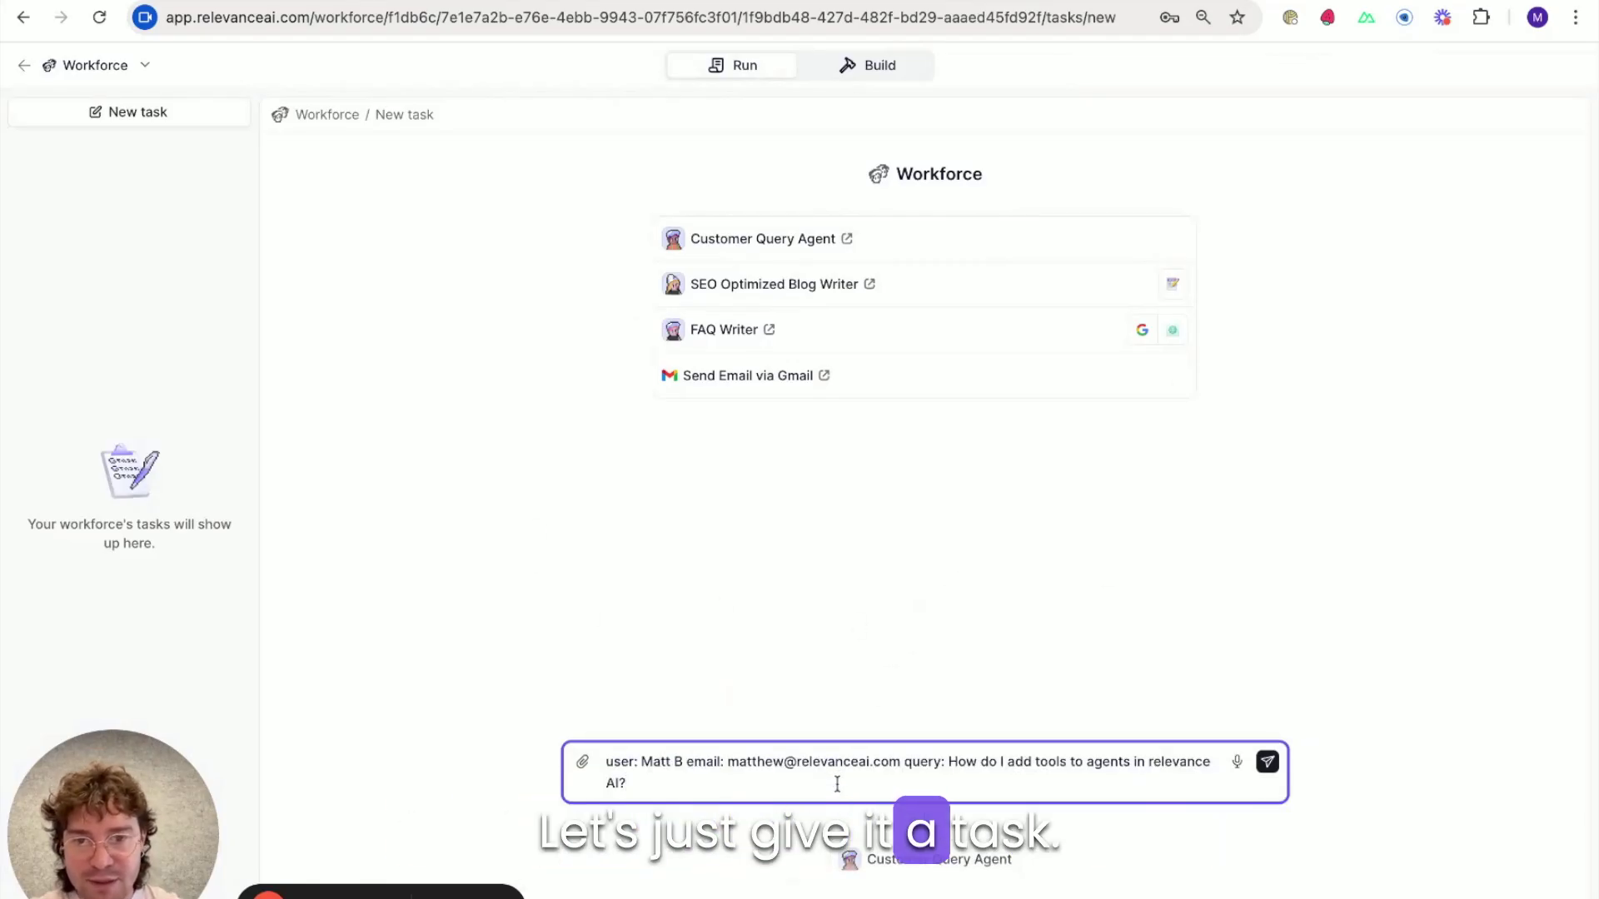
{"action": "double_click", "coordinate": [654, 762]}
{"action": "left_click", "coordinate": [749, 754]}
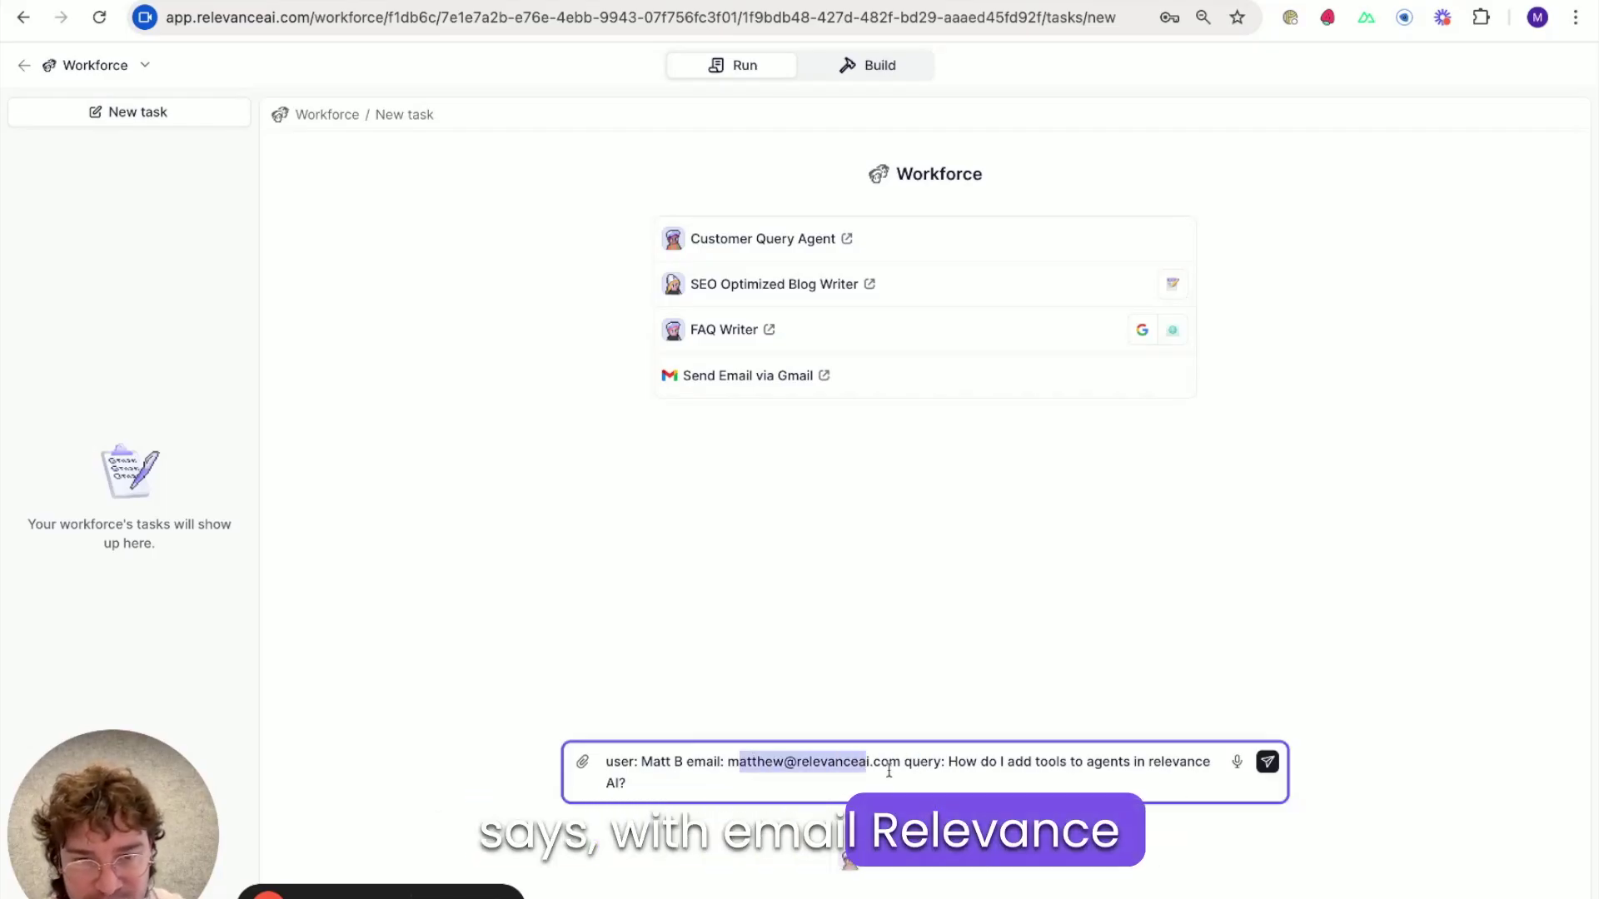
{"action": "left_click", "coordinate": [949, 763]}
{"action": "left_click_drag", "start_coordinate": [949, 763], "coordinate": [945, 783]}
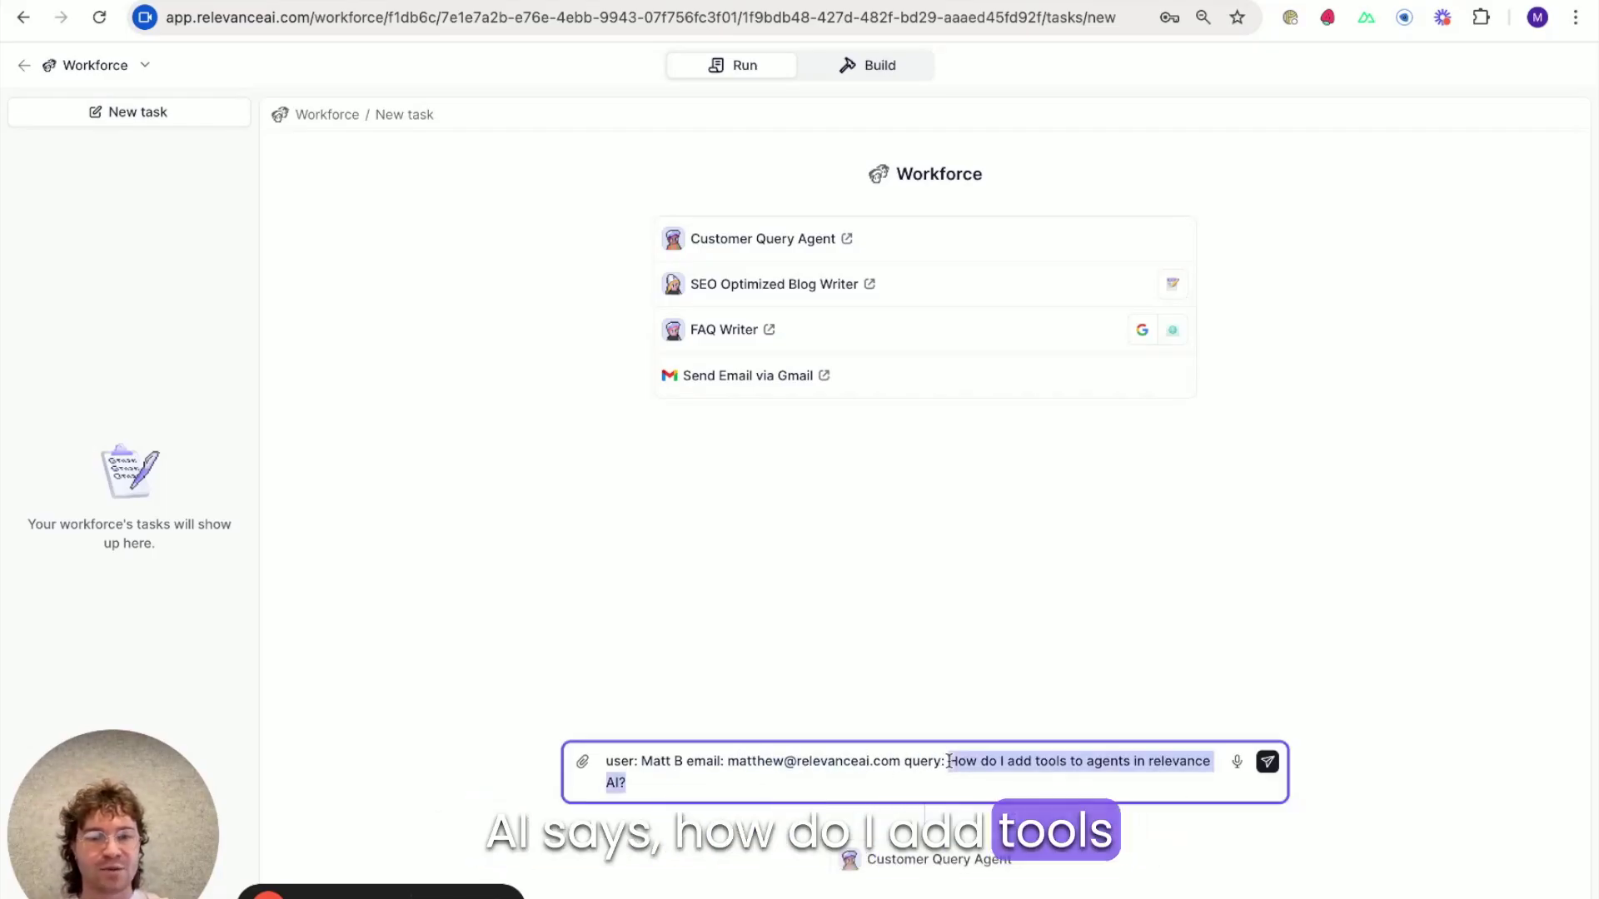
{"action": "left_click", "coordinate": [1039, 786]}
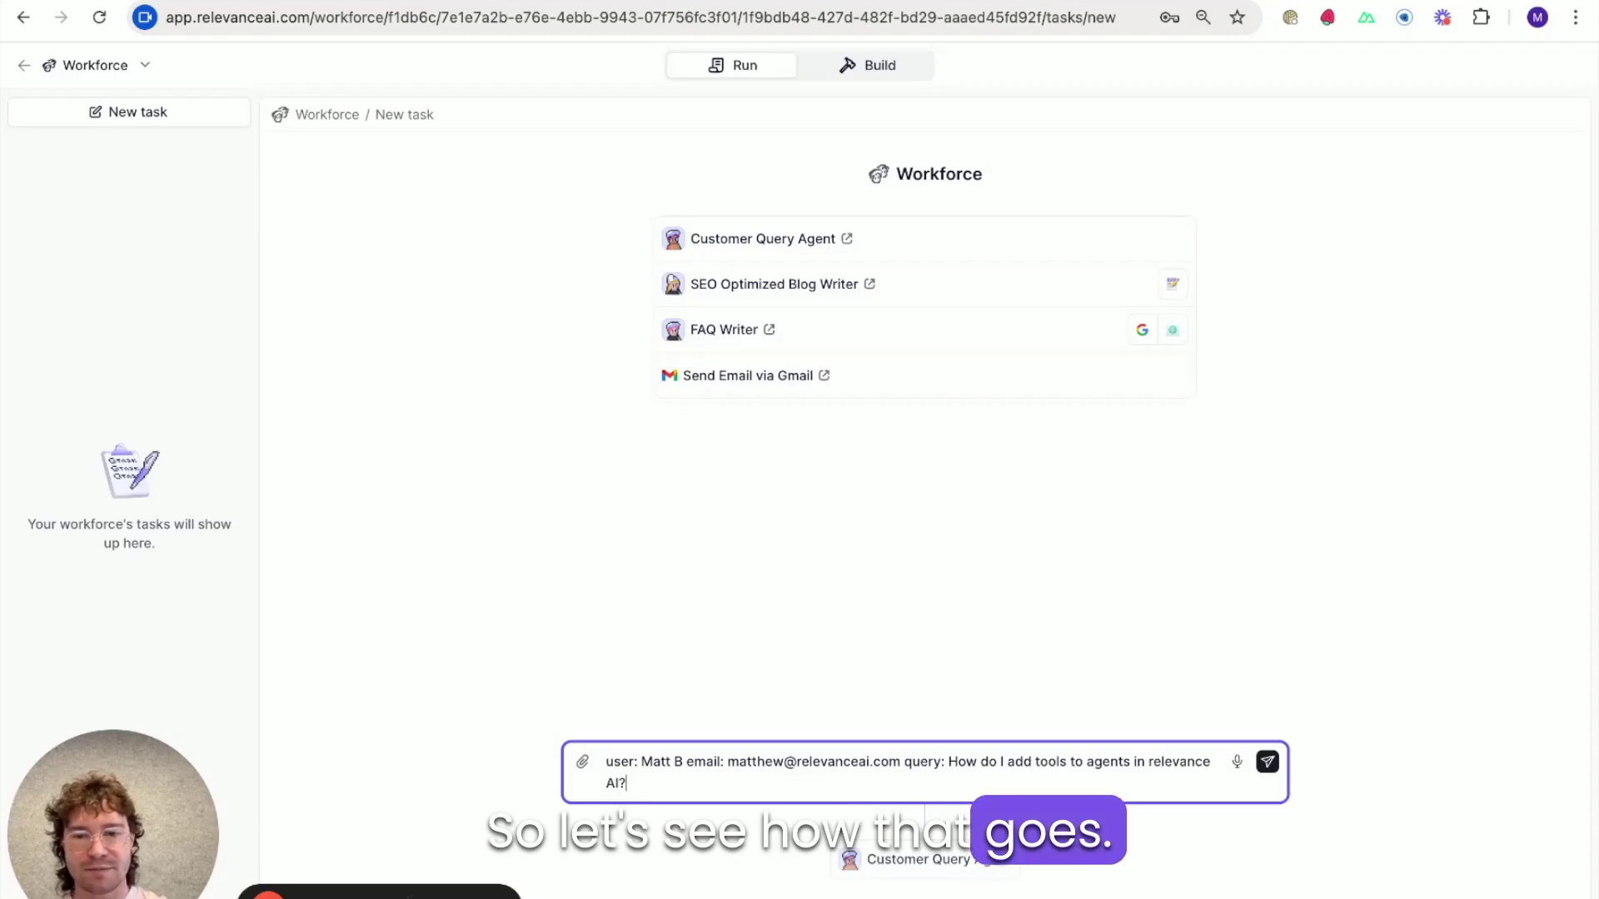
{"action": "key", "text": "shift+Return"}
{"action": "left_click", "coordinate": [1267, 741]}
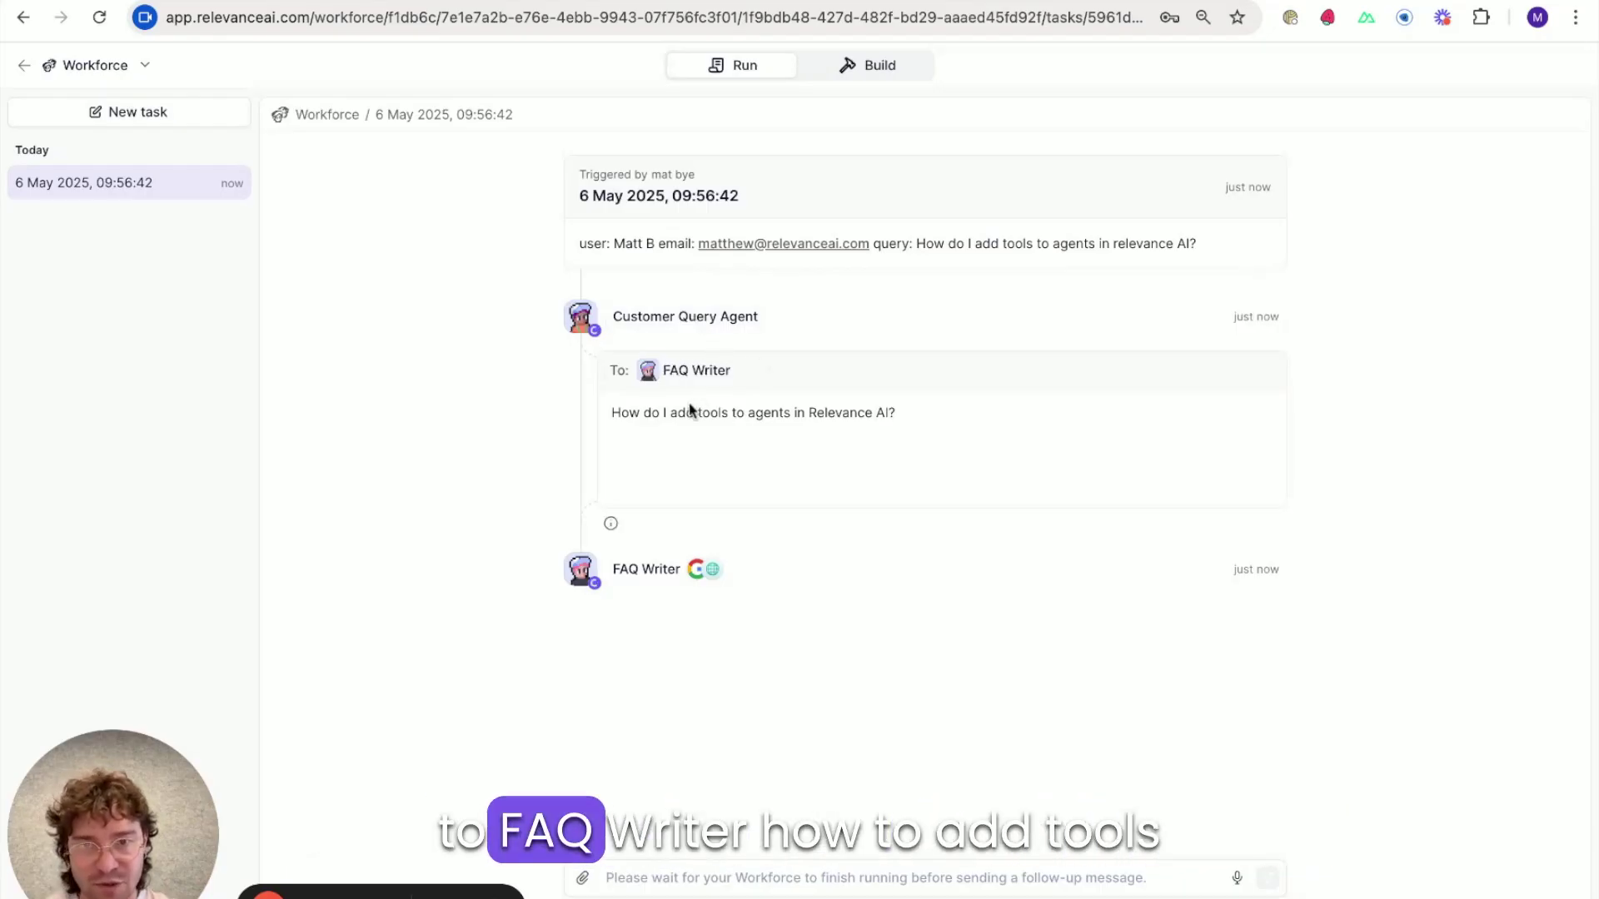
- Follow the handoff to FAQ Writer and inspect its Google search and website summary steps
{"action": "left_click_drag", "start_coordinate": [614, 412], "coordinate": [897, 414]}
{"action": "left_click", "coordinate": [908, 414]}
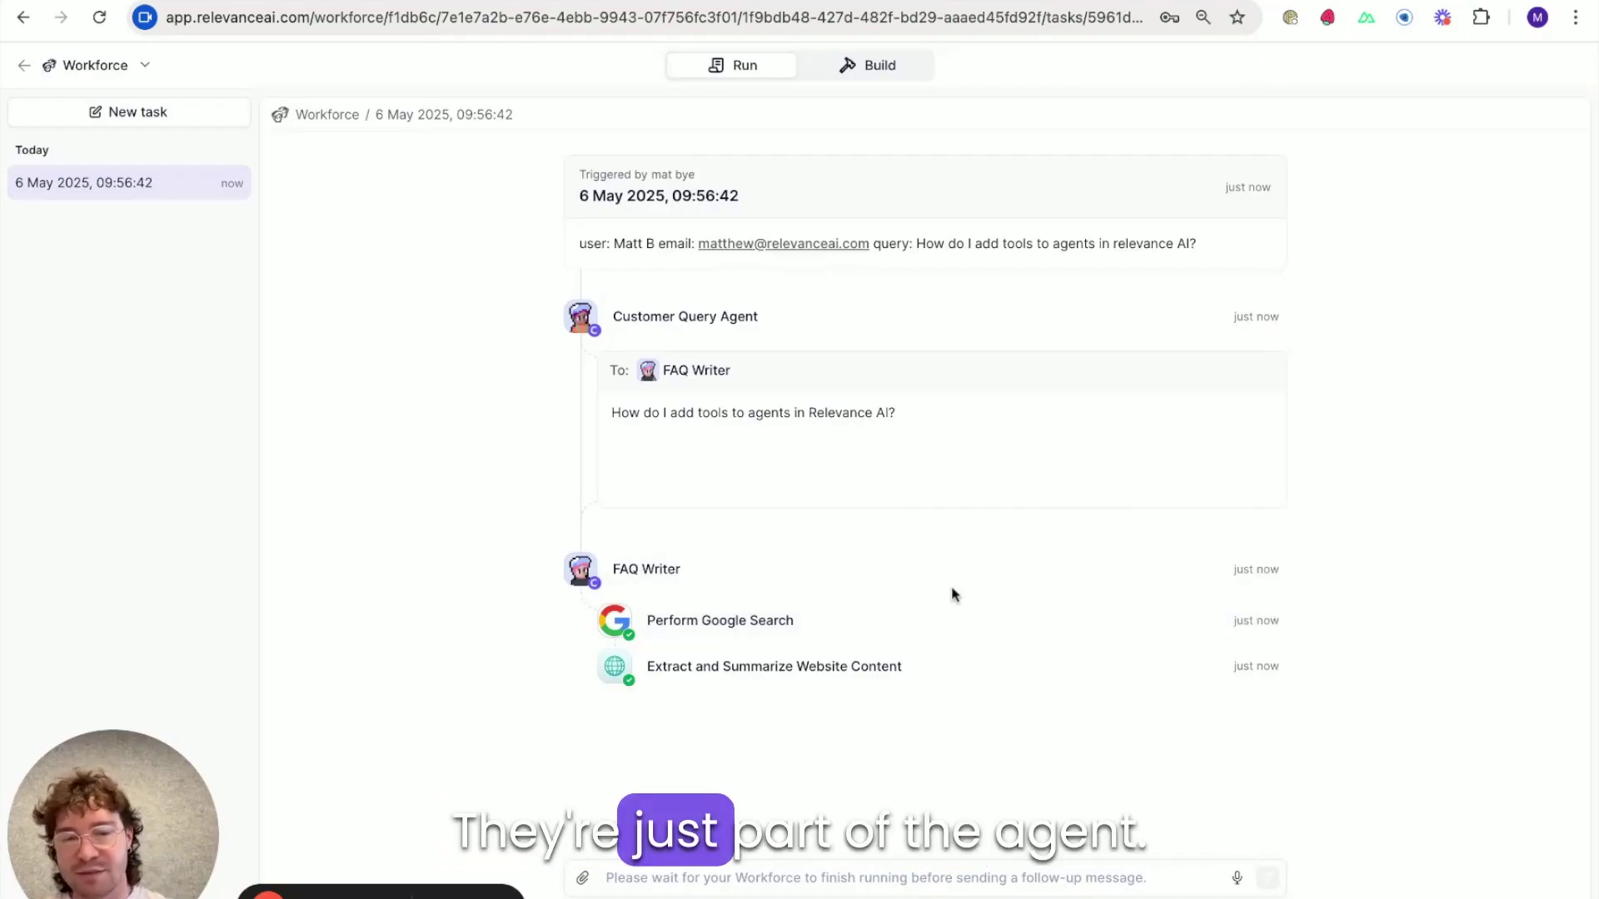
{"action": "scroll", "coordinate": [971, 543], "scroll_direction": "down", "scroll_amount": 2}
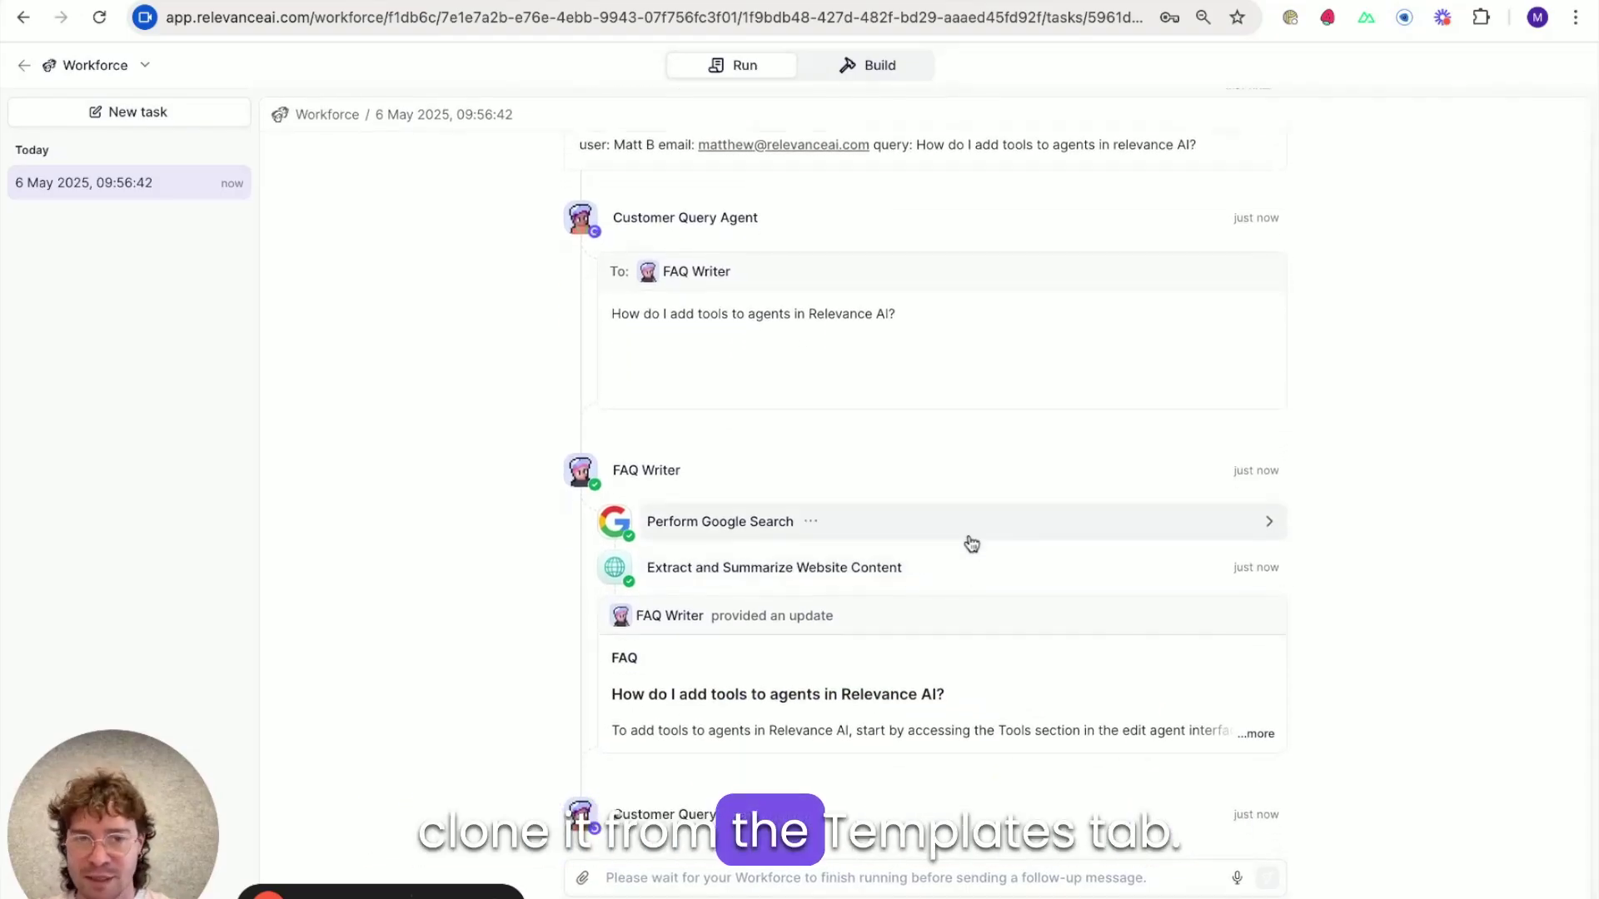
{"action": "left_click", "coordinate": [977, 533]}
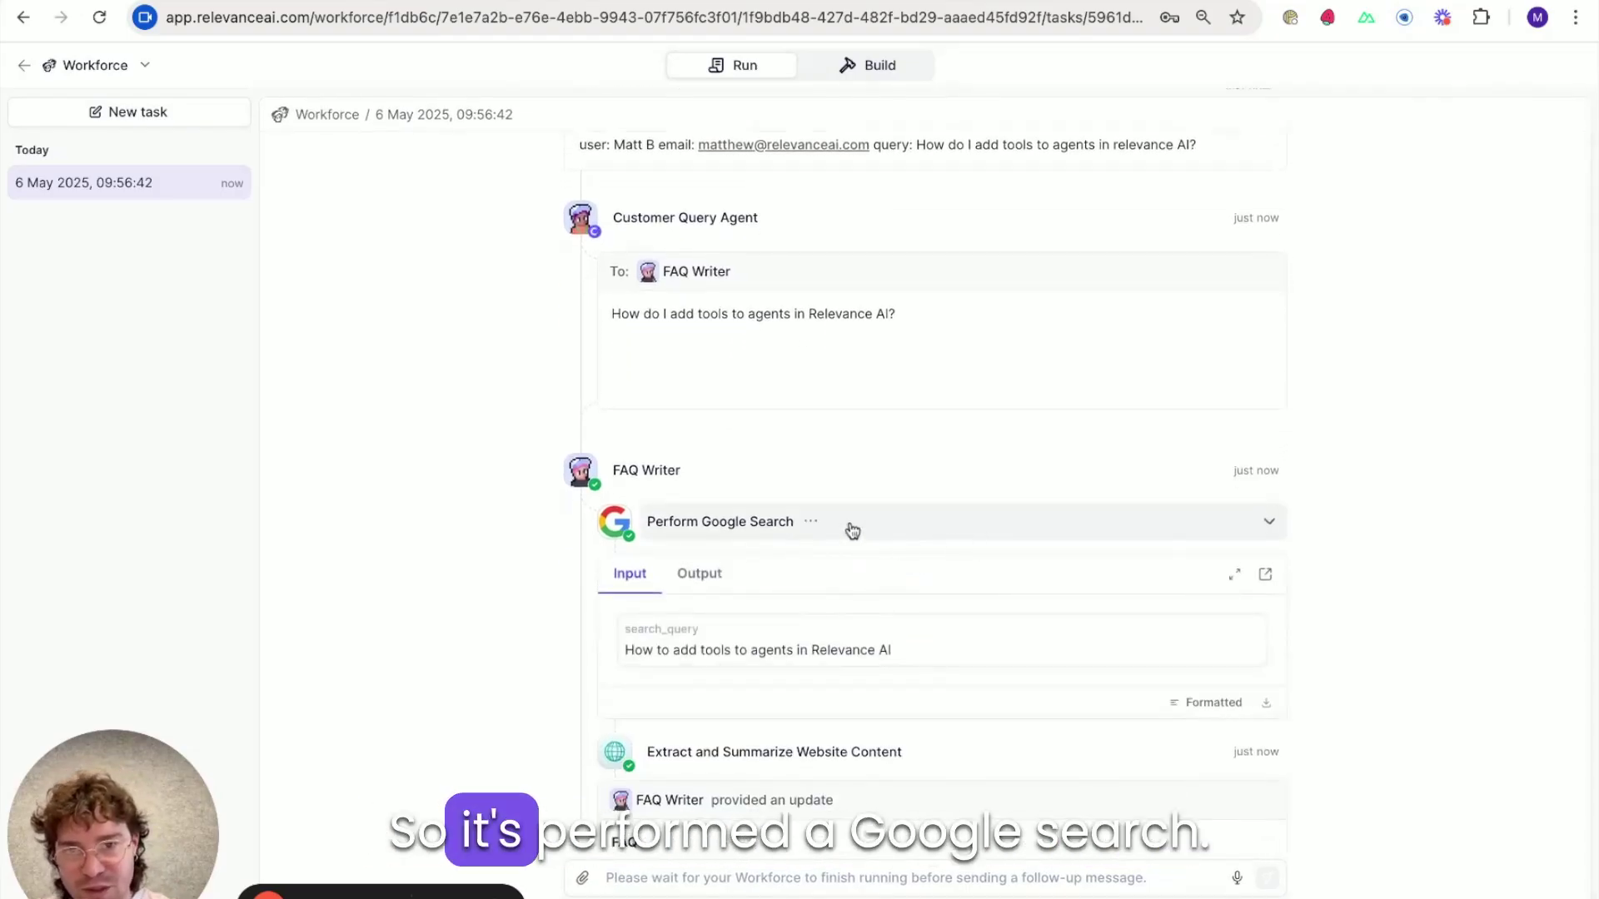
{"action": "left_click", "coordinate": [928, 526]}
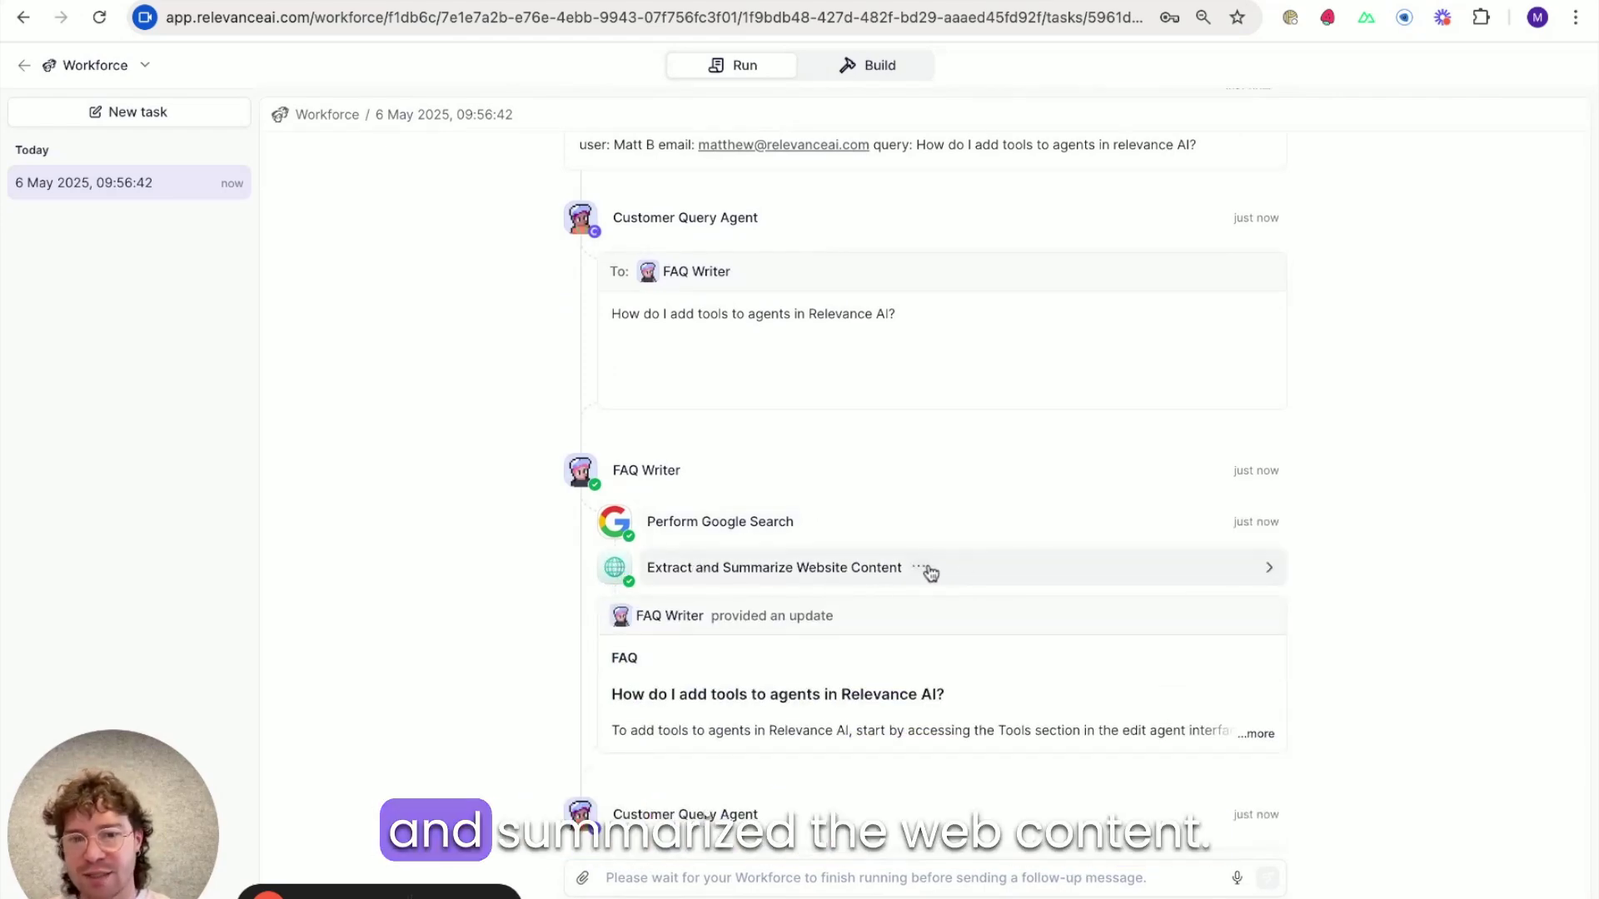
{"action": "left_click", "coordinate": [966, 575]}
{"action": "left_click", "coordinate": [1001, 579]}
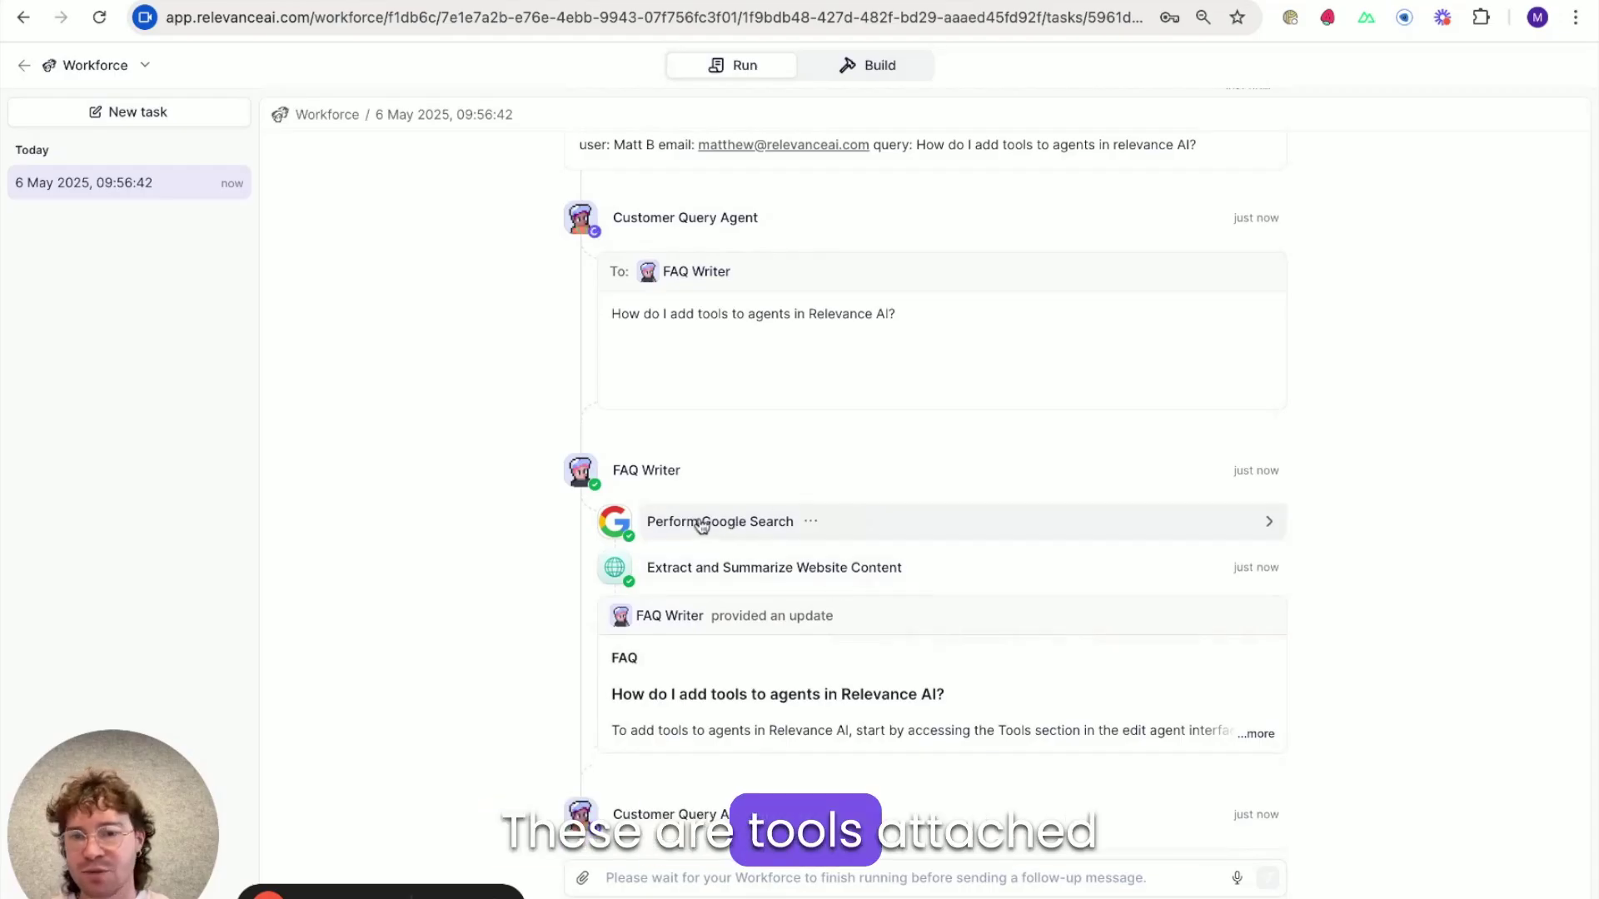
{"action": "scroll", "coordinate": [774, 543], "scroll_direction": "down", "scroll_amount": 1}
{"action": "scroll", "coordinate": [839, 525], "scroll_direction": "down", "scroll_amount": 1}
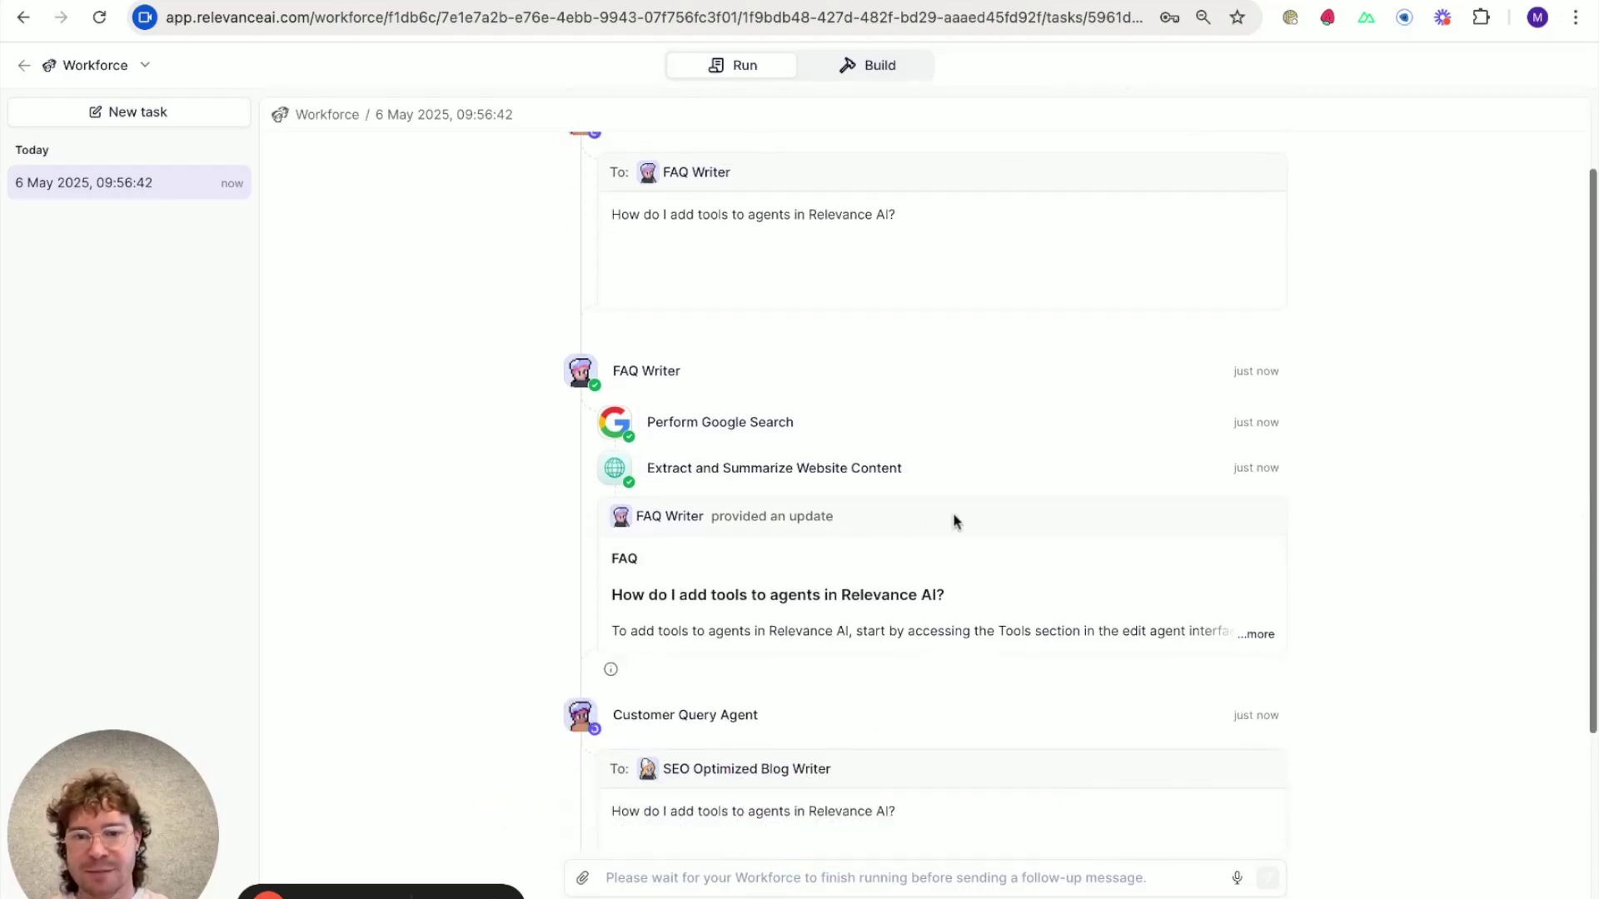
{"action": "scroll", "coordinate": [953, 517], "scroll_direction": "down", "scroll_amount": 1}
- Expand FAQ Writer's full answer and scroll down the task timeline
{"action": "left_click", "coordinate": [945, 585]}
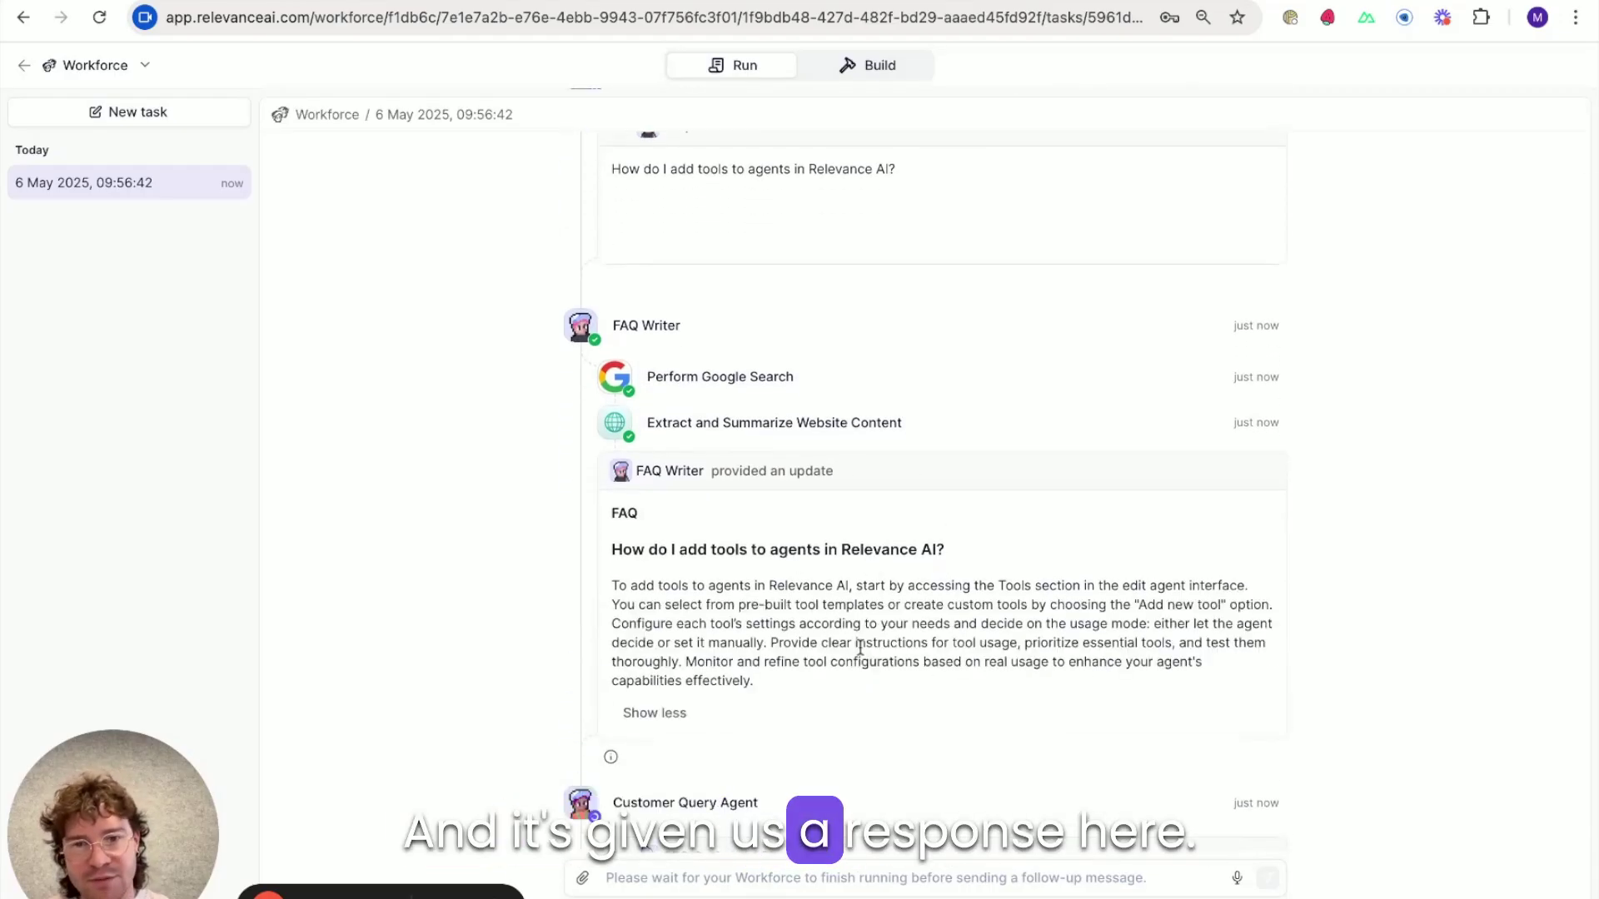
{"action": "scroll", "coordinate": [860, 648], "scroll_direction": "down", "scroll_amount": 1}
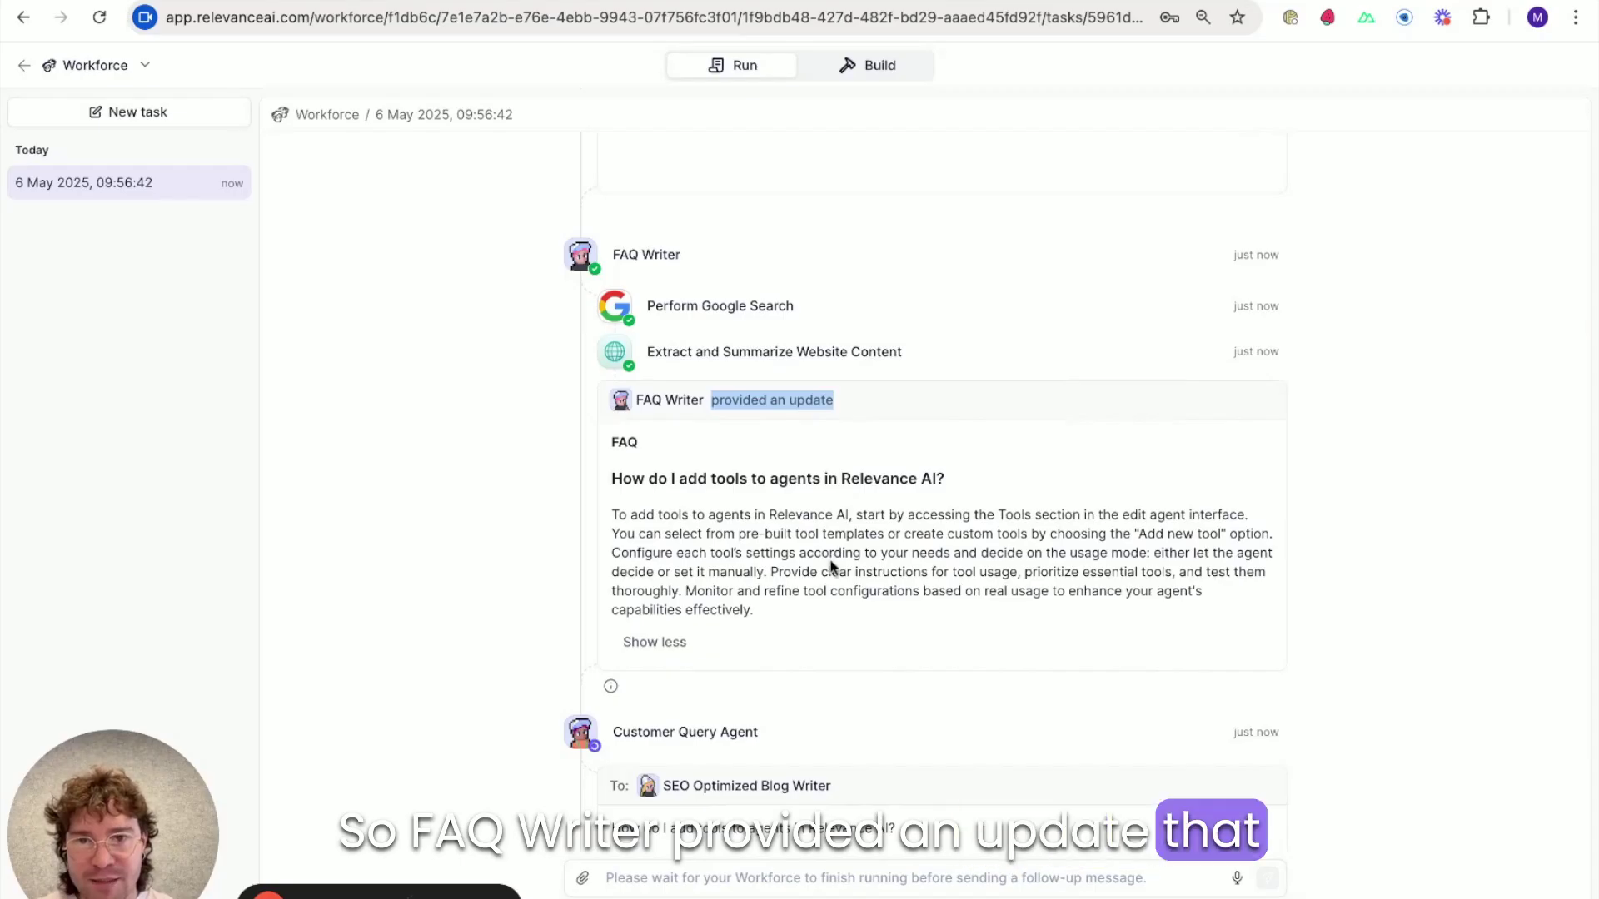
{"action": "scroll", "coordinate": [557, 582], "scroll_direction": "down", "scroll_amount": 3}
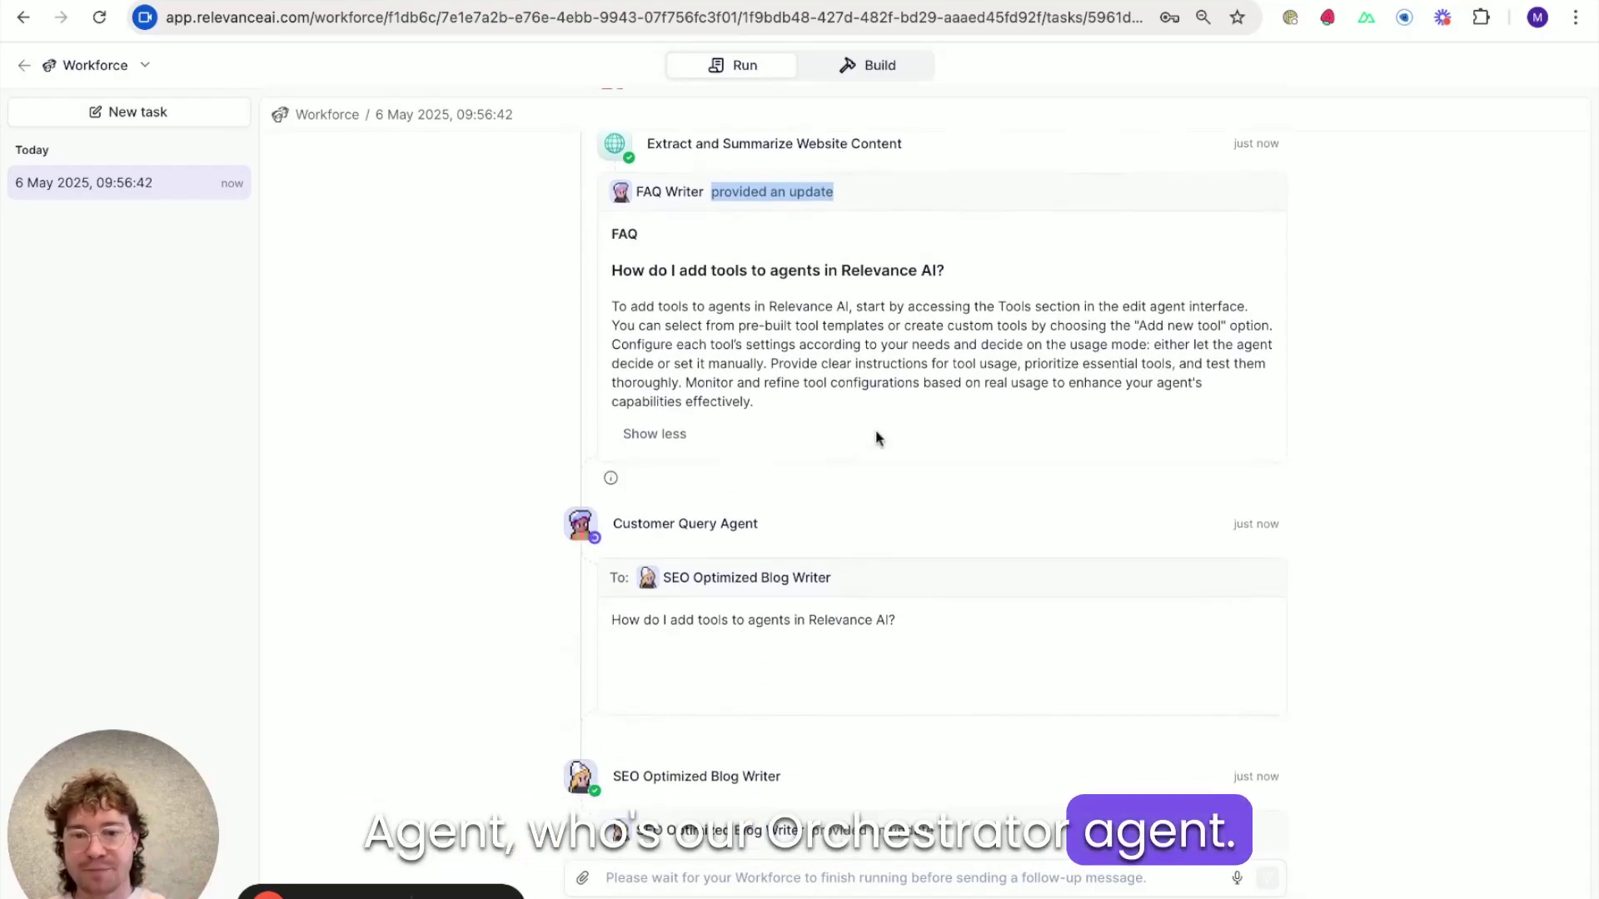
{"action": "scroll", "coordinate": [546, 432], "scroll_direction": "down", "scroll_amount": 3}
{"action": "scroll", "coordinate": [706, 441], "scroll_direction": "down", "scroll_amount": 1}
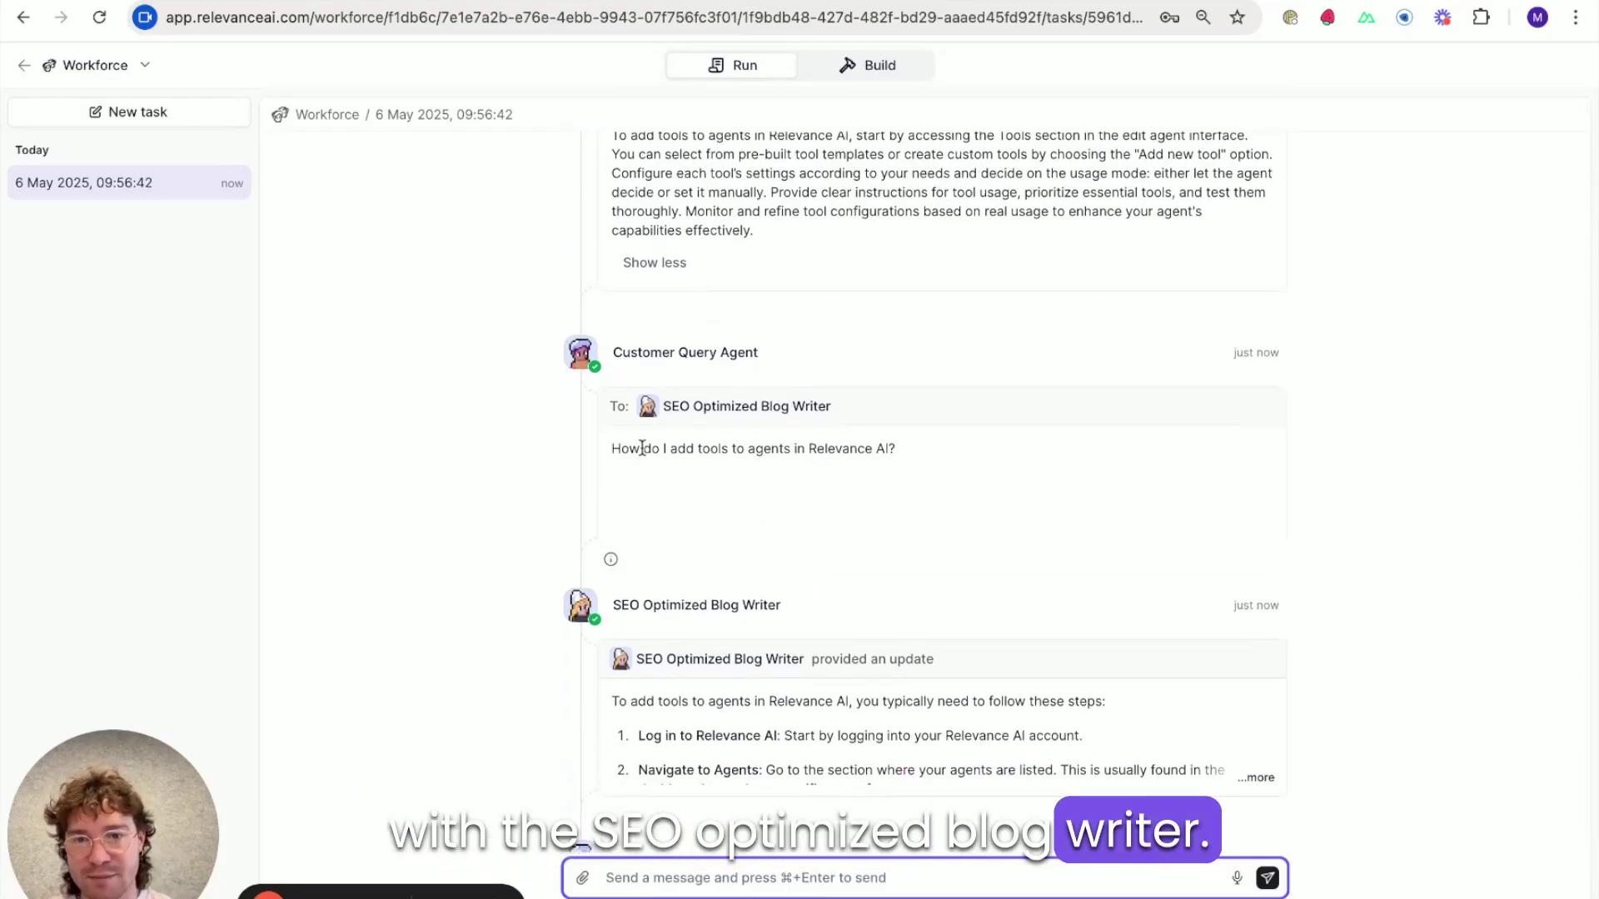
{"action": "scroll", "coordinate": [853, 451], "scroll_direction": "down", "scroll_amount": 2}
{"action": "left_click", "coordinate": [860, 638]}
{"action": "scroll", "coordinate": [760, 635], "scroll_direction": "down", "scroll_amount": 2}
{"action": "scroll", "coordinate": [783, 616], "scroll_direction": "down", "scroll_amount": 2}
{"action": "left_click_drag", "start_coordinate": [764, 776], "coordinate": [746, 328]}
{"action": "left_click", "coordinate": [839, 330]}
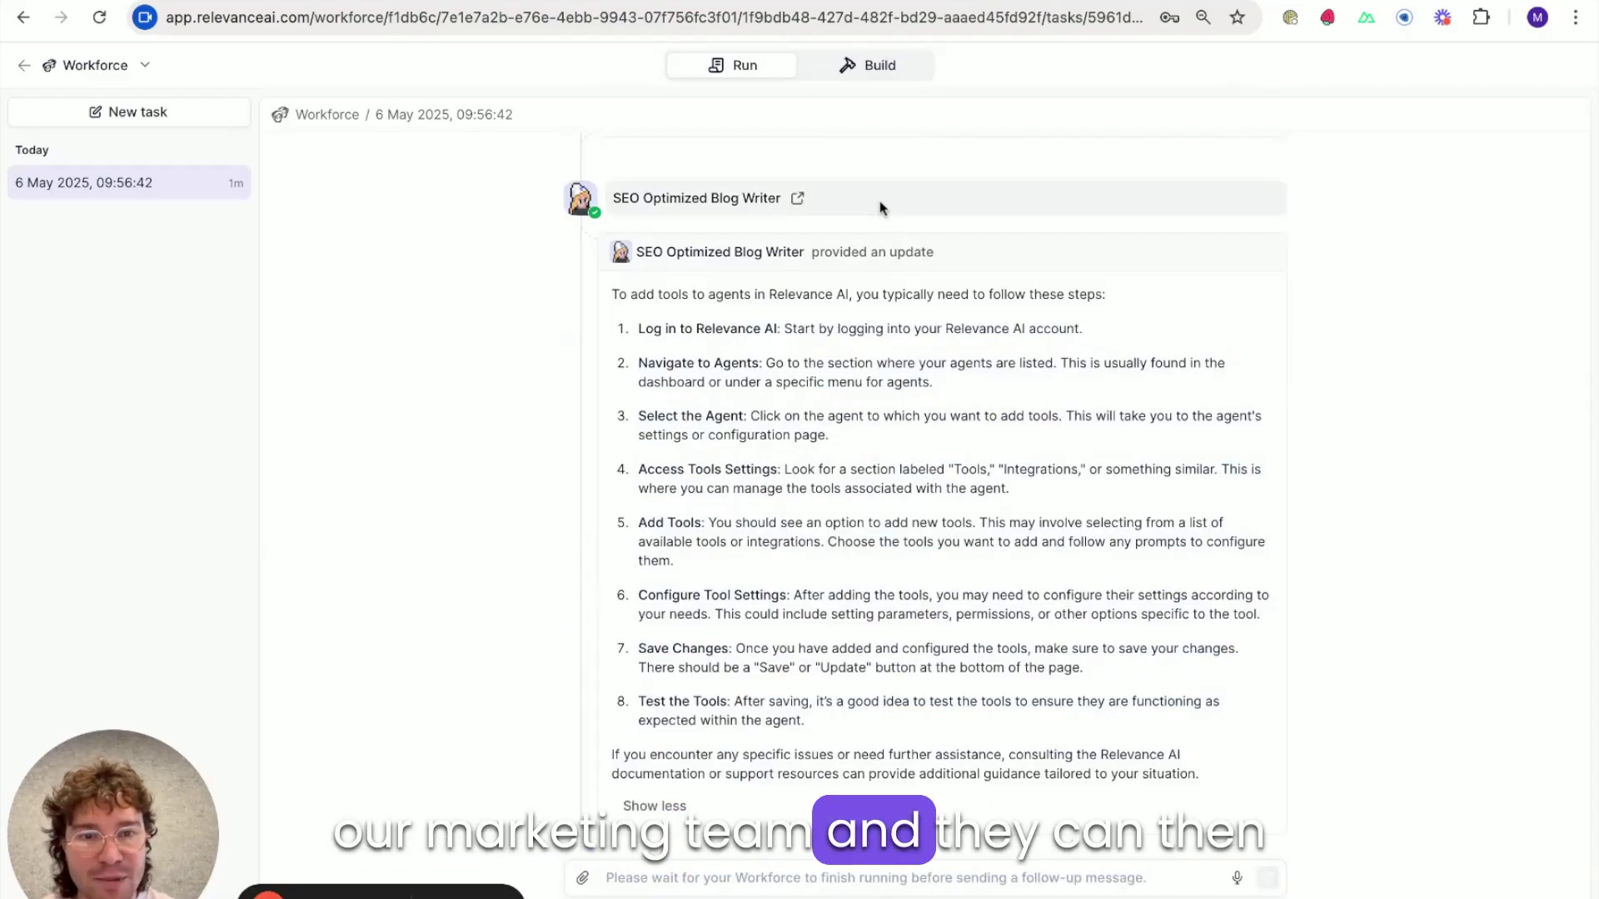
{"action": "scroll", "coordinate": [892, 252], "scroll_direction": "down", "scroll_amount": 4}
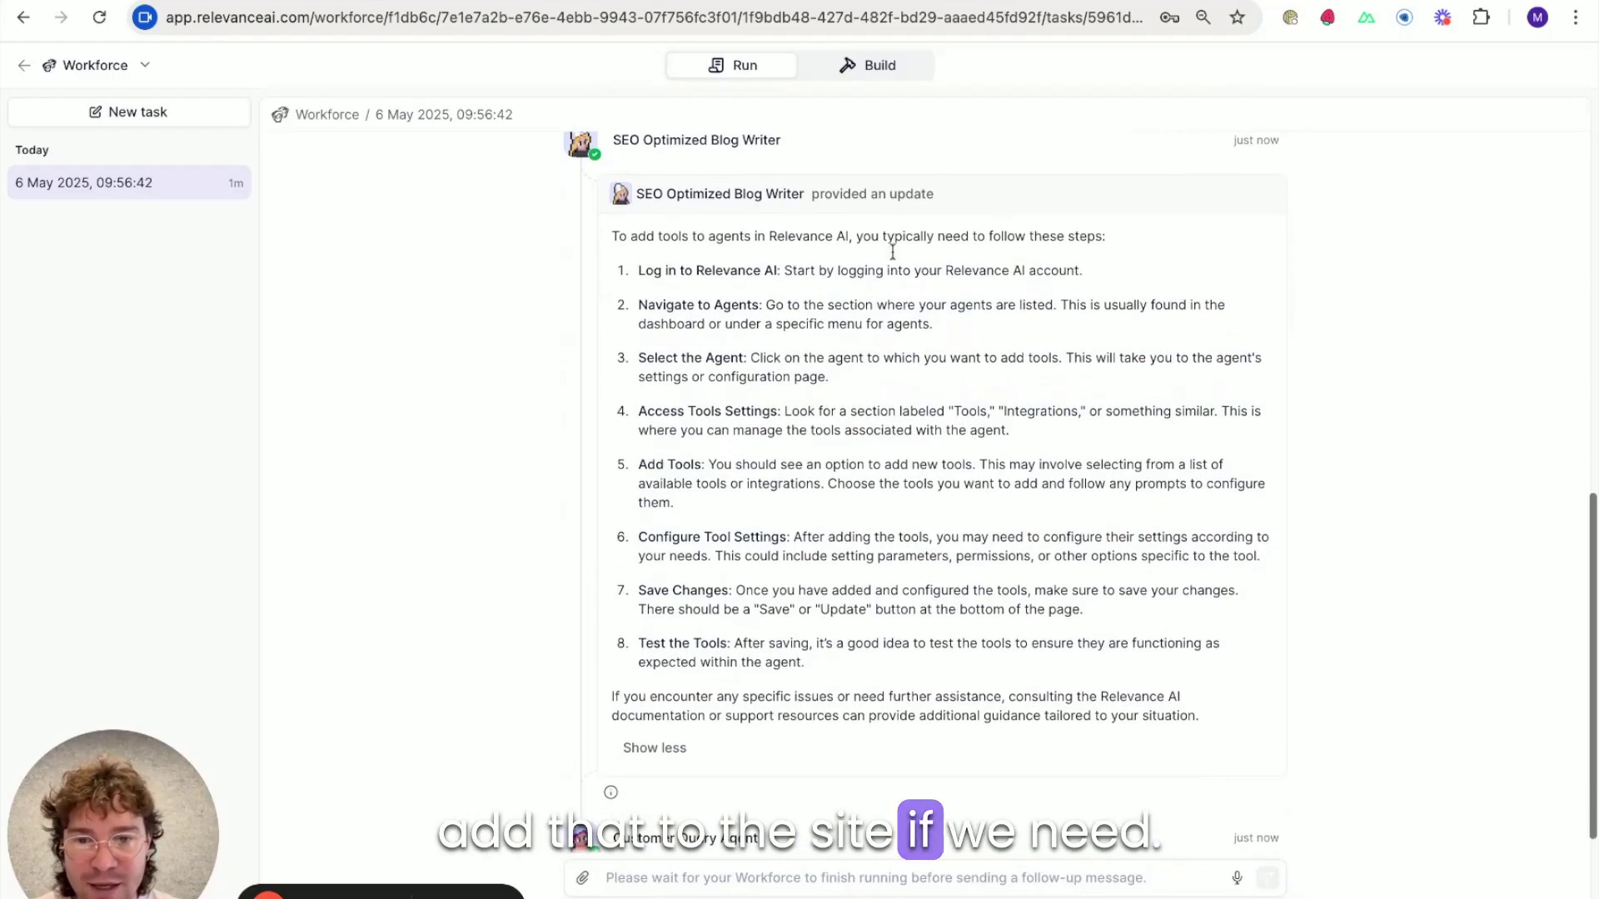
{"action": "scroll", "coordinate": [857, 482], "scroll_direction": "down", "scroll_amount": 1}
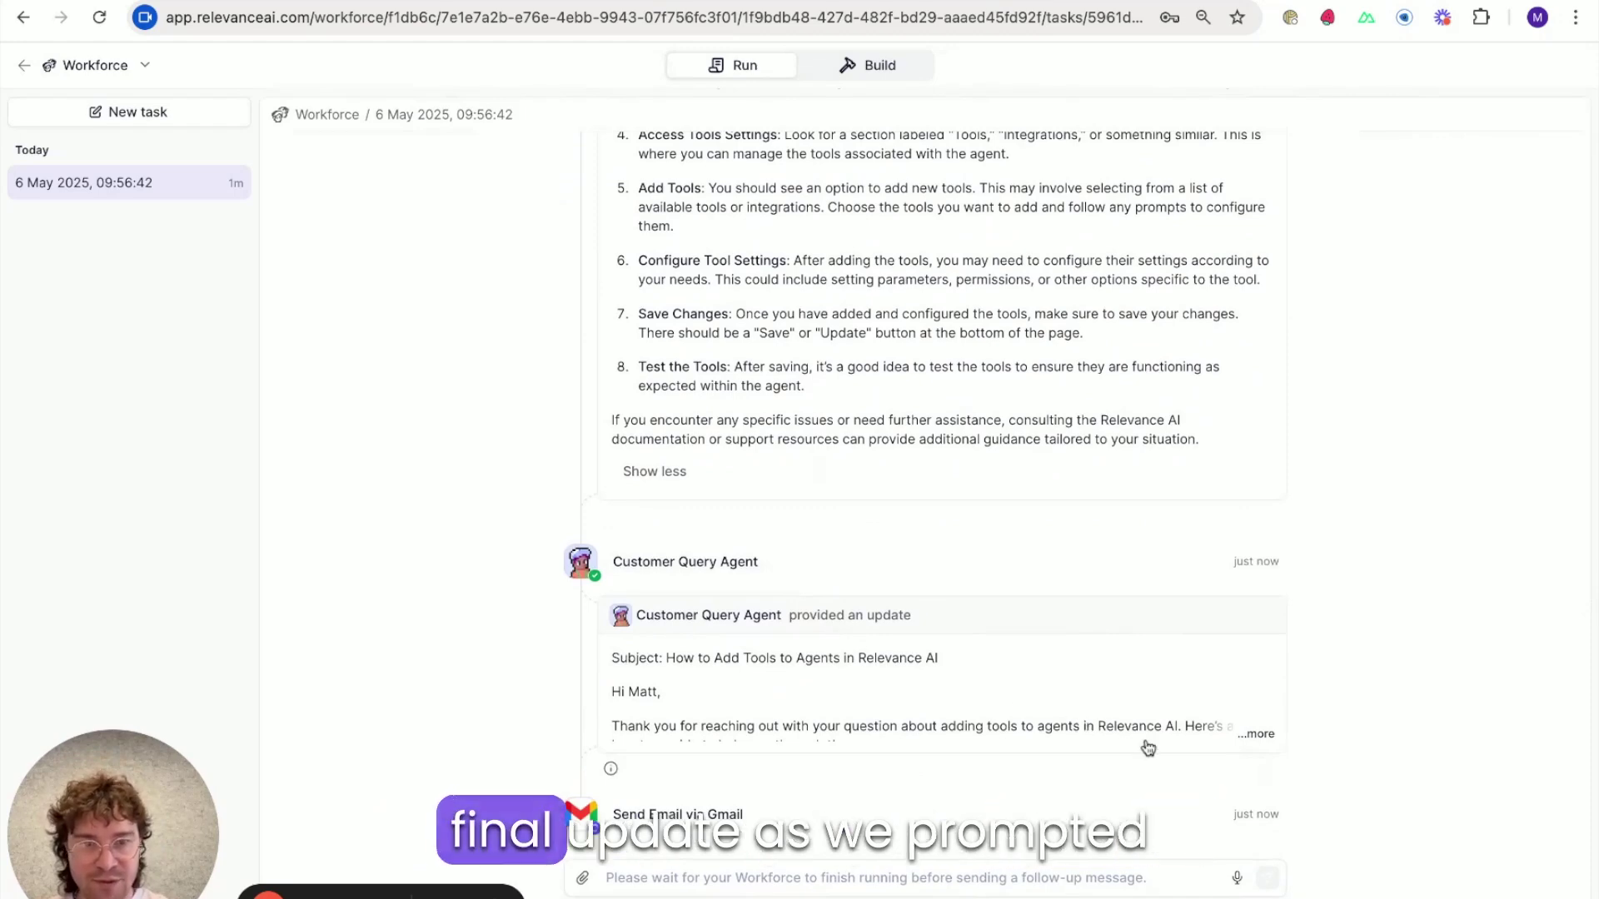
- Expand the drafted email and read the Send Email via Gmail output, 'How to Add Tools to Agents in Relevance AI'
{"action": "left_click", "coordinate": [1146, 738]}
{"action": "scroll", "coordinate": [792, 553], "scroll_direction": "down", "scroll_amount": 3}
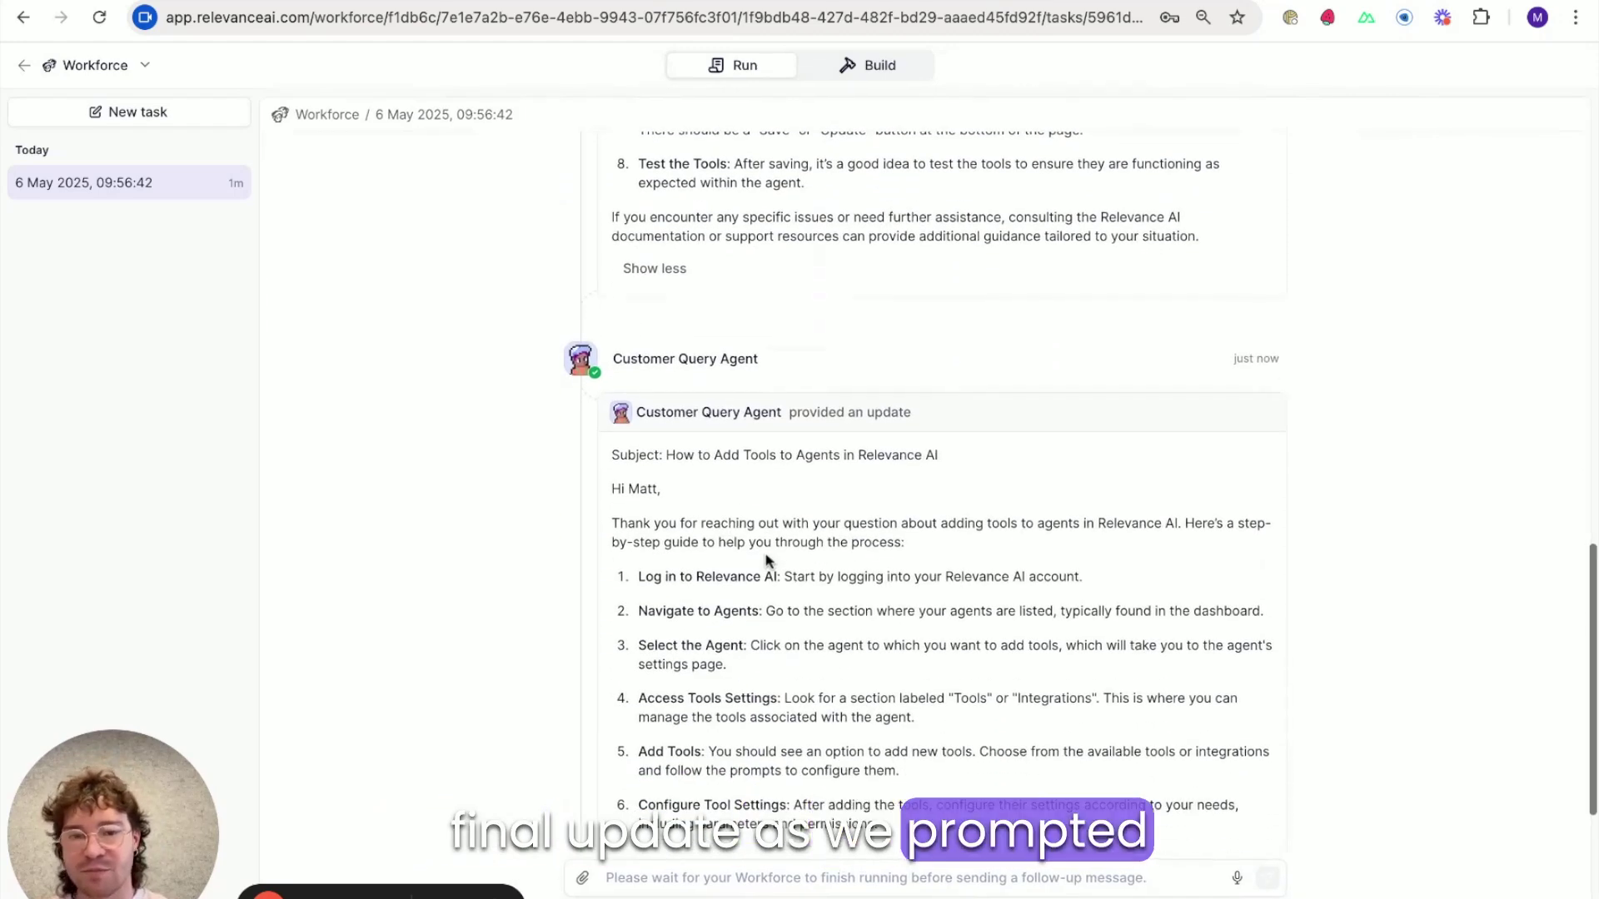
{"action": "scroll", "coordinate": [758, 546], "scroll_direction": "down", "scroll_amount": 1}
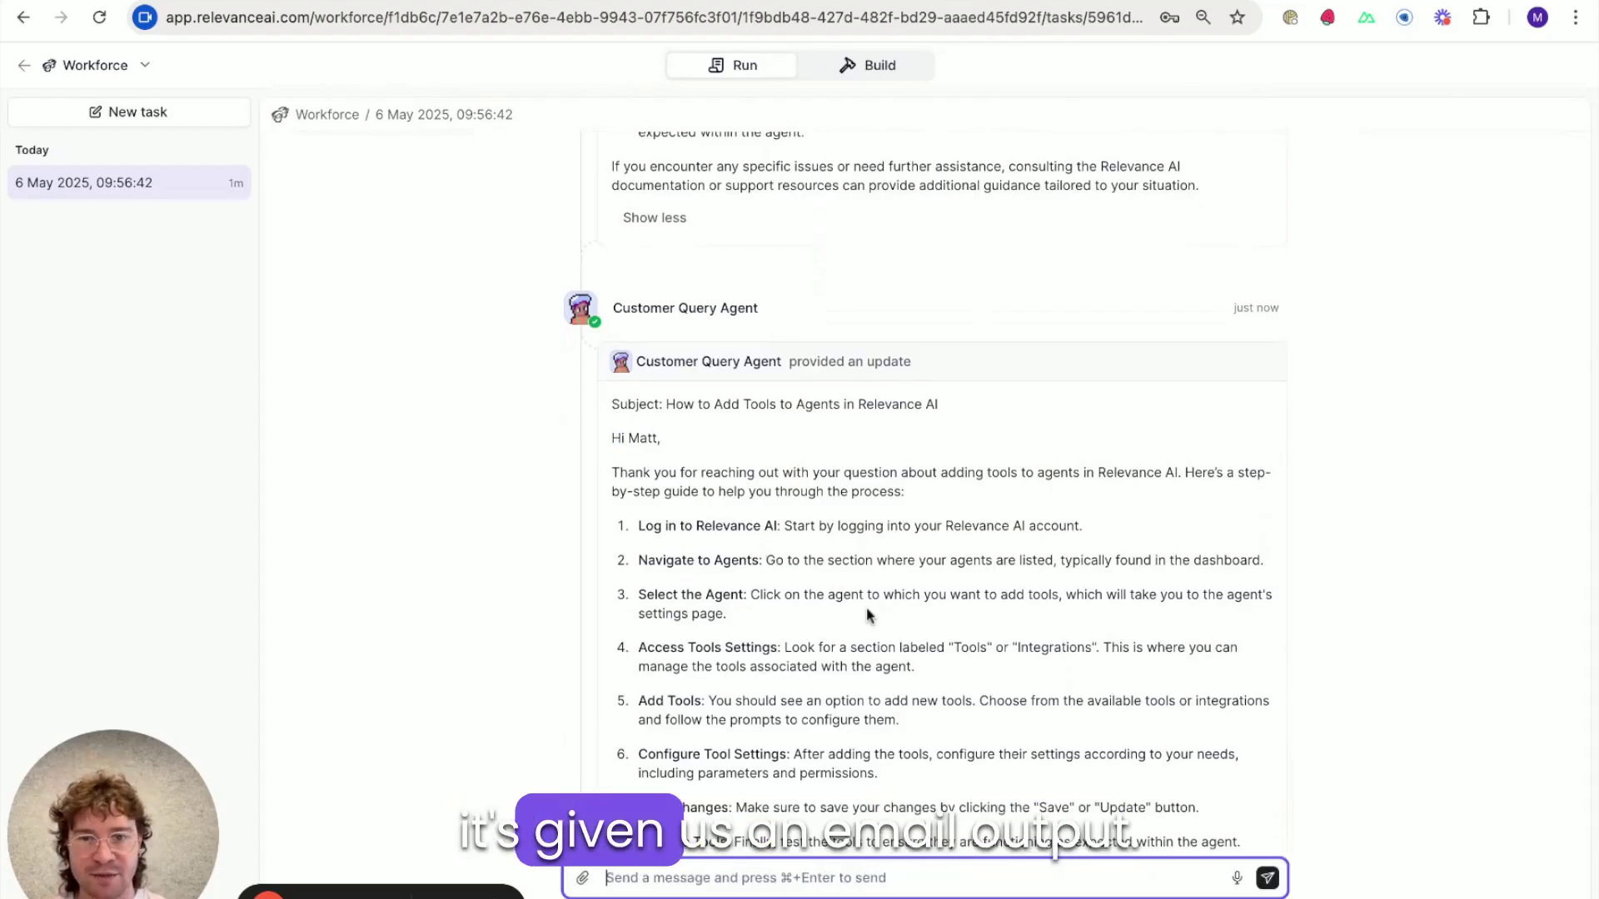
{"action": "scroll", "coordinate": [866, 615], "scroll_direction": "down", "scroll_amount": 1}
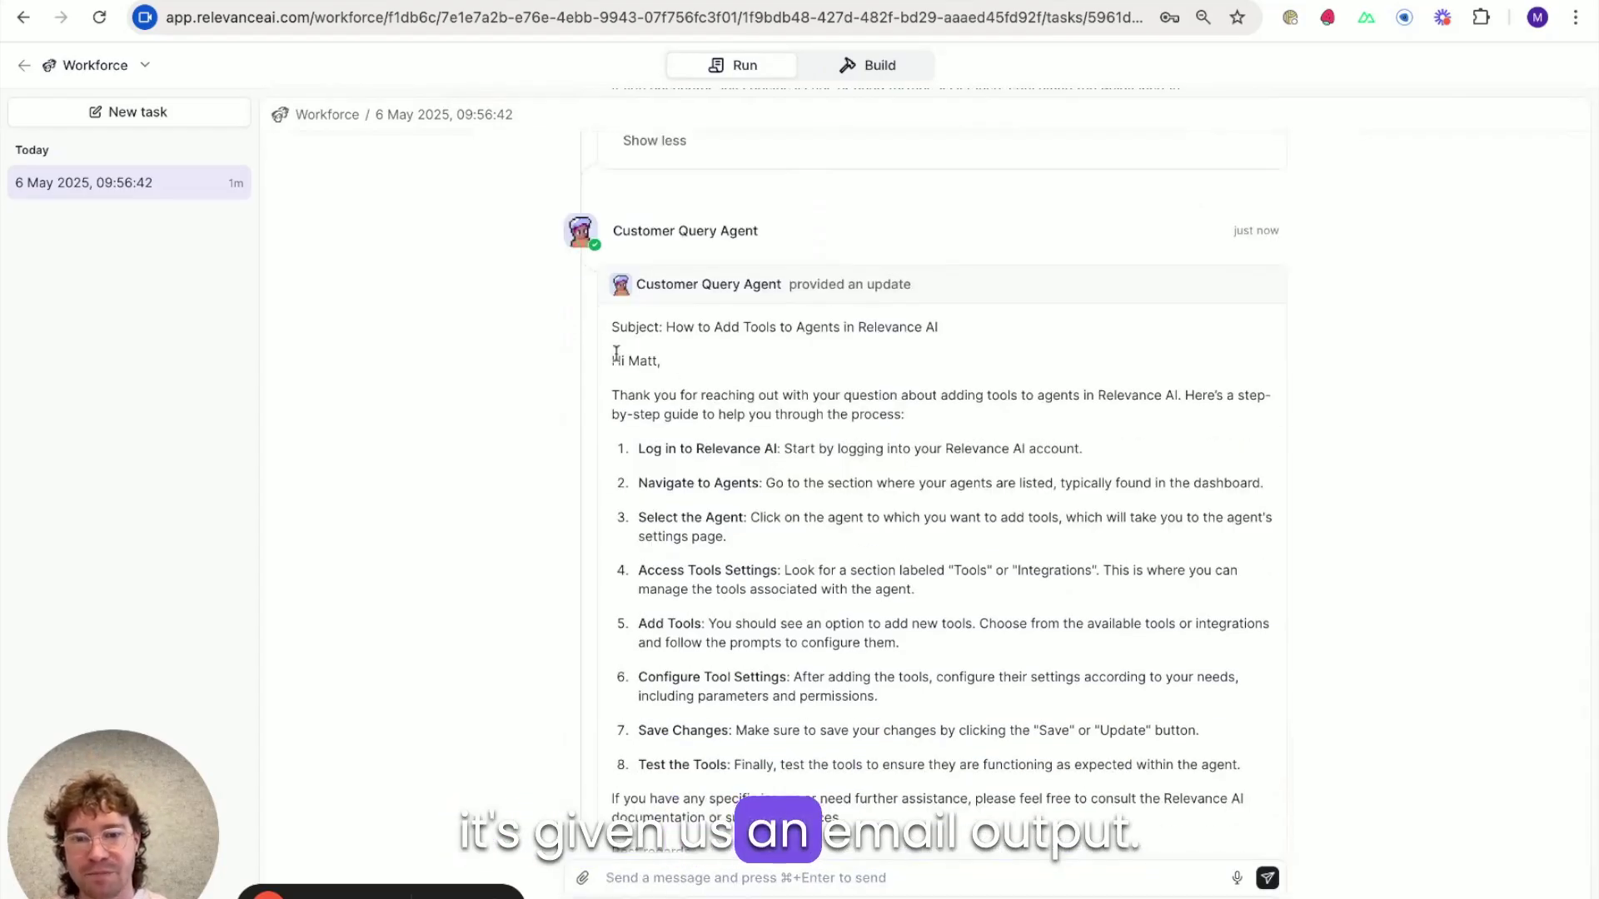
{"action": "scroll", "coordinate": [795, 541], "scroll_direction": "down", "scroll_amount": 4}
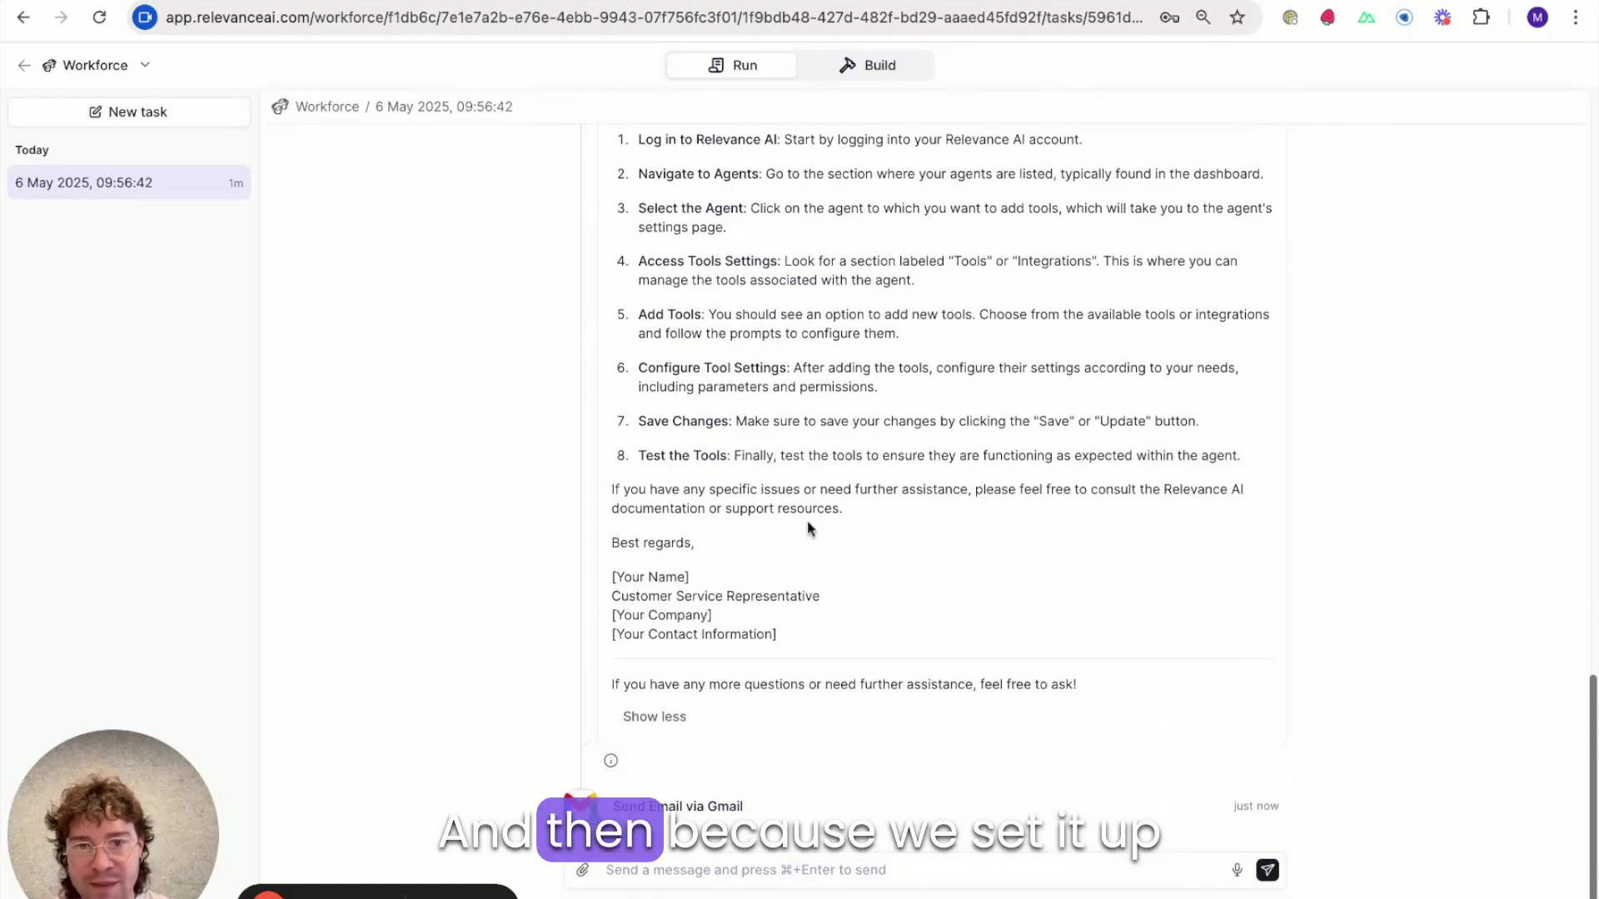
{"action": "scroll", "coordinate": [874, 589], "scroll_direction": "down", "scroll_amount": 8}
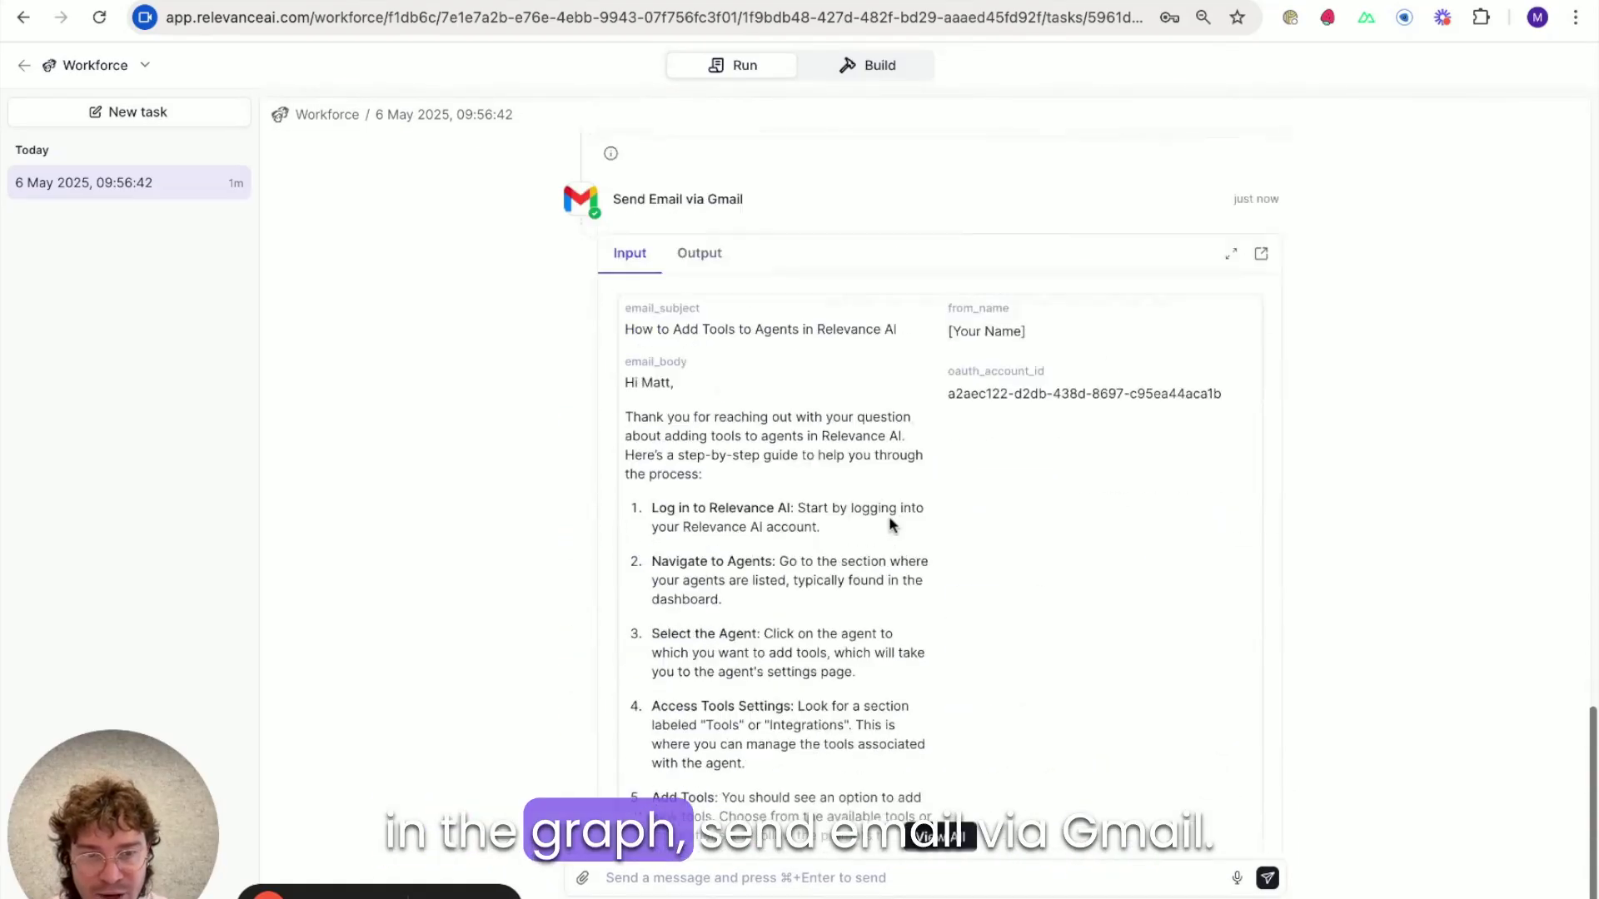
{"action": "scroll", "coordinate": [888, 525], "scroll_direction": "up", "scroll_amount": 1}
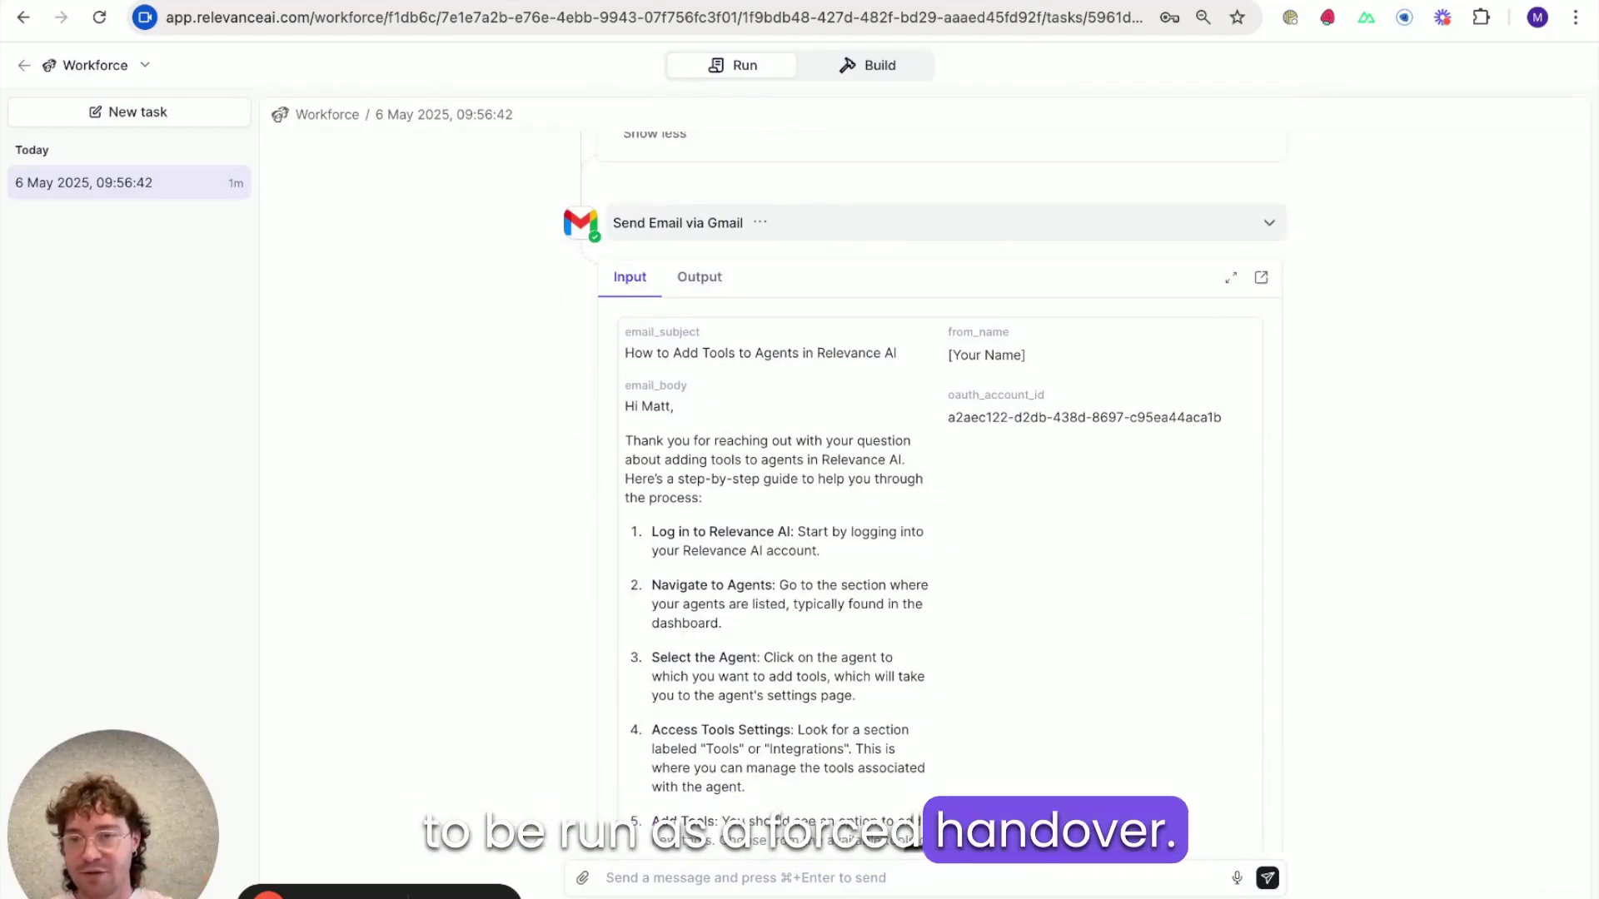
{"action": "scroll", "coordinate": [739, 322], "scroll_direction": "down", "scroll_amount": 1}
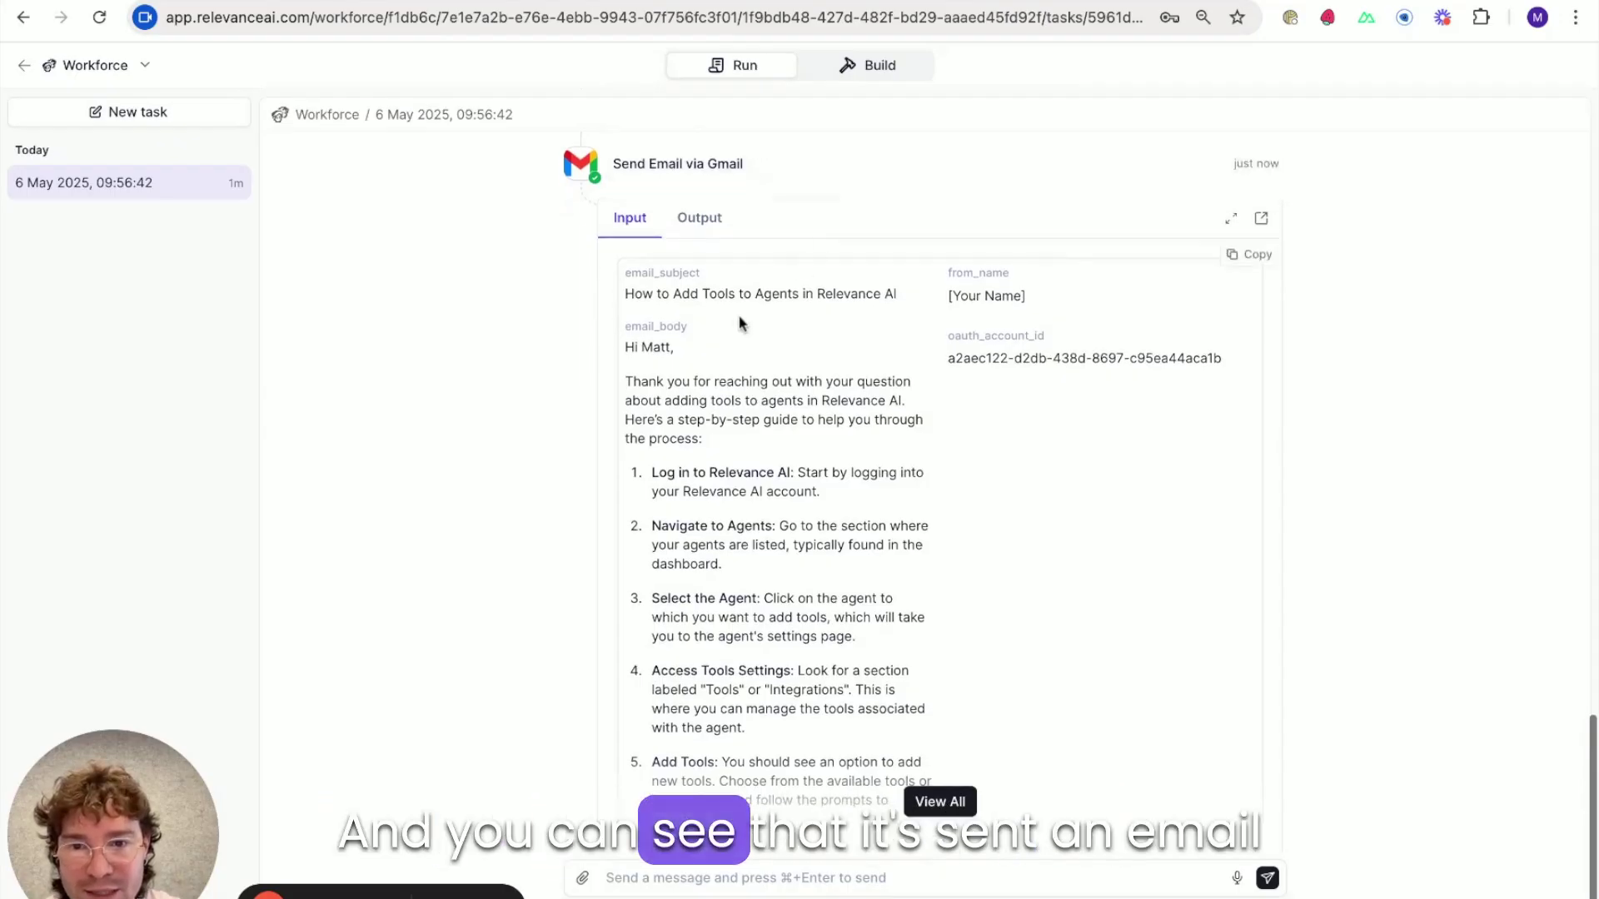
{"action": "scroll", "coordinate": [718, 335], "scroll_direction": "up", "scroll_amount": 1}
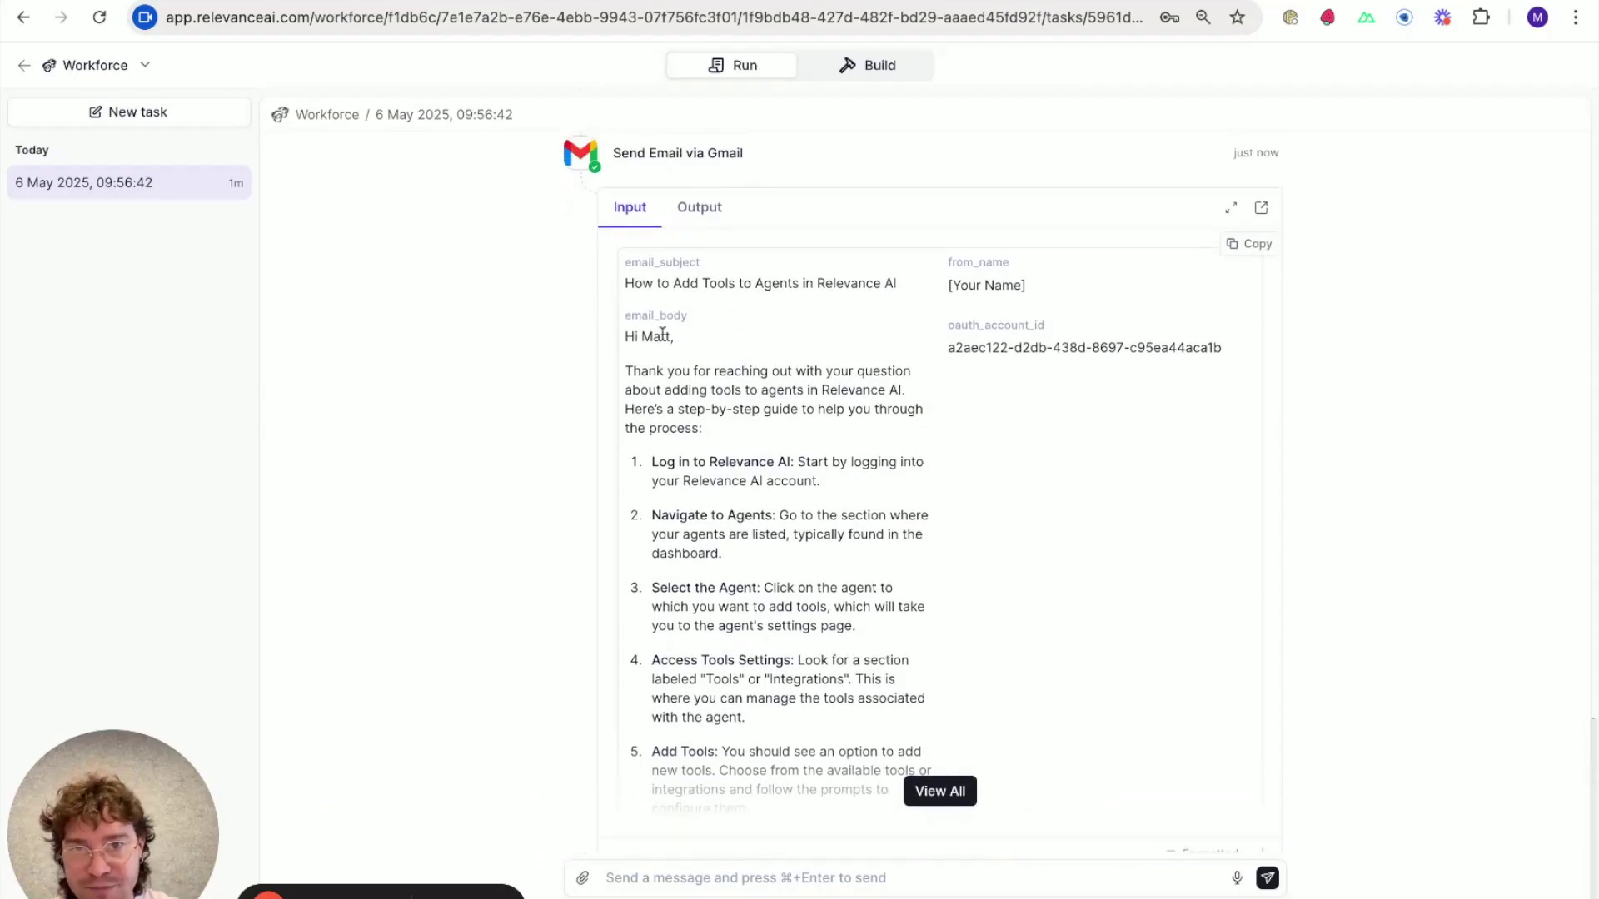
{"action": "left_click_drag", "start_coordinate": [661, 337], "coordinate": [794, 477]}
{"action": "left_click", "coordinate": [793, 476]}
{"action": "scroll", "coordinate": [797, 379], "scroll_direction": "up", "scroll_amount": 3}
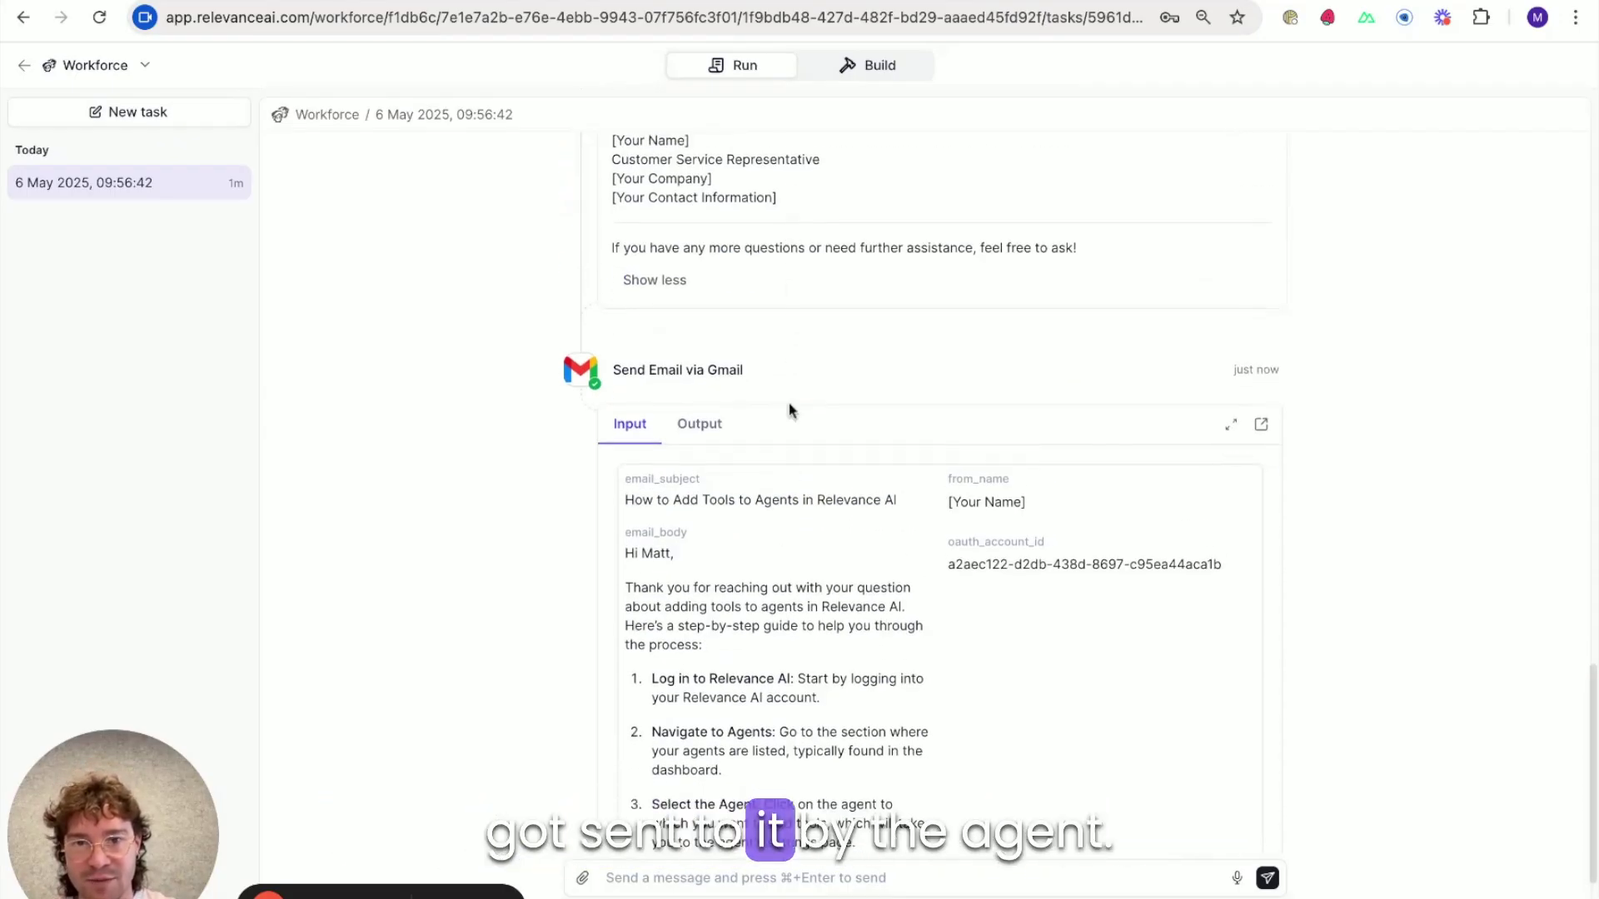
{"action": "scroll", "coordinate": [787, 403], "scroll_direction": "down", "scroll_amount": 3}
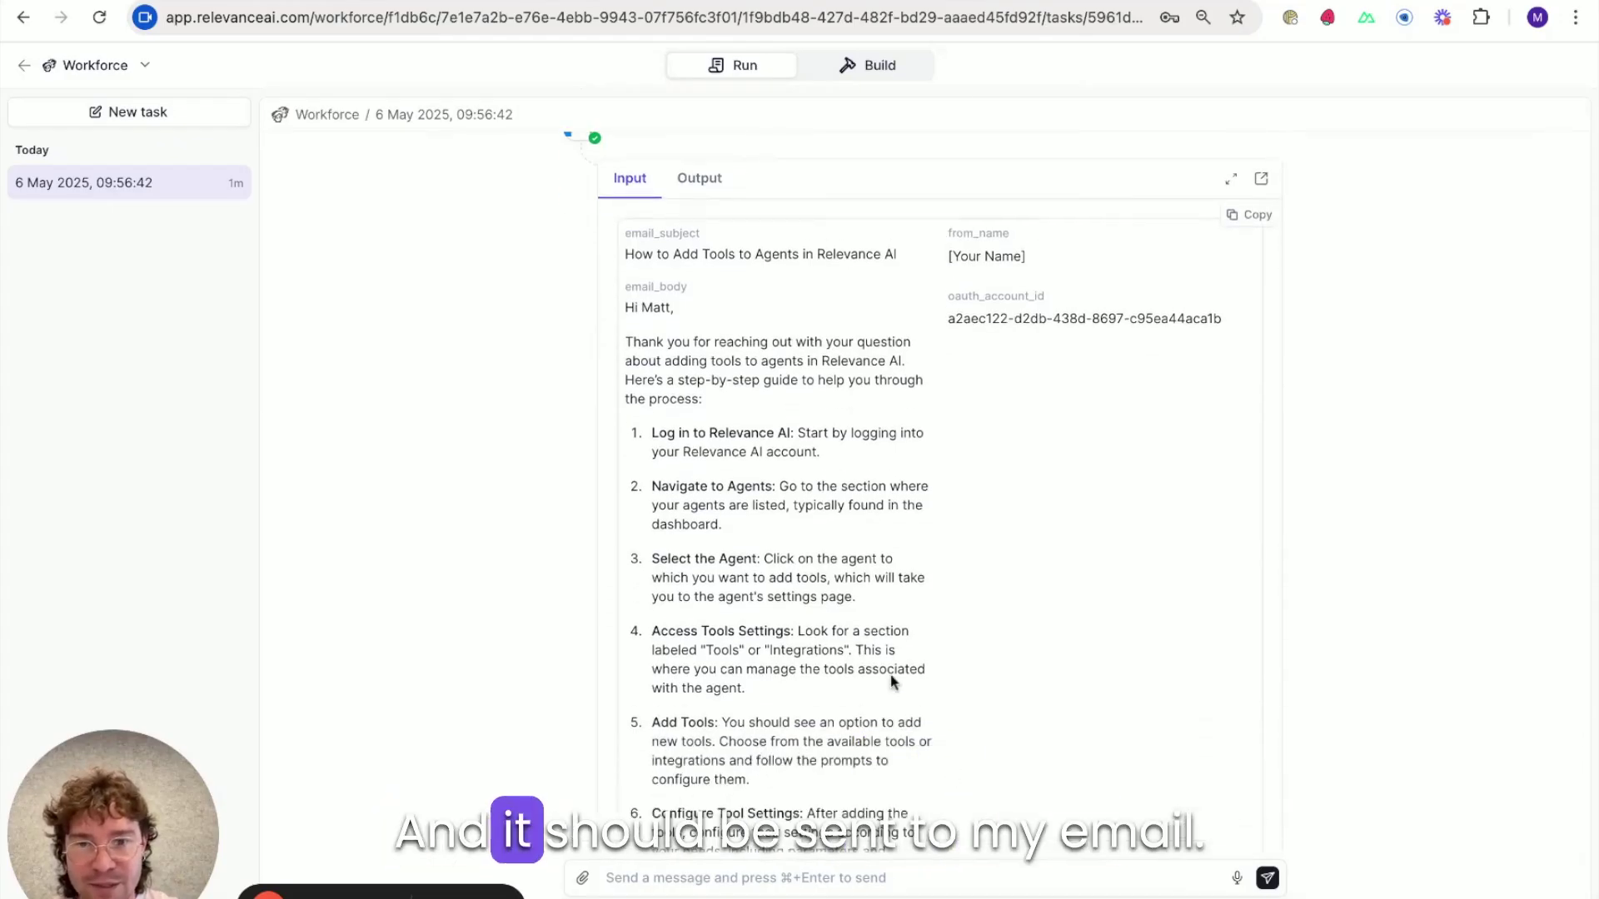
{"action": "scroll", "coordinate": [850, 624], "scroll_direction": "down", "scroll_amount": 7}
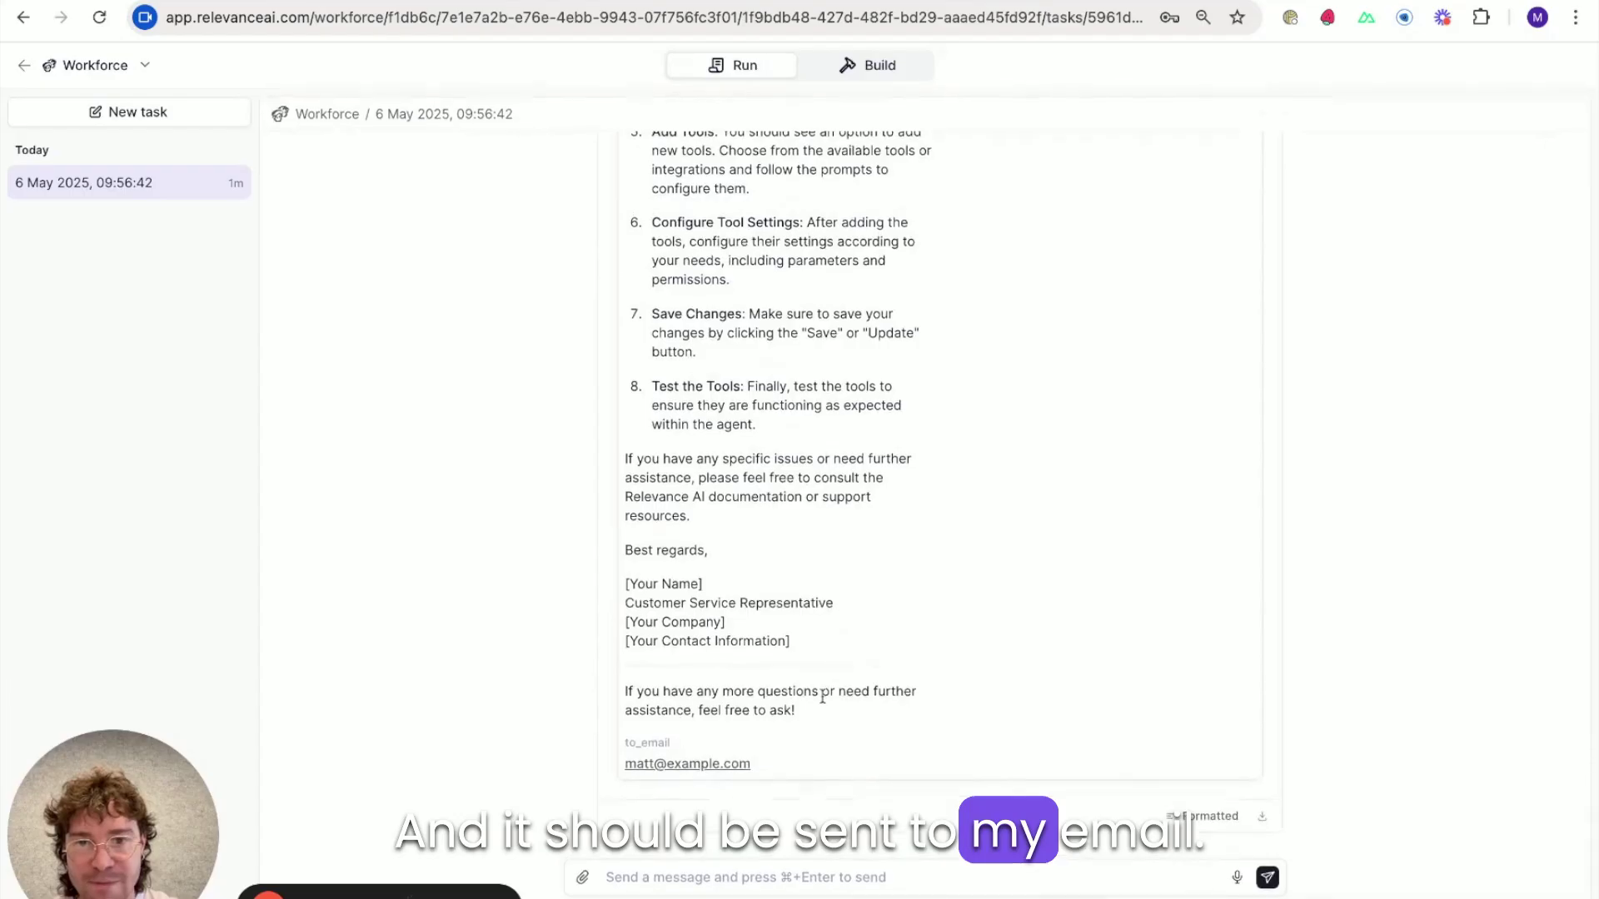
{"action": "scroll", "coordinate": [823, 697], "scroll_direction": "up", "scroll_amount": 8}
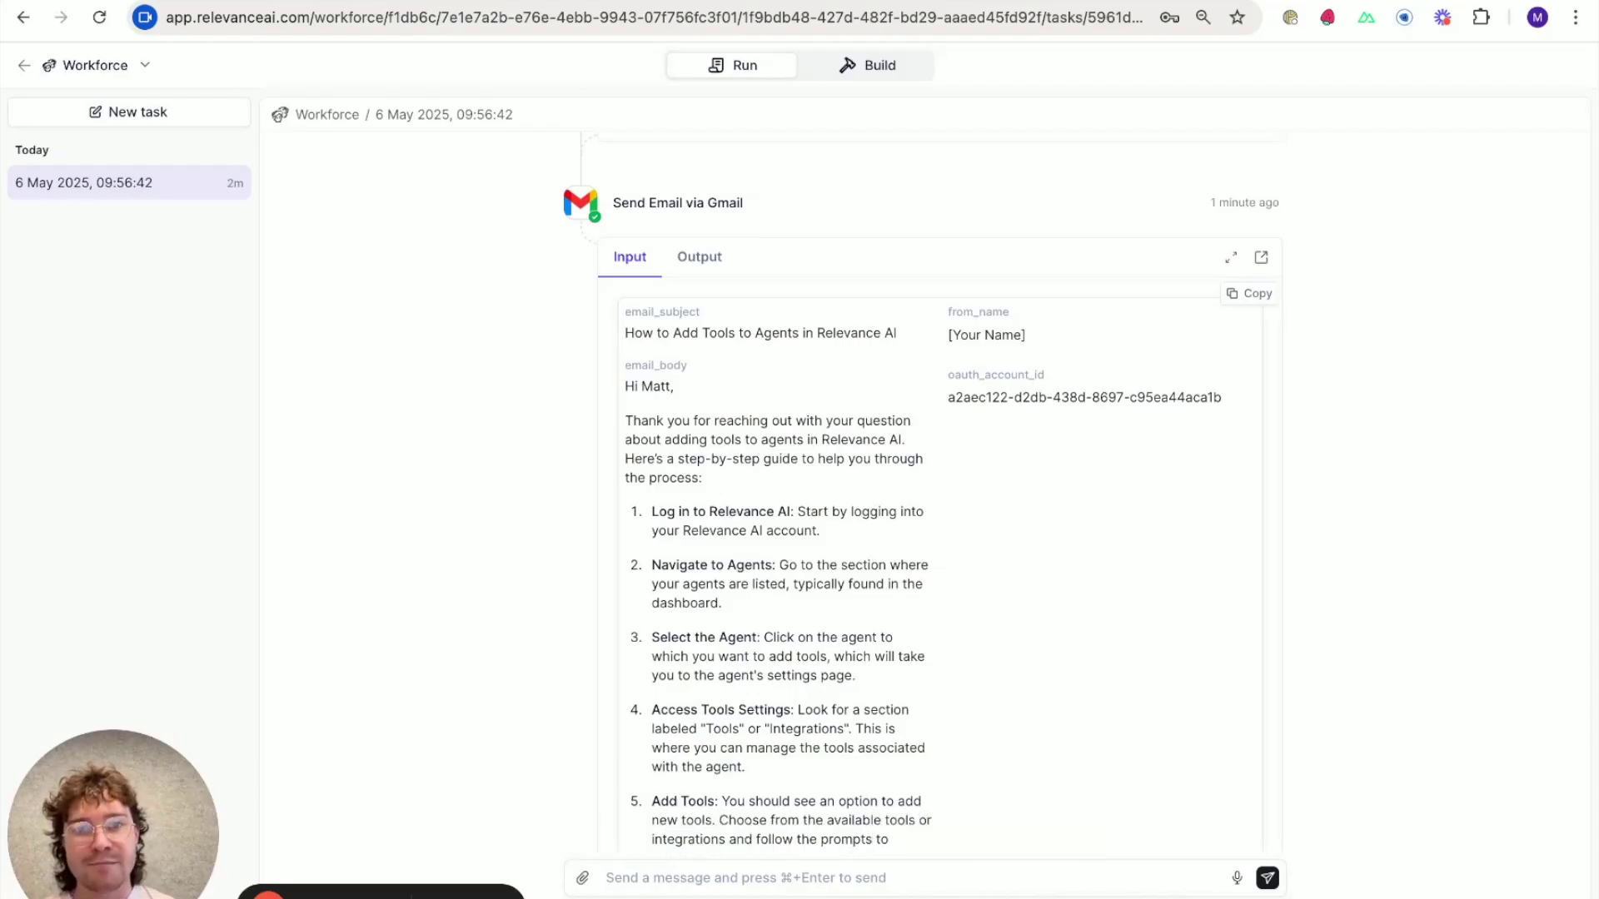
- Bring up the Support Workforce agent graph, with Sunny the Support Agent feeding four agents
{"action": "key", "text": "super+Left"}
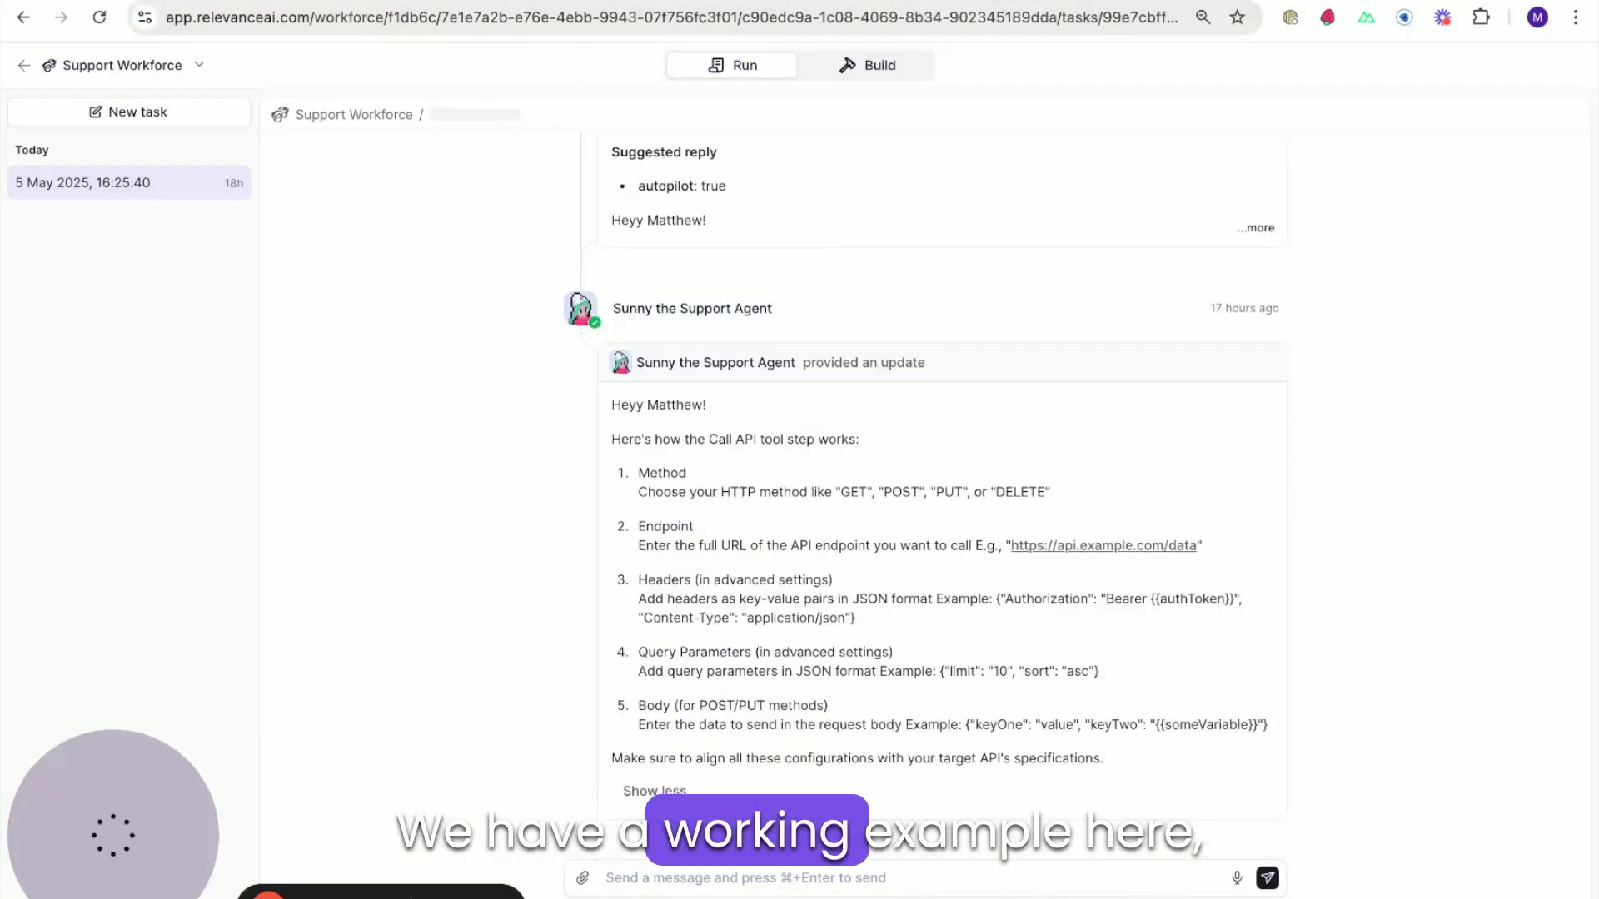
{"action": "left_click", "coordinate": [898, 75]}
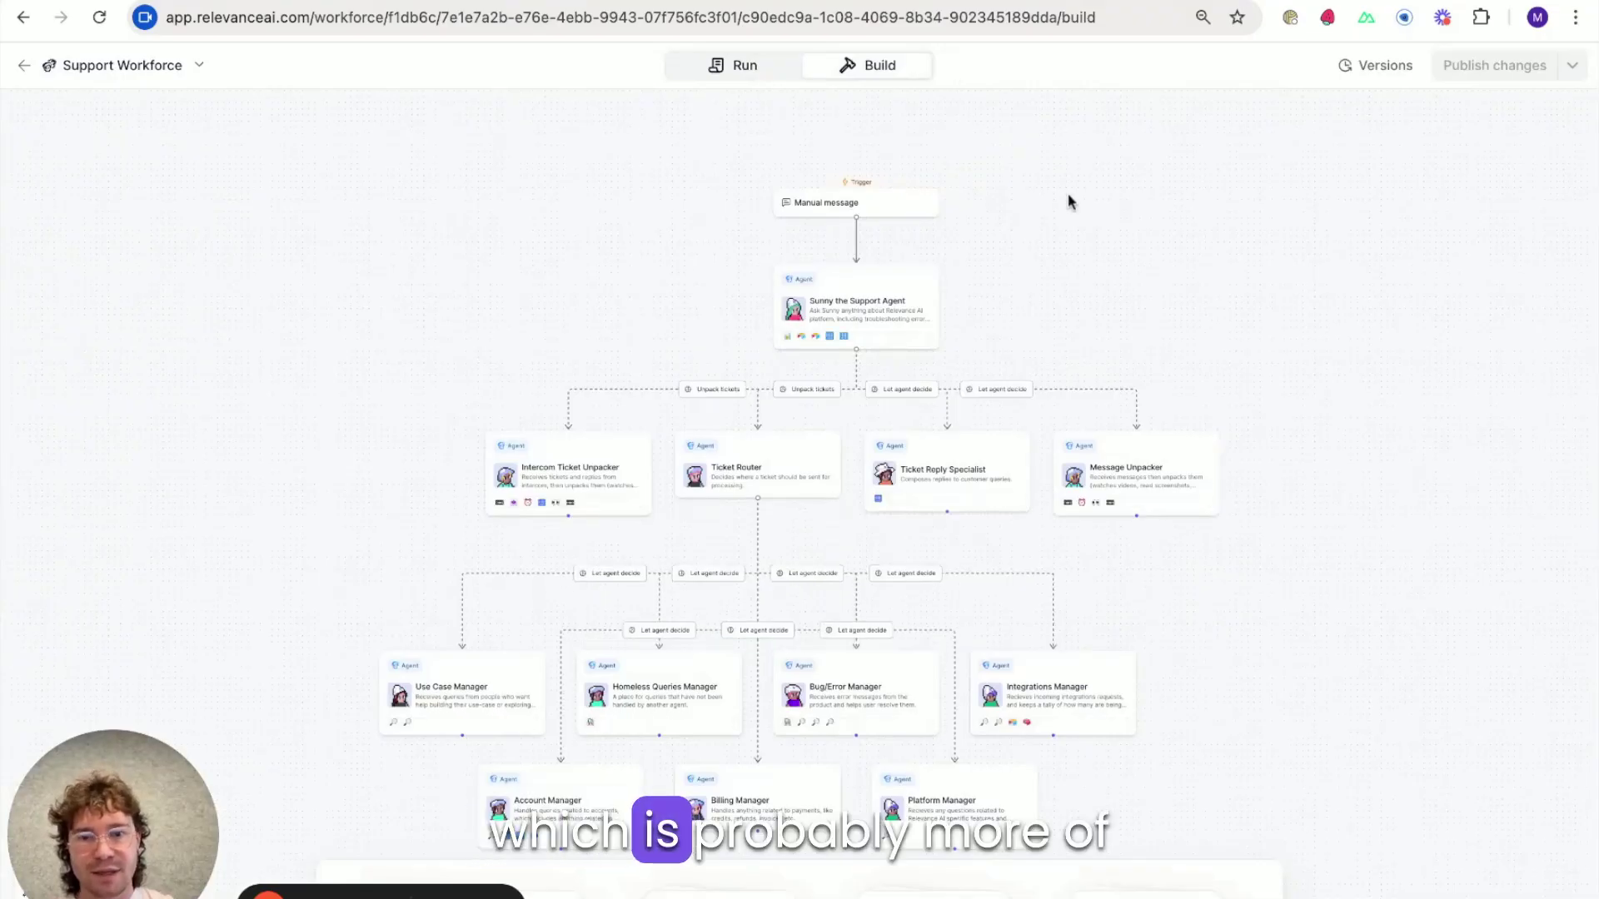
{"action": "scroll", "coordinate": [1082, 241], "scroll_direction": "down", "scroll_amount": 1}
{"action": "scroll", "coordinate": [1083, 242], "scroll_direction": "left", "scroll_amount": 1}
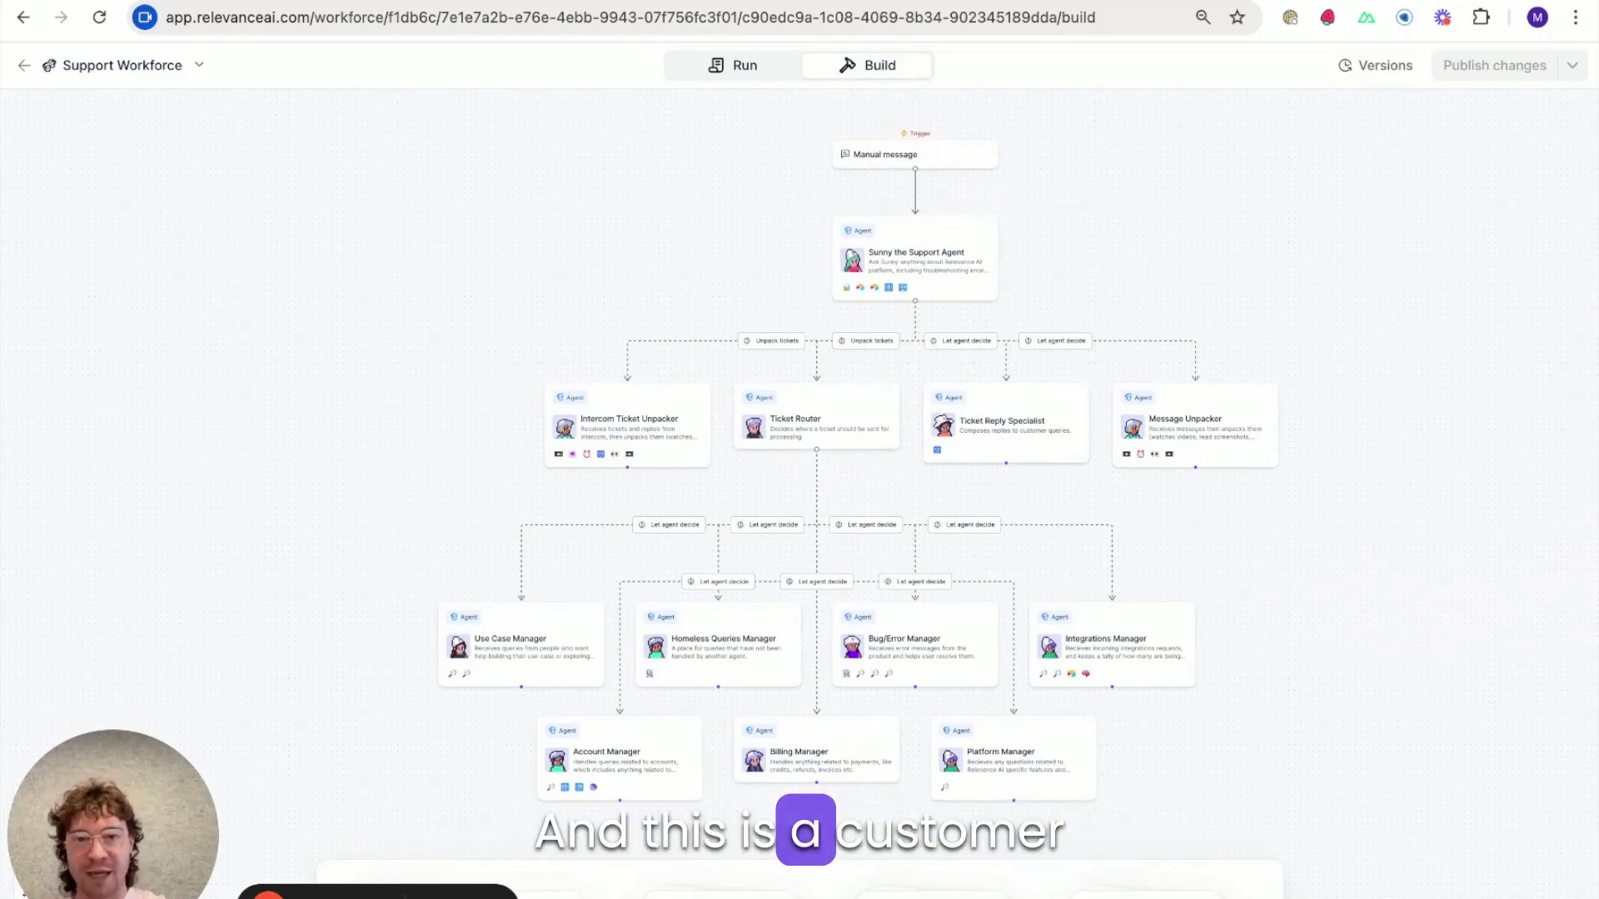
{"action": "scroll", "coordinate": [848, 500], "scroll_direction": "right", "scroll_amount": 3}
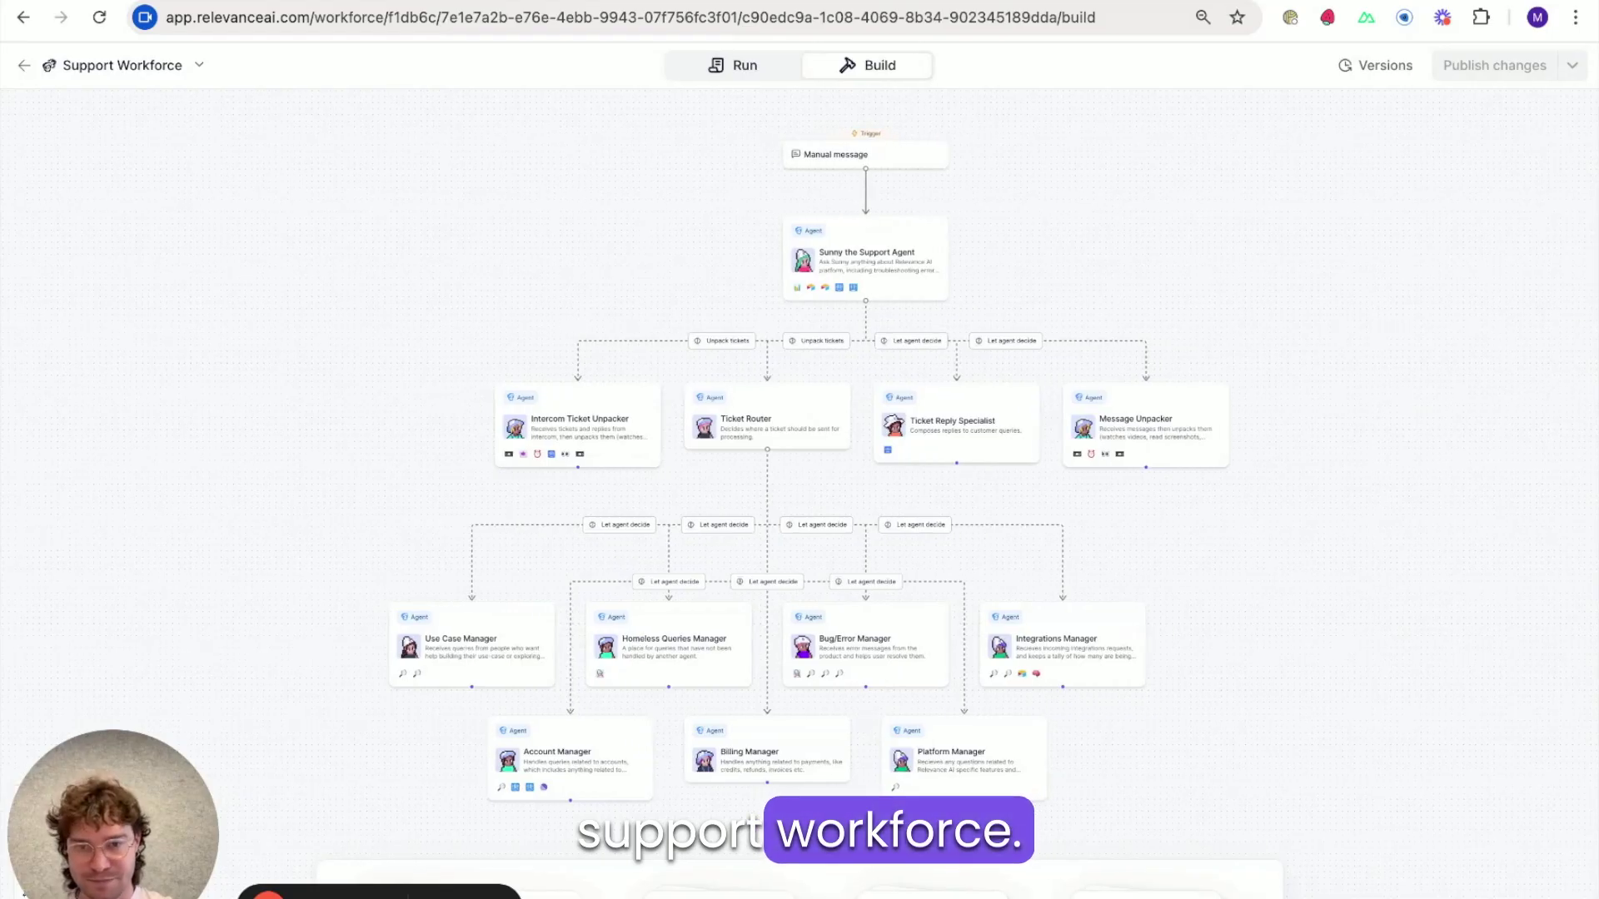
{"action": "scroll", "coordinate": [1050, 276], "scroll_direction": "up", "scroll_amount": 3}
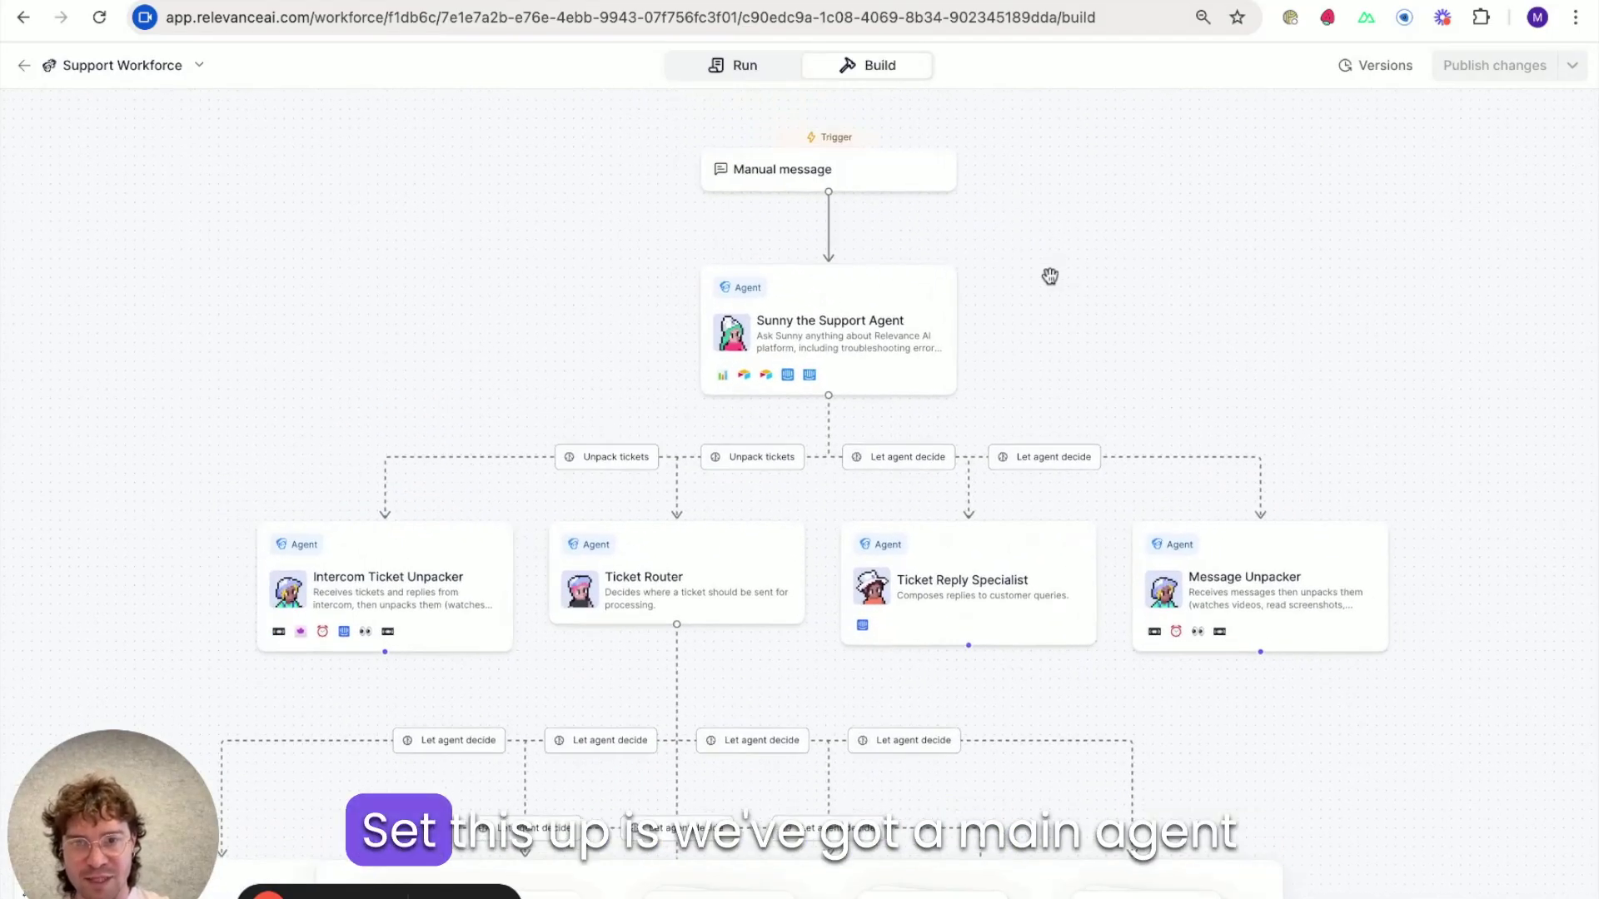
{"action": "scroll", "coordinate": [922, 360], "scroll_direction": "up", "scroll_amount": 2}
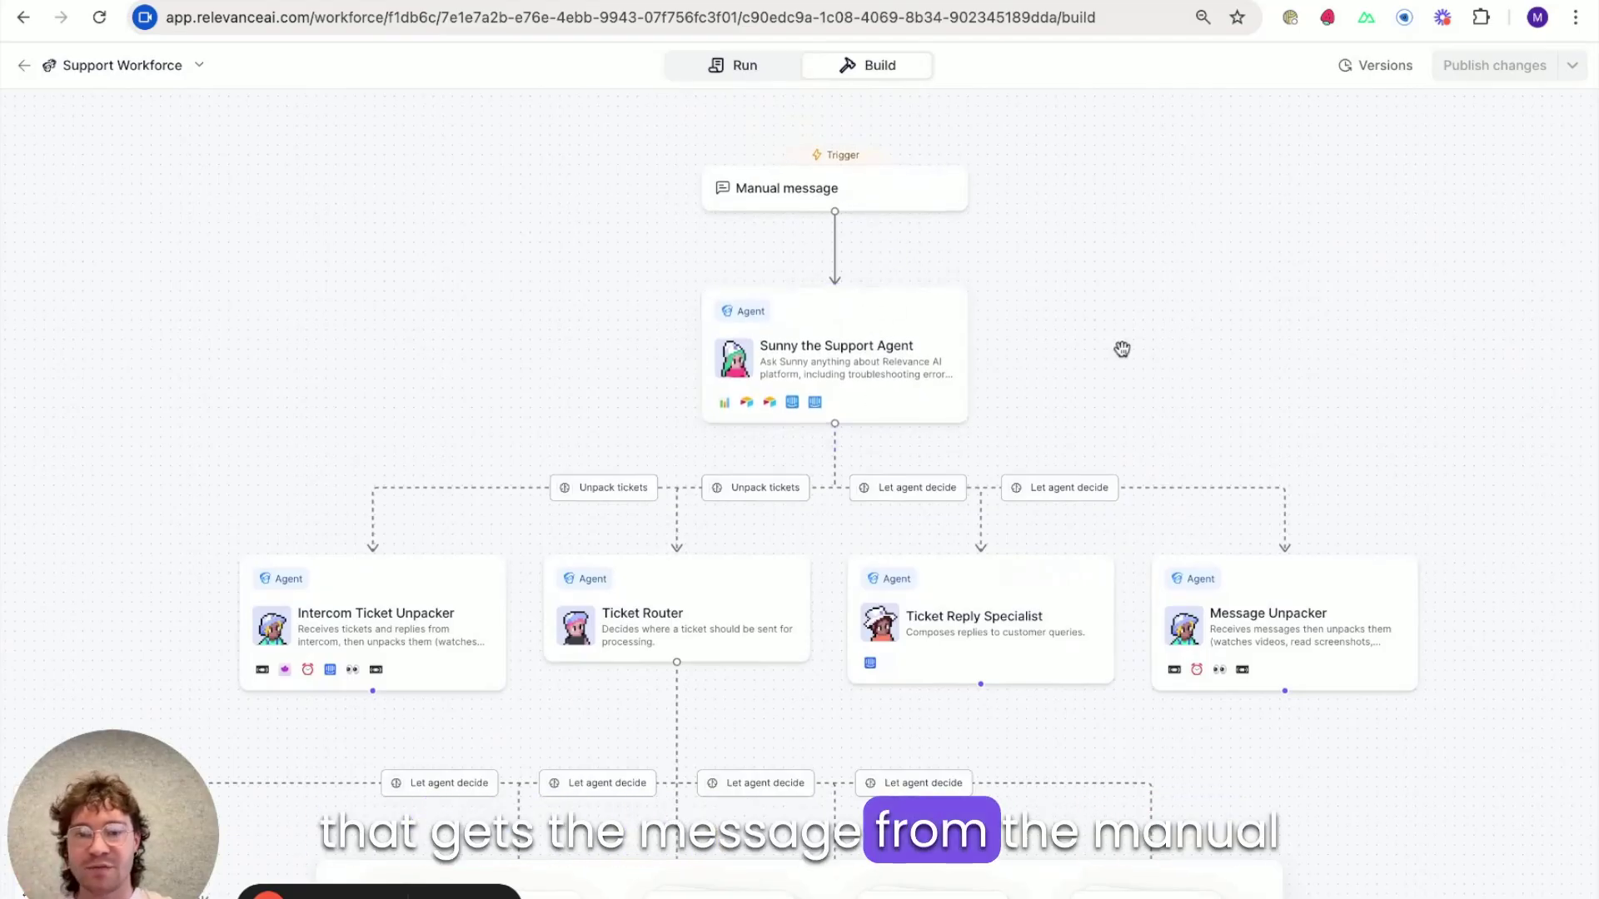
- Pan the canvas to the Manual message trigger and Ticket Router's managers, then open Sunny's prompt
{"action": "scroll", "coordinate": [1122, 349], "scroll_direction": "left", "scroll_amount": 1}
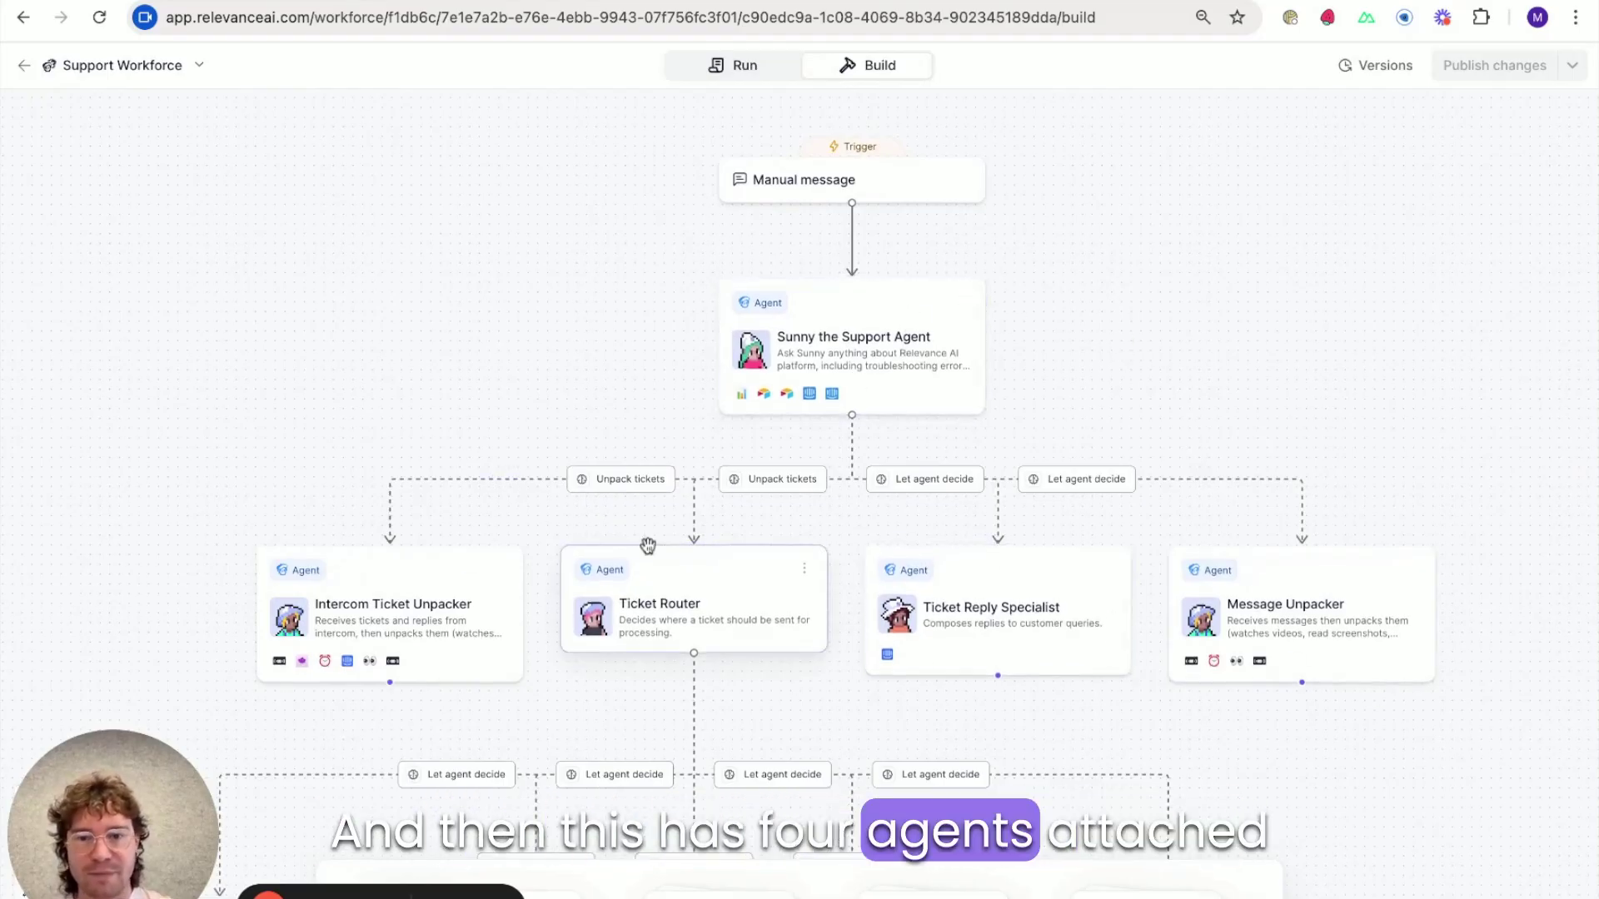
{"action": "scroll", "coordinate": [1234, 363], "scroll_direction": "down", "scroll_amount": 1}
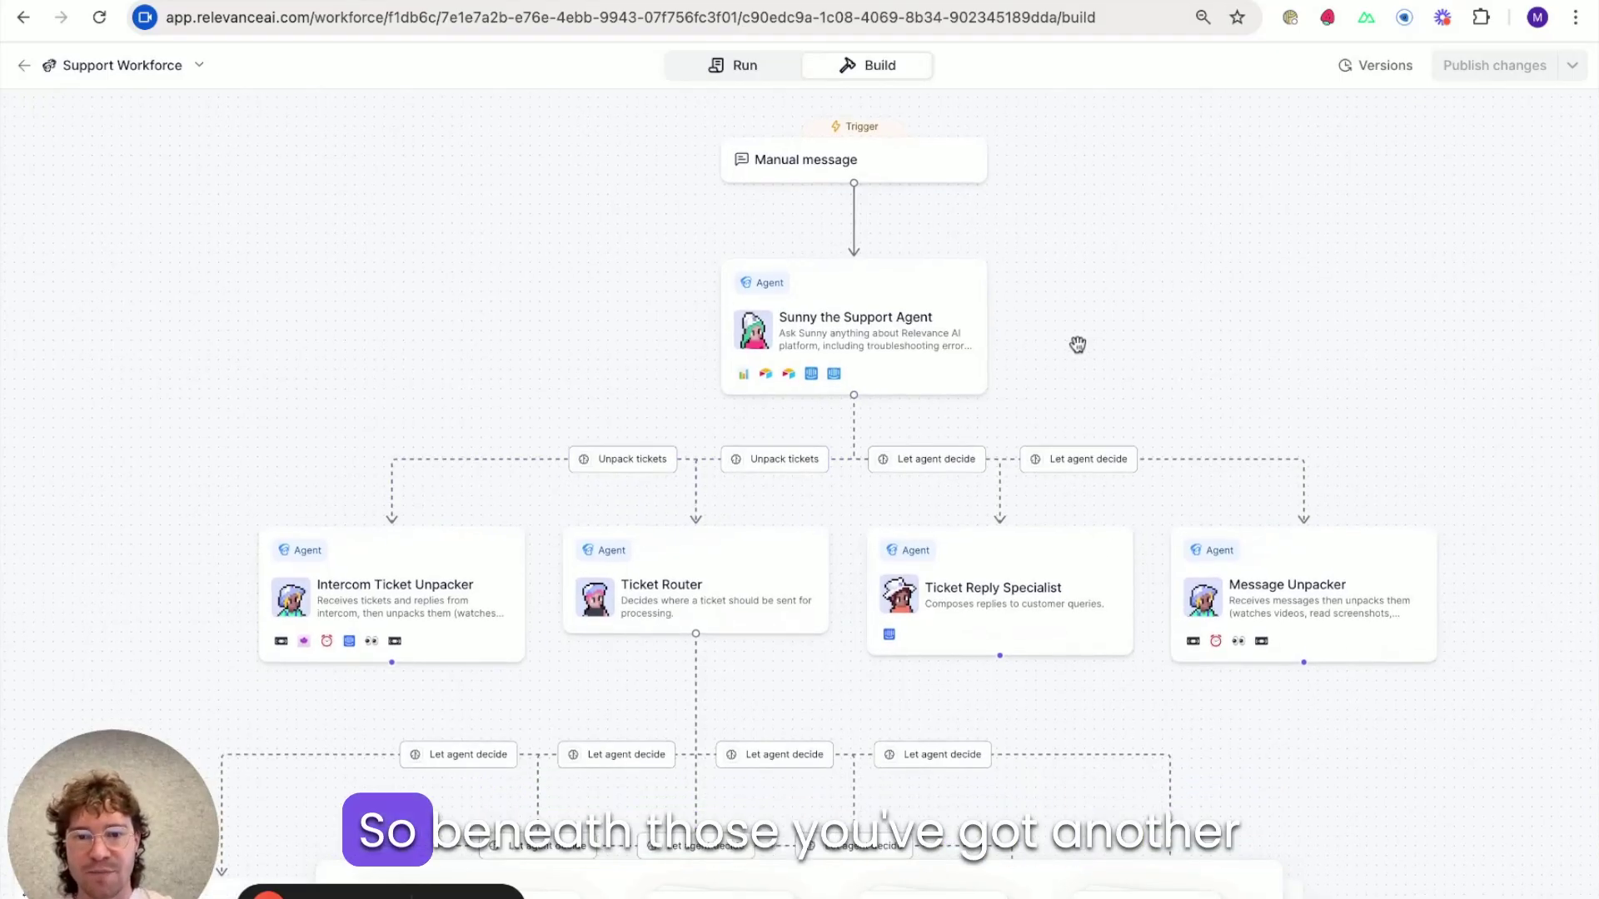
{"action": "scroll", "coordinate": [1296, 382], "scroll_direction": "down", "scroll_amount": 6}
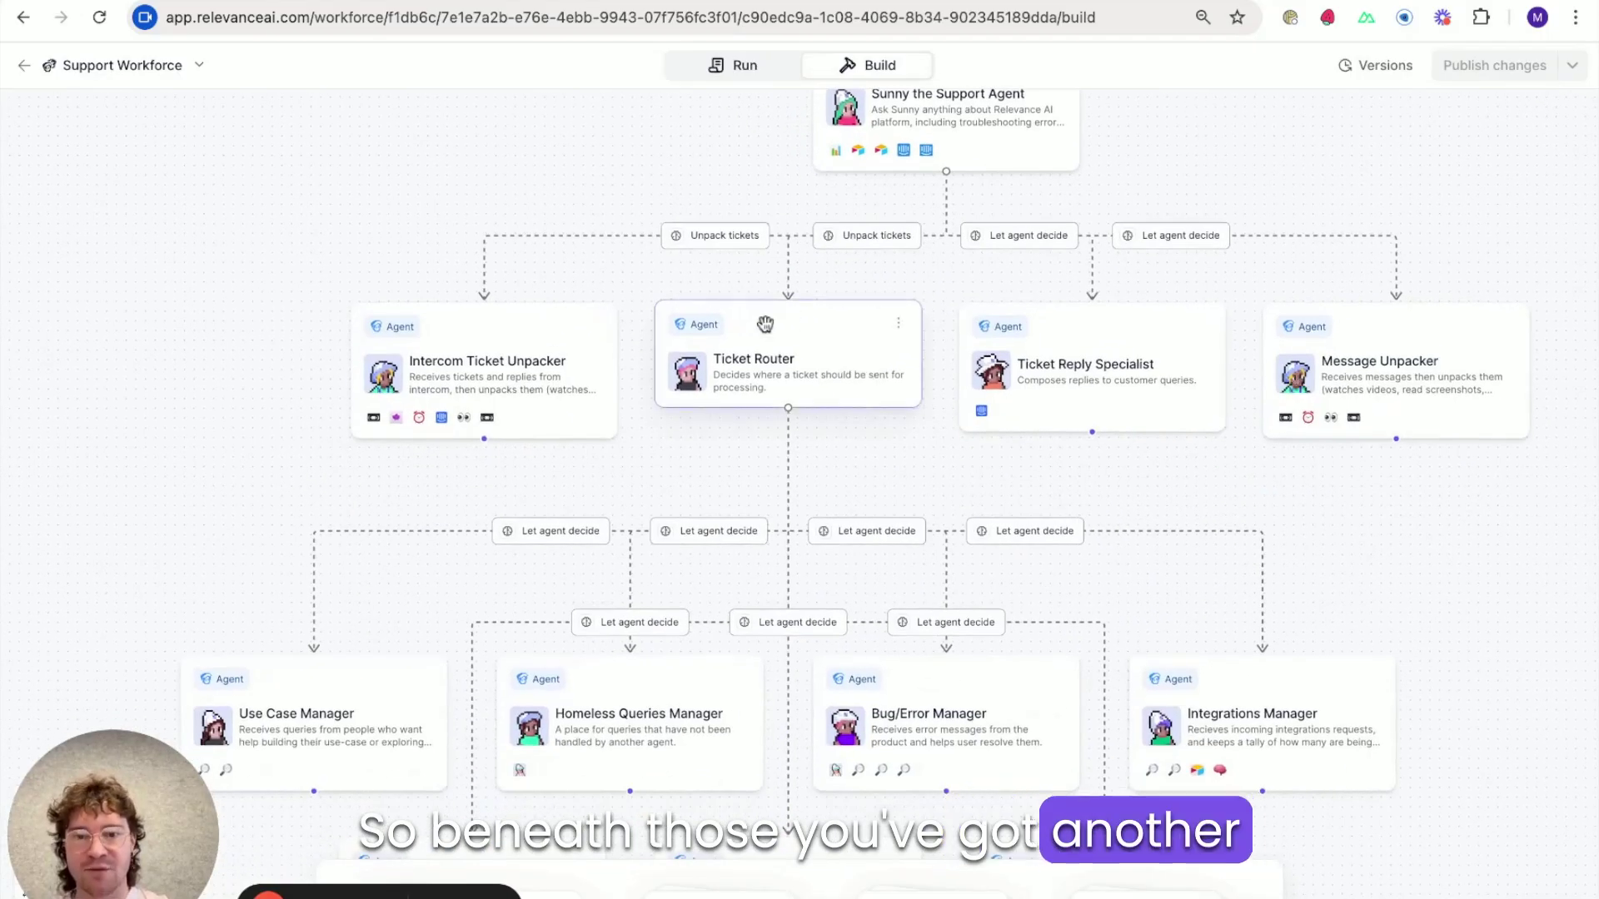
{"action": "scroll", "coordinate": [891, 437], "scroll_direction": "down", "scroll_amount": 2}
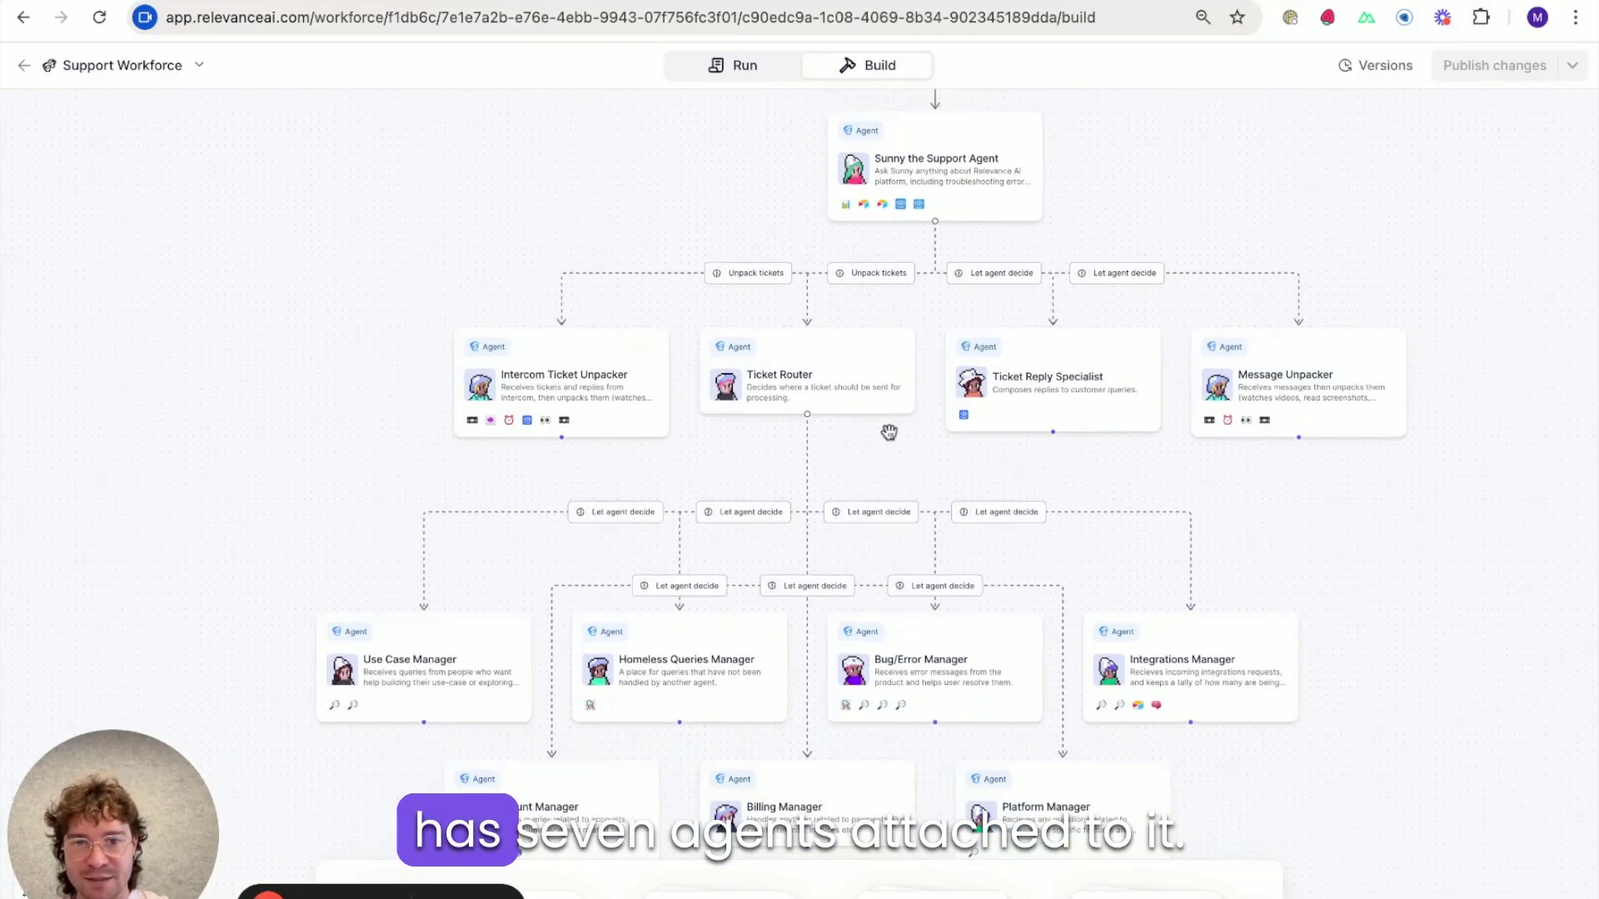
{"action": "scroll", "coordinate": [903, 442], "scroll_direction": "down", "scroll_amount": 3}
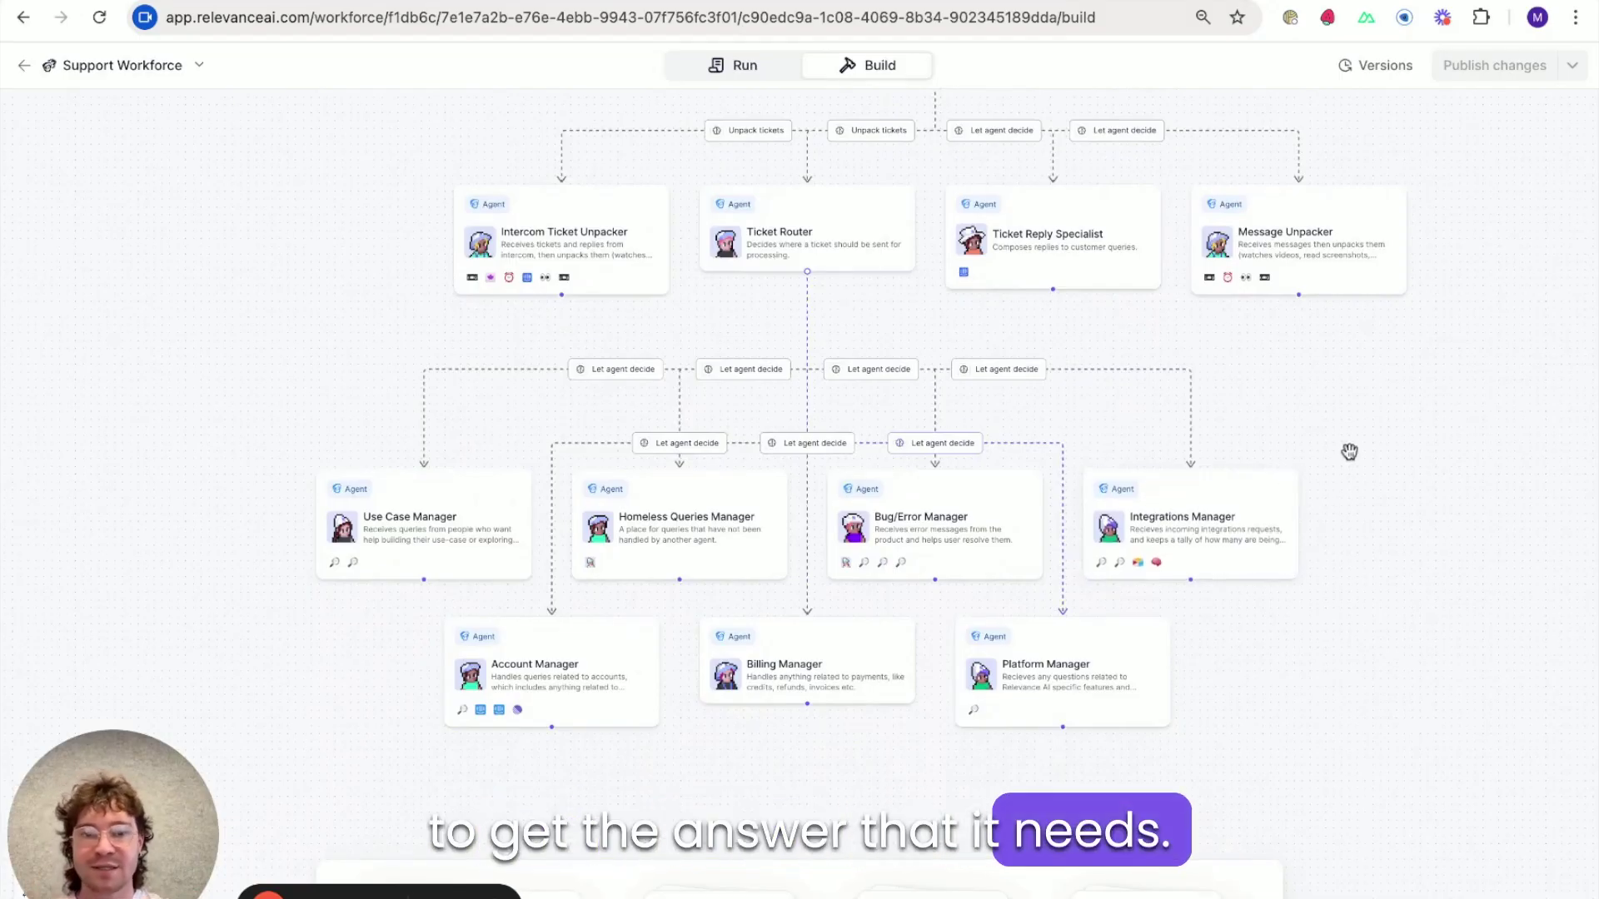
{"action": "scroll", "coordinate": [1166, 516], "scroll_direction": "up", "scroll_amount": 2}
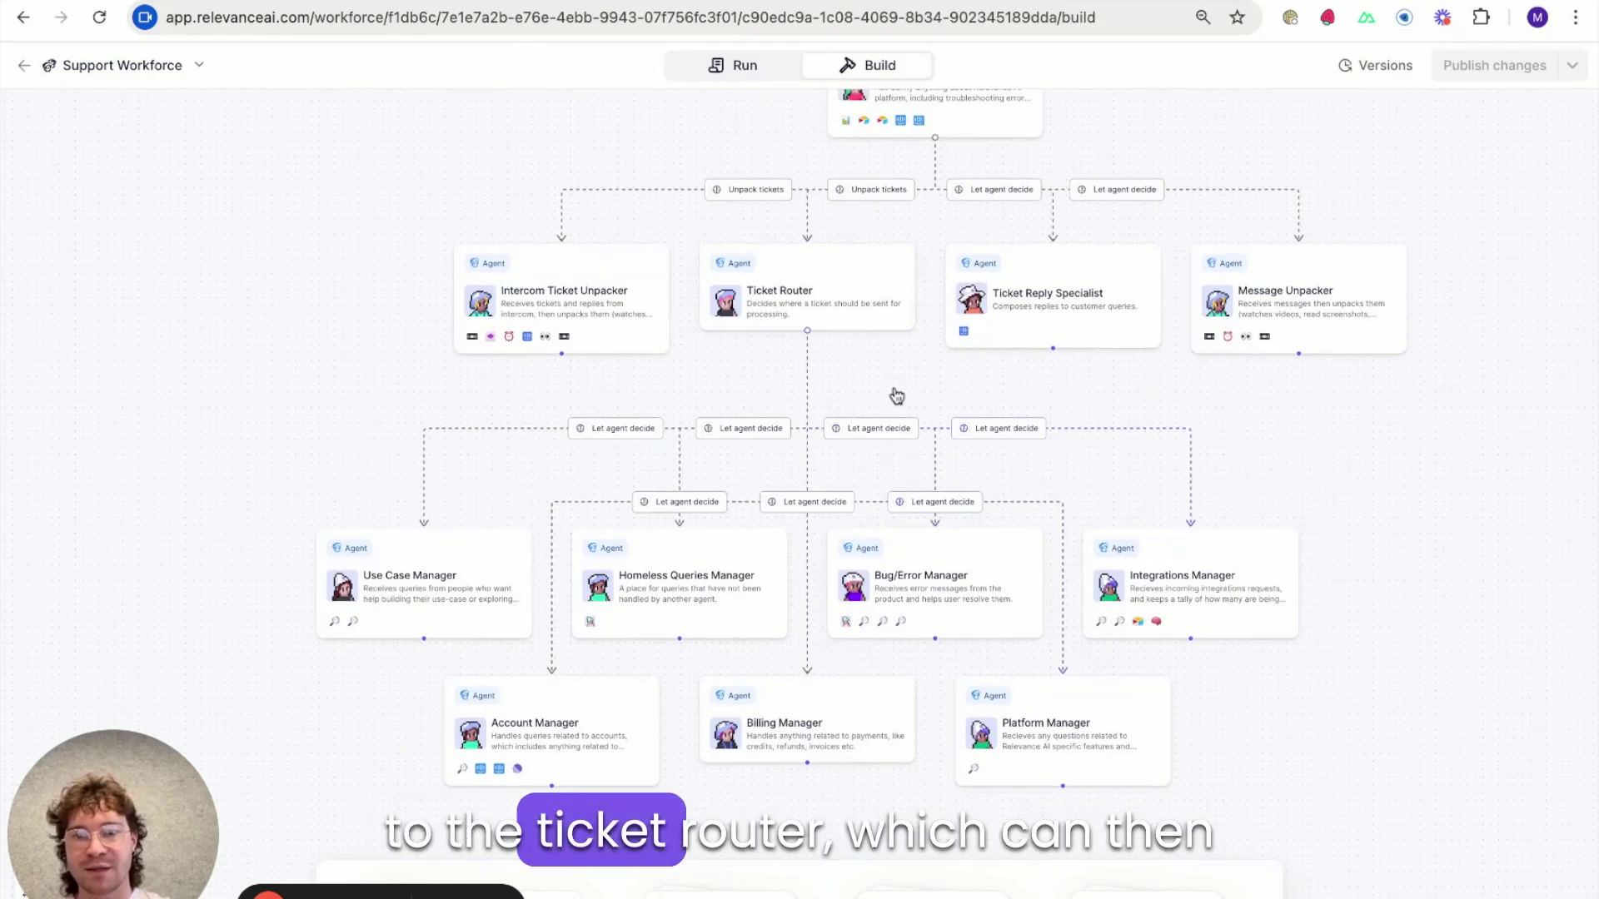
{"action": "scroll", "coordinate": [1218, 295], "scroll_direction": "up", "scroll_amount": 4}
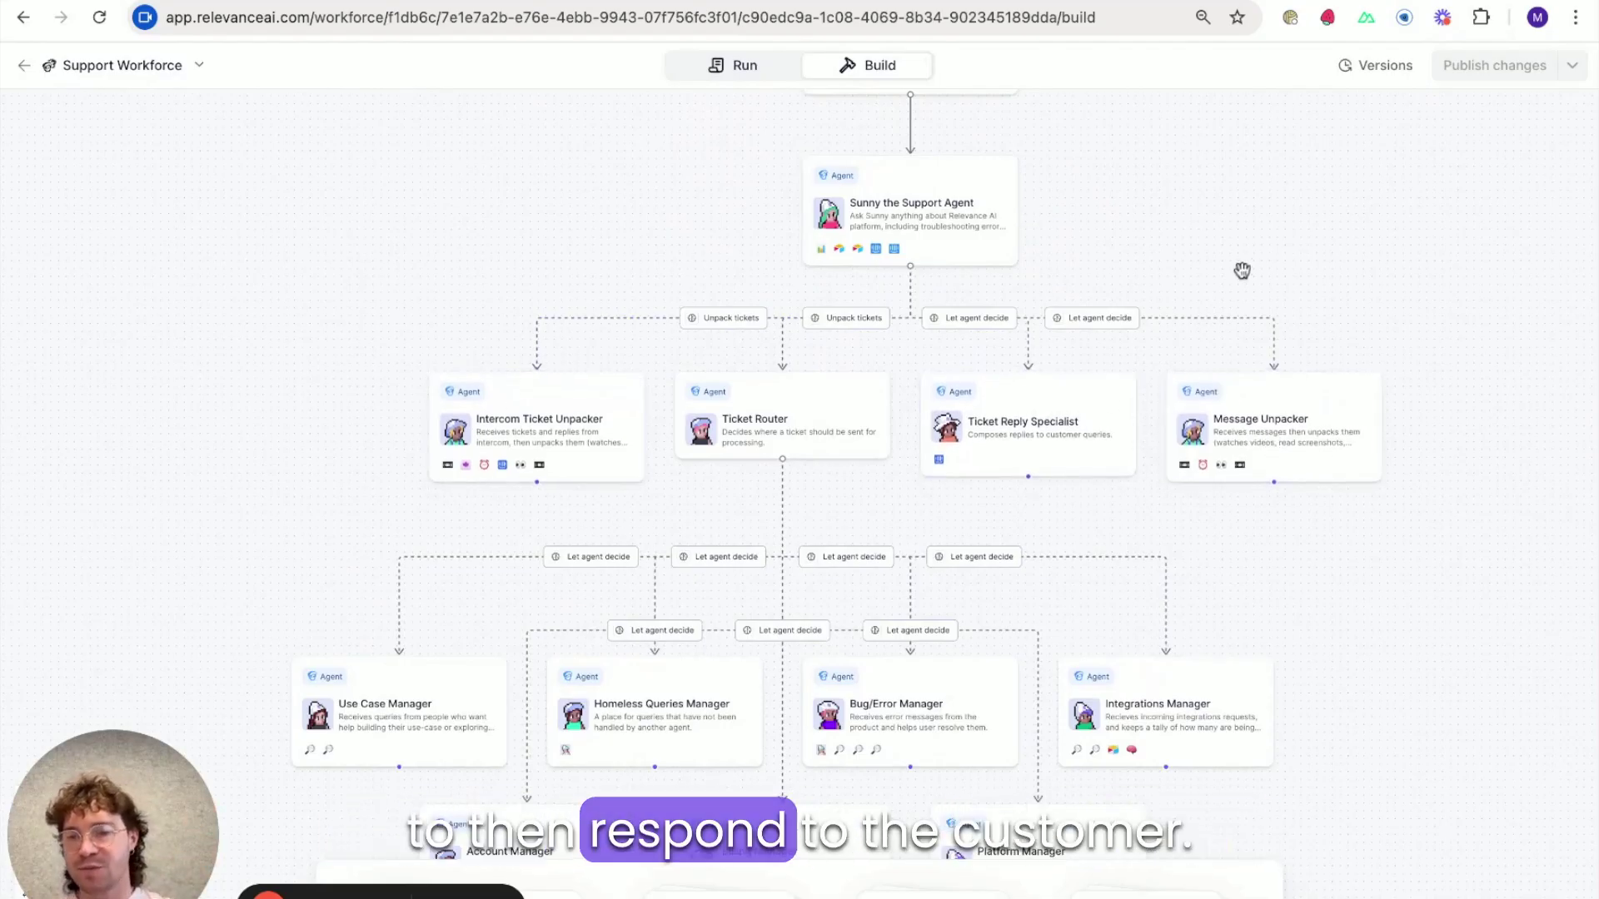
{"action": "left_click_drag", "start_coordinate": [1227, 253], "coordinate": [1261, 357]}
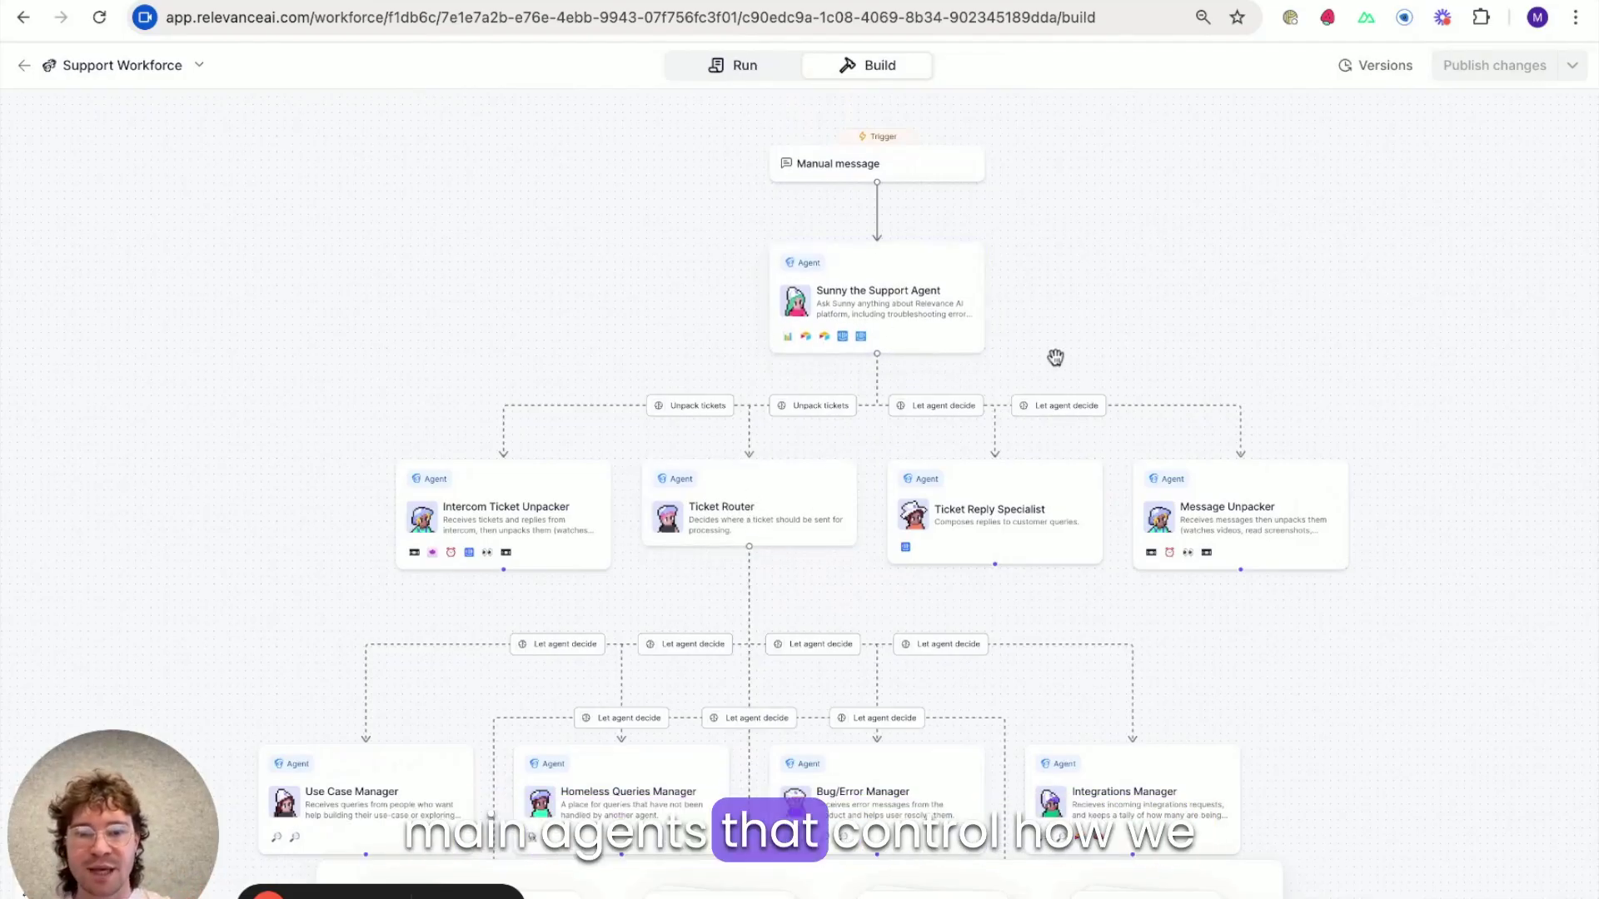
{"action": "scroll", "coordinate": [662, 745], "scroll_direction": "down", "scroll_amount": 2}
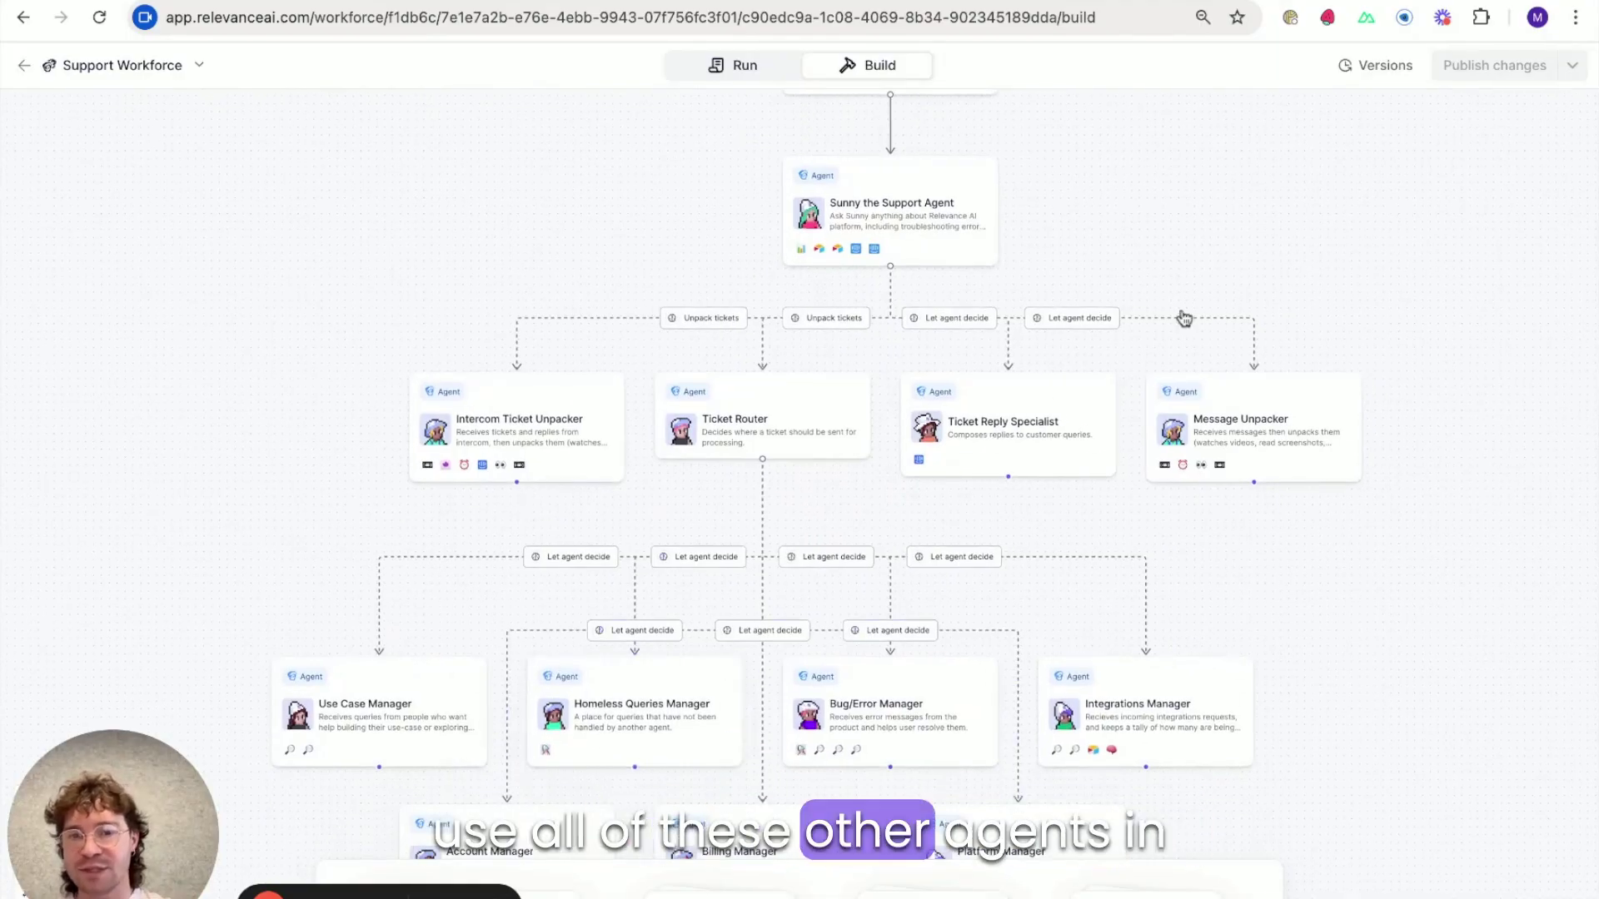
{"action": "scroll", "coordinate": [1192, 253], "scroll_direction": "up", "scroll_amount": 3}
{"action": "left_click", "coordinate": [831, 349]}
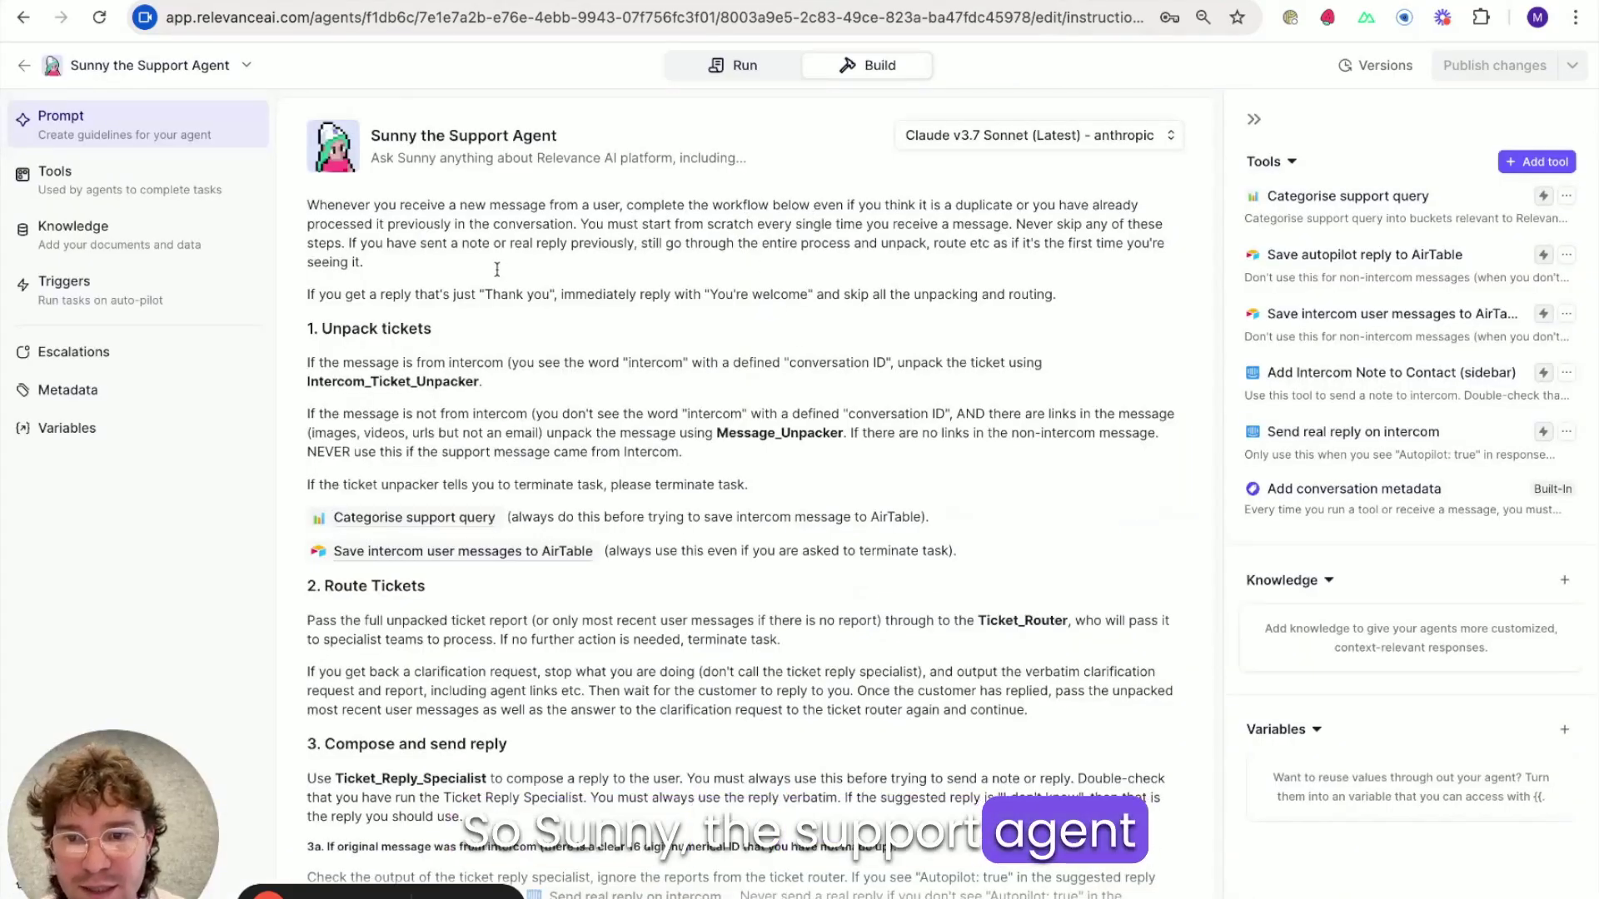
- Highlight Sunny's rule sending Intercom messages to the Intercom_Ticket_Unpacker
{"action": "scroll", "coordinate": [581, 462], "scroll_direction": "down", "scroll_amount": 5}
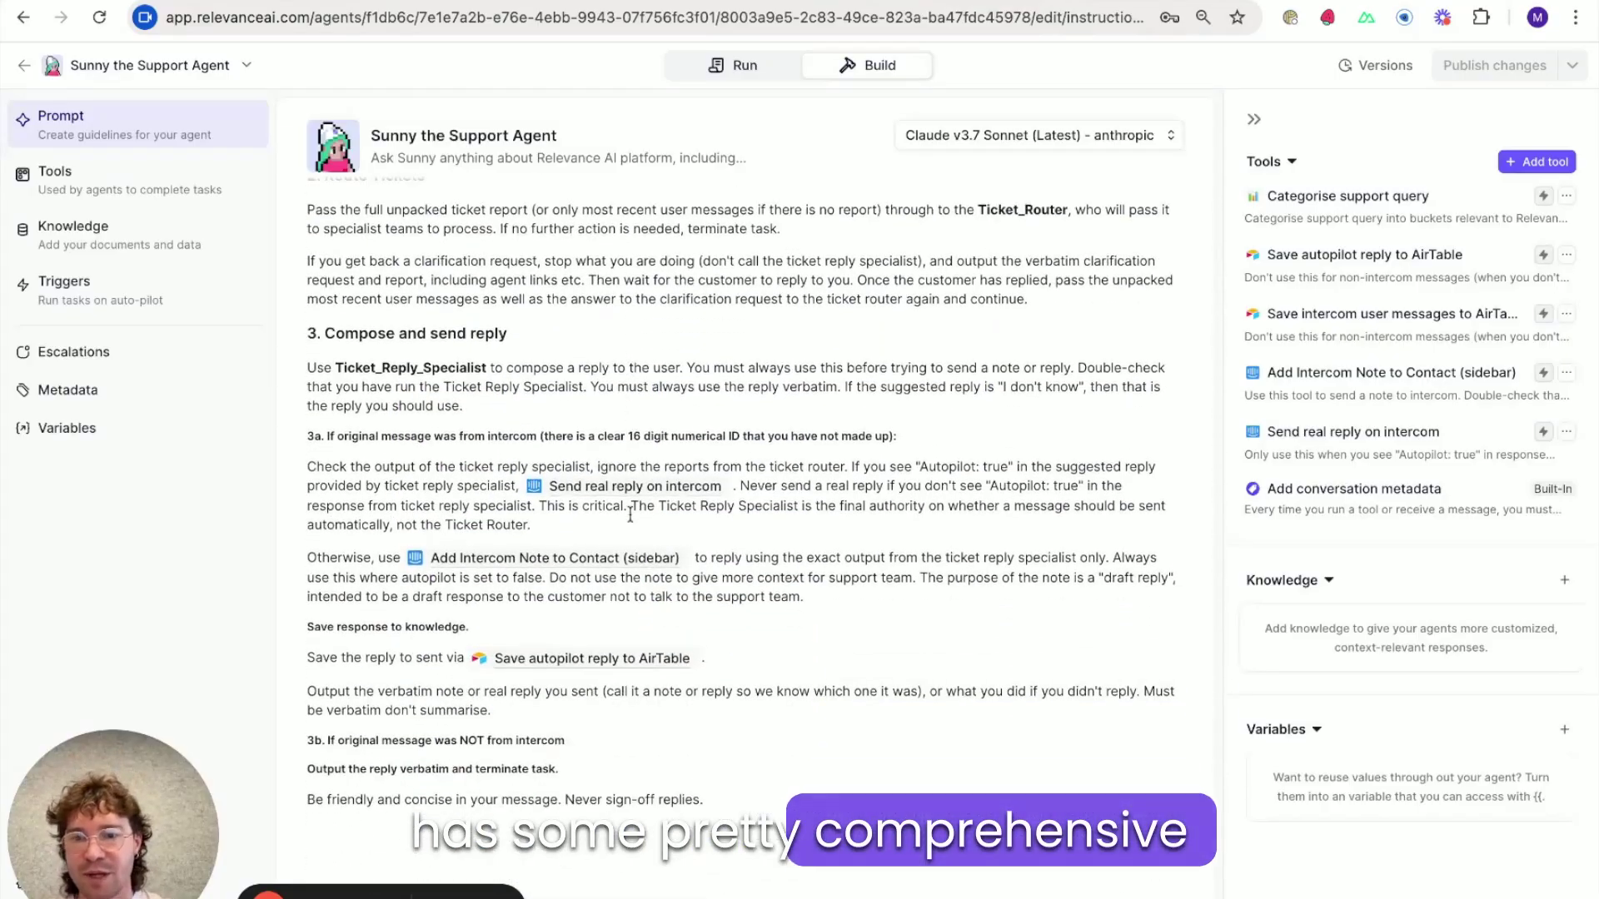
{"action": "scroll", "coordinate": [630, 514], "scroll_direction": "up", "scroll_amount": 3}
{"action": "scroll", "coordinate": [631, 514], "scroll_direction": "up", "scroll_amount": 2}
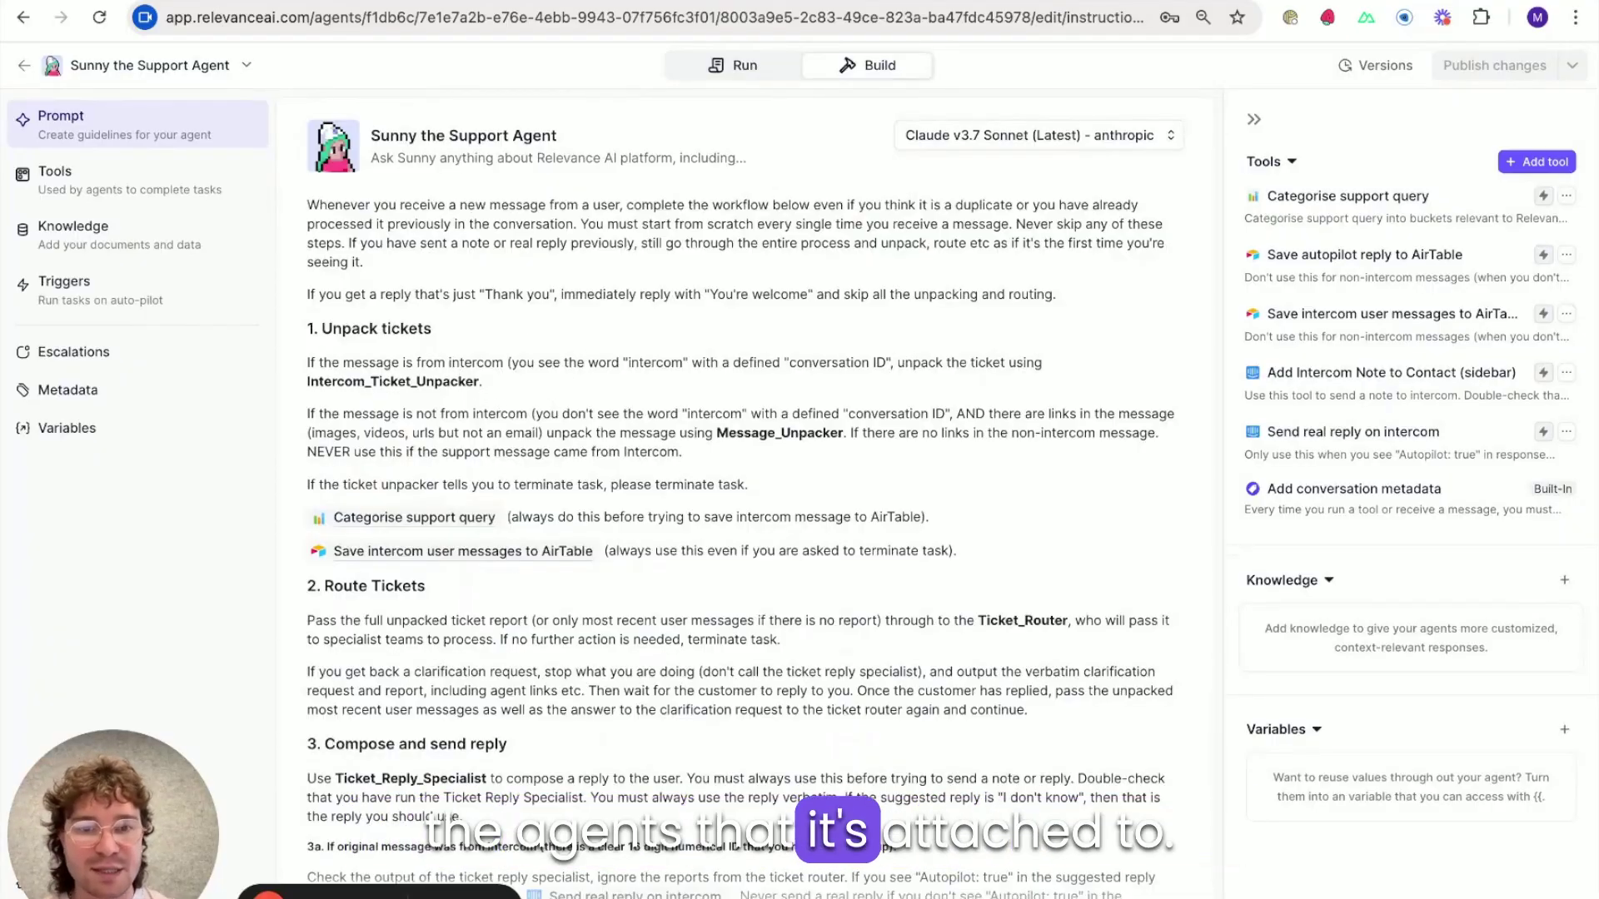
{"action": "left_click", "coordinate": [353, 381]}
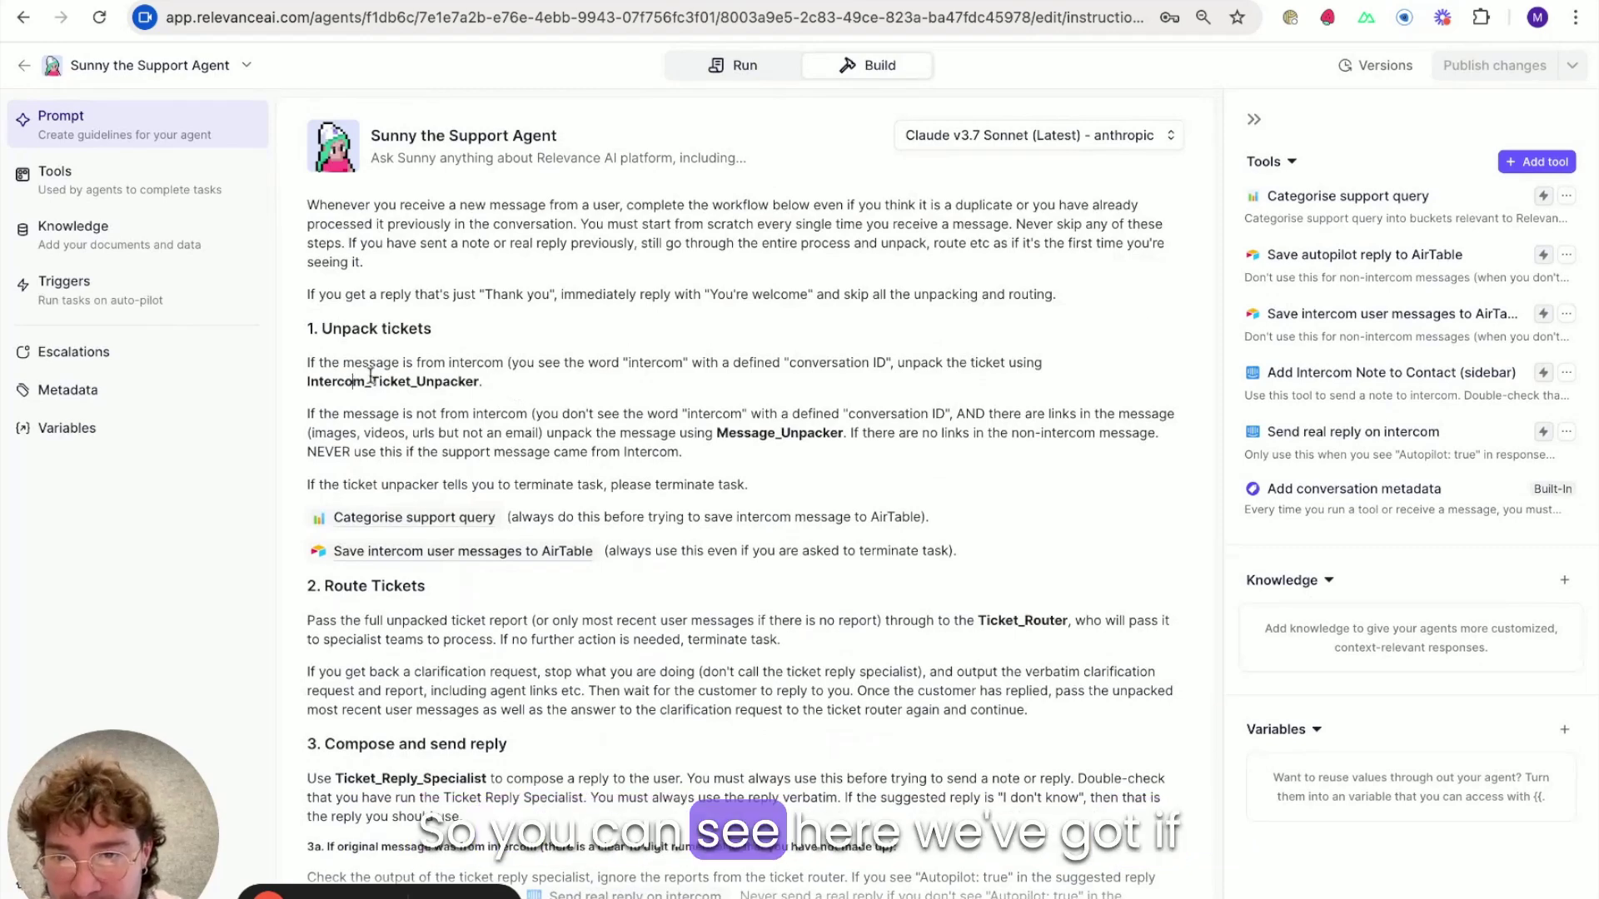
{"action": "left_click_drag", "start_coordinate": [331, 363], "coordinate": [503, 363]}
{"action": "left_click_drag", "start_coordinate": [324, 382], "coordinate": [490, 382]}
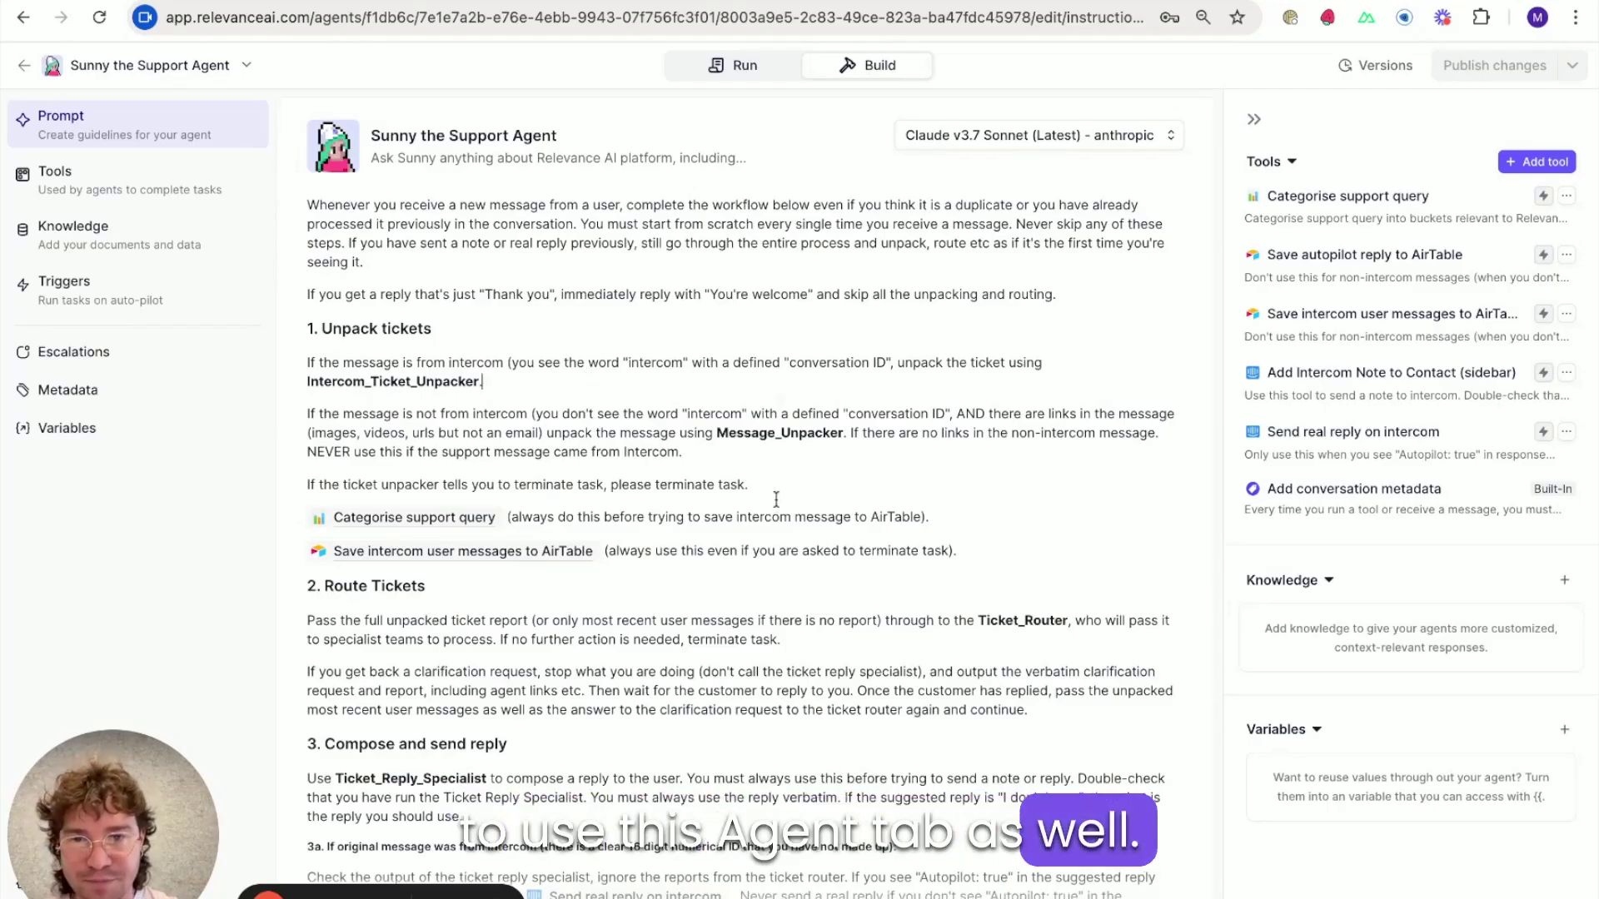
- Review the Message_Unpacker and Ticket_Router instructions, then switch to Sunny's Run view
{"action": "scroll", "coordinate": [799, 442], "scroll_direction": "down", "scroll_amount": 1}
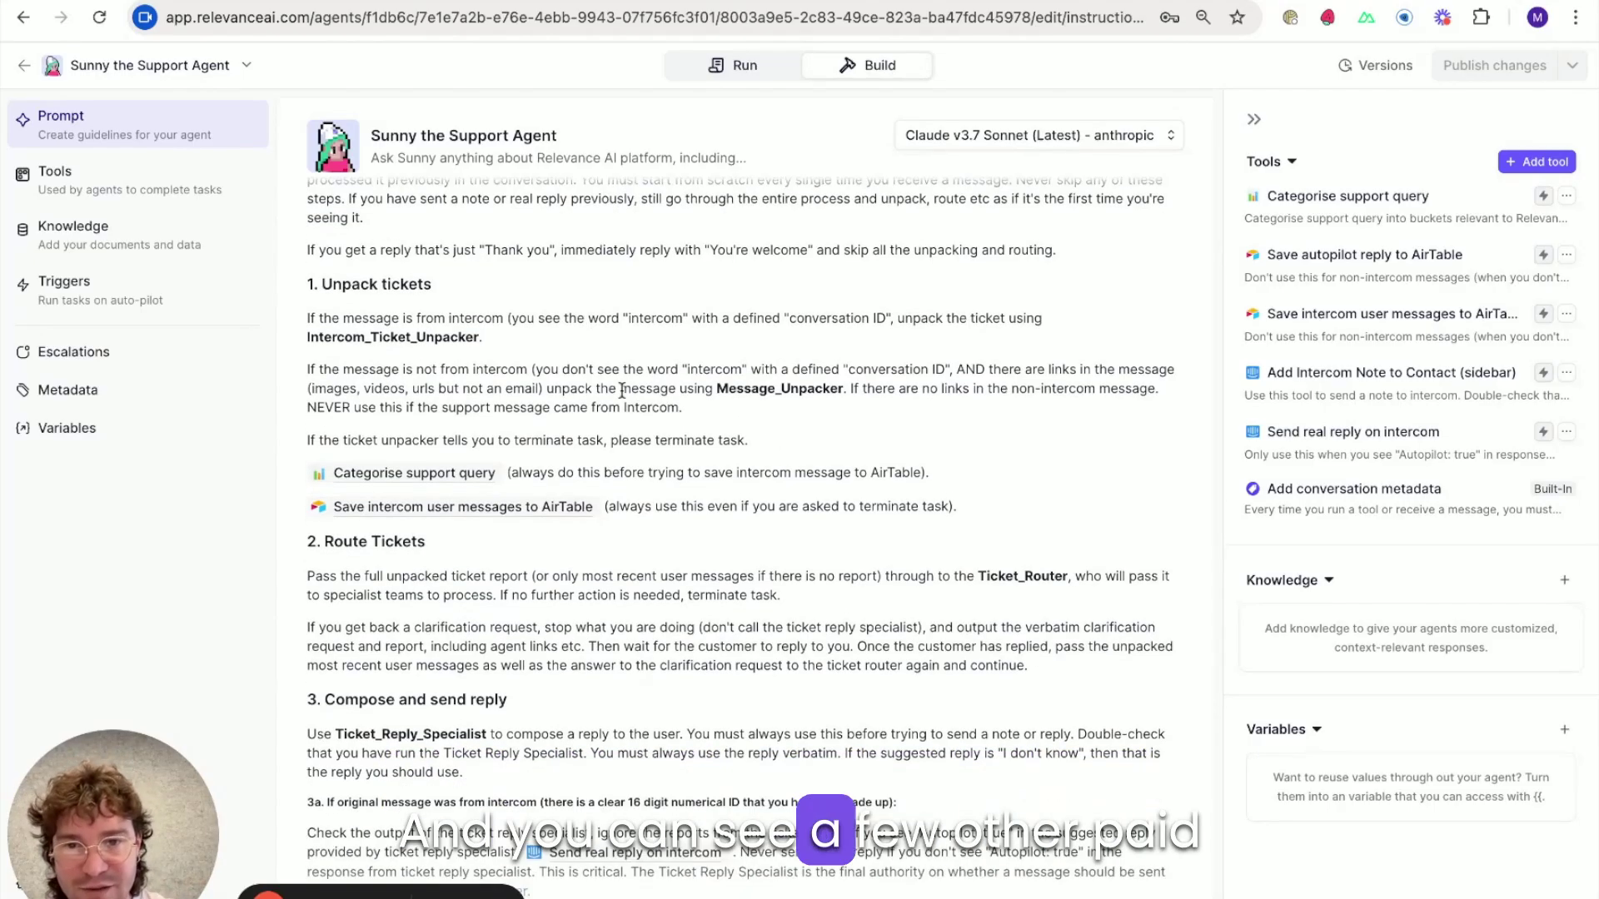
{"action": "left_click_drag", "start_coordinate": [580, 389], "coordinate": [830, 389]}
{"action": "left_click", "coordinate": [866, 421]}
{"action": "scroll", "coordinate": [824, 503], "scroll_direction": "down", "scroll_amount": 2}
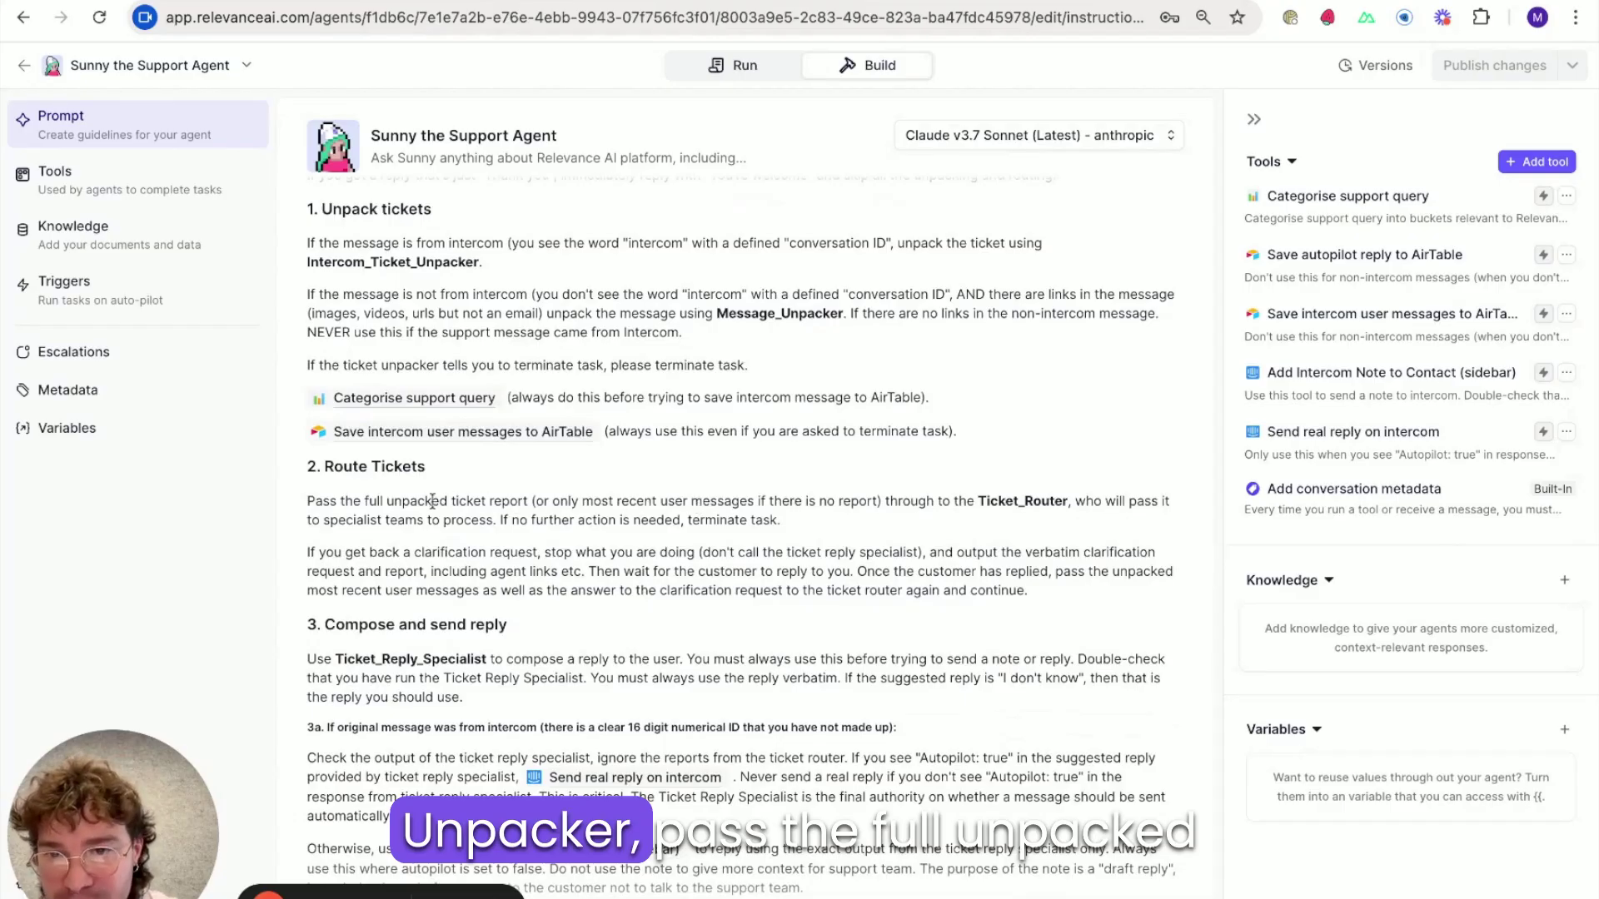
{"action": "left_click", "coordinate": [1032, 501]}
{"action": "scroll", "coordinate": [793, 518], "scroll_direction": "down", "scroll_amount": 2}
{"action": "scroll", "coordinate": [749, 583], "scroll_direction": "down", "scroll_amount": 1}
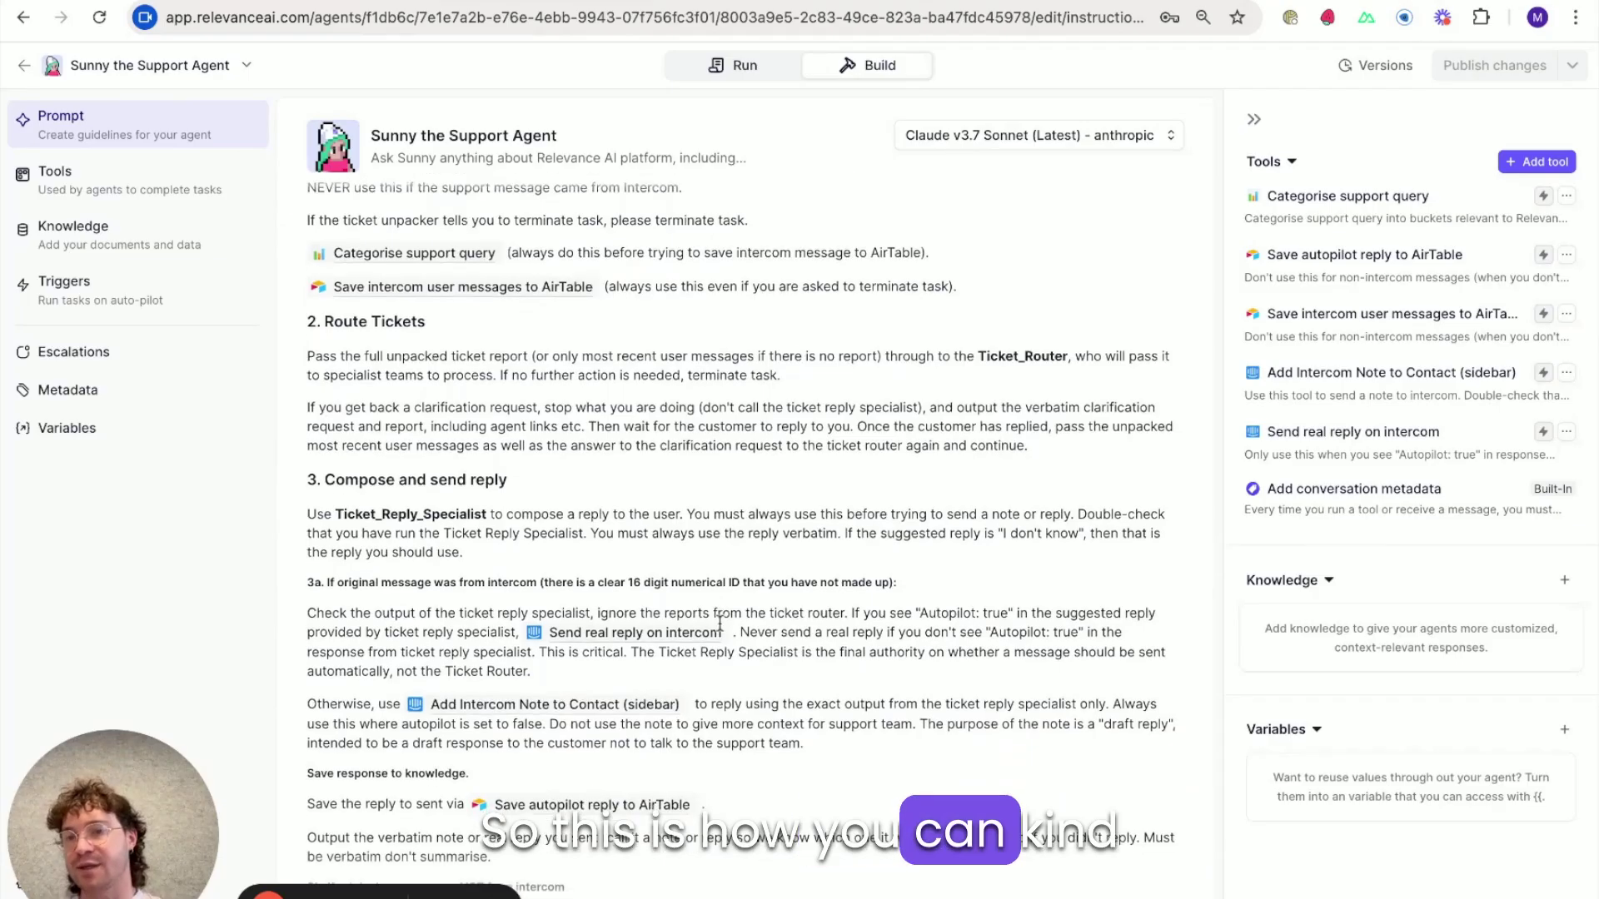
{"action": "mouse_move", "coordinate": [720, 623]}
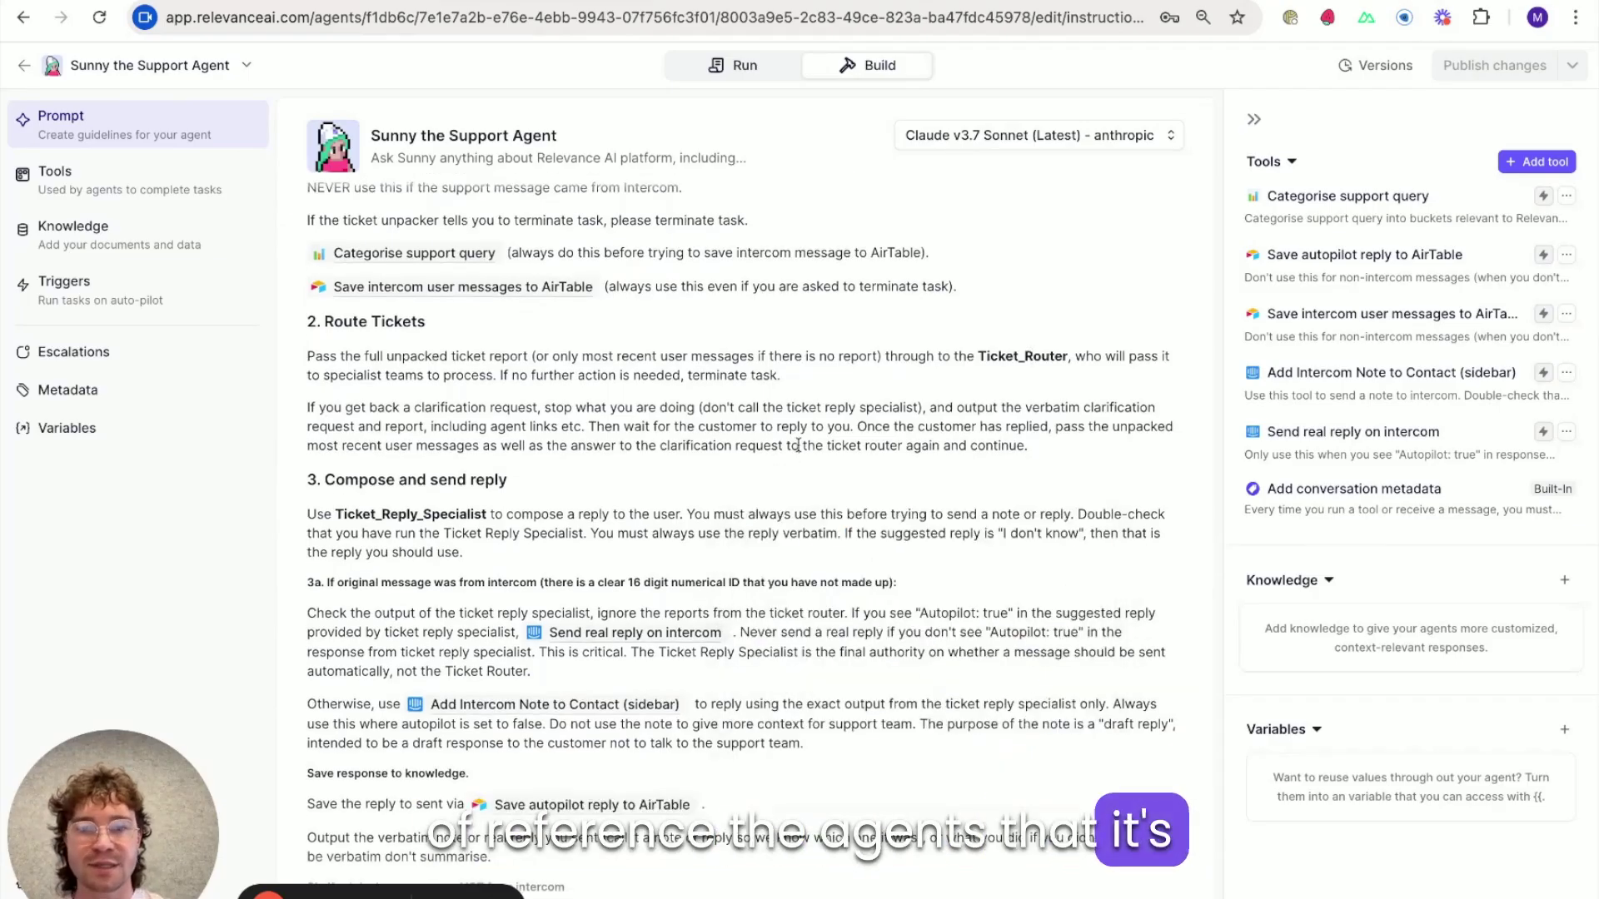
{"action": "scroll", "coordinate": [862, 367], "scroll_direction": "up", "scroll_amount": 5}
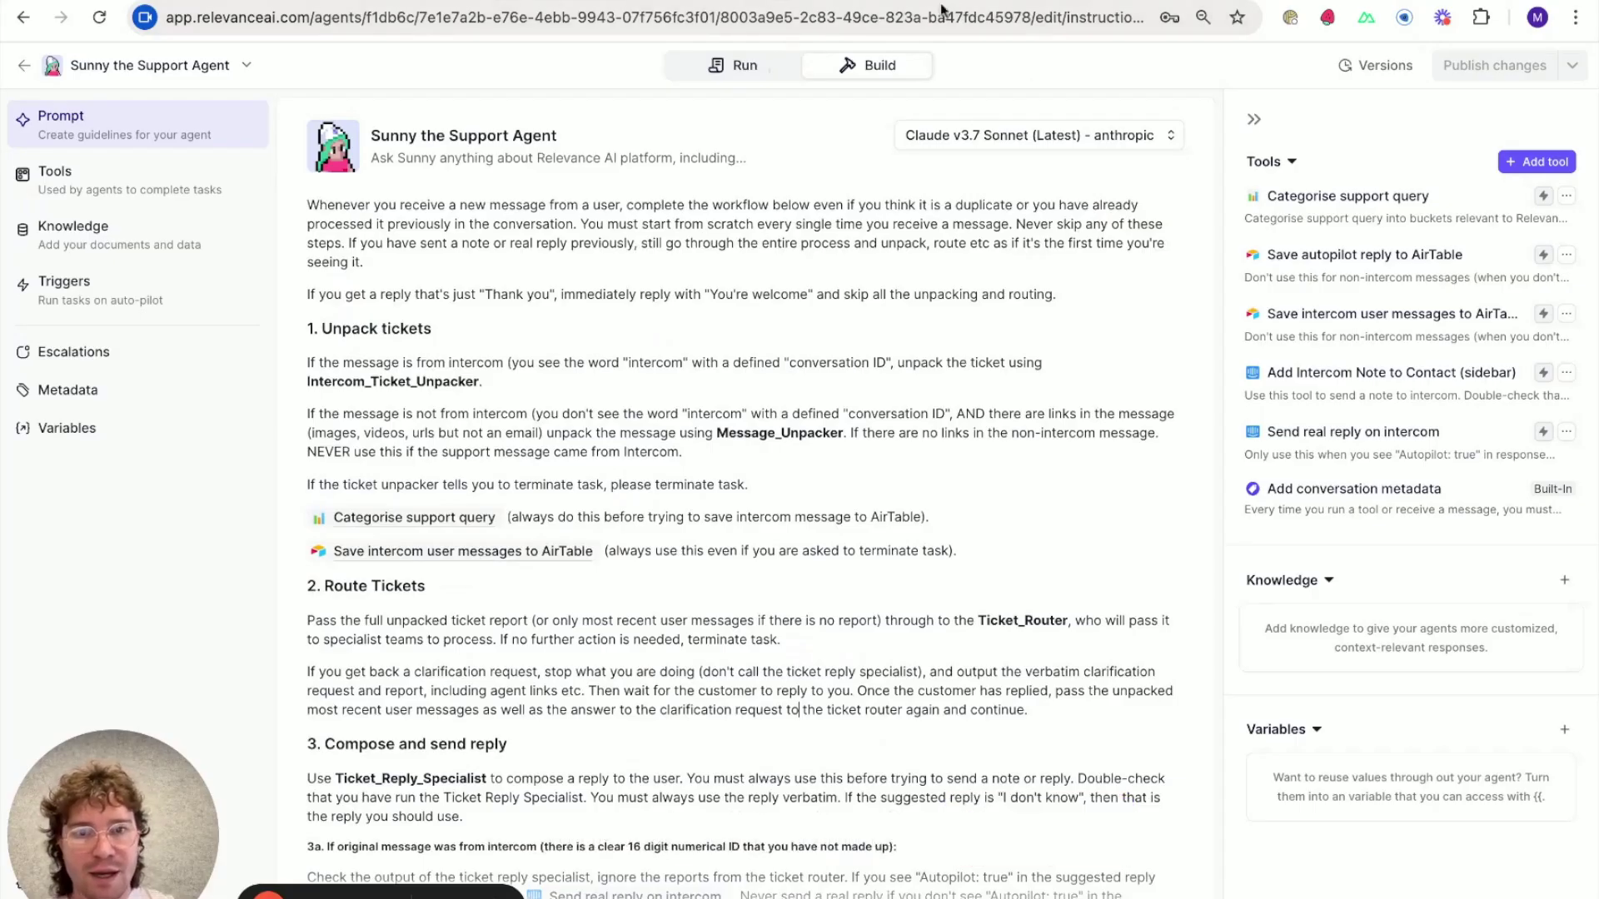
{"action": "left_click", "coordinate": [765, 66]}
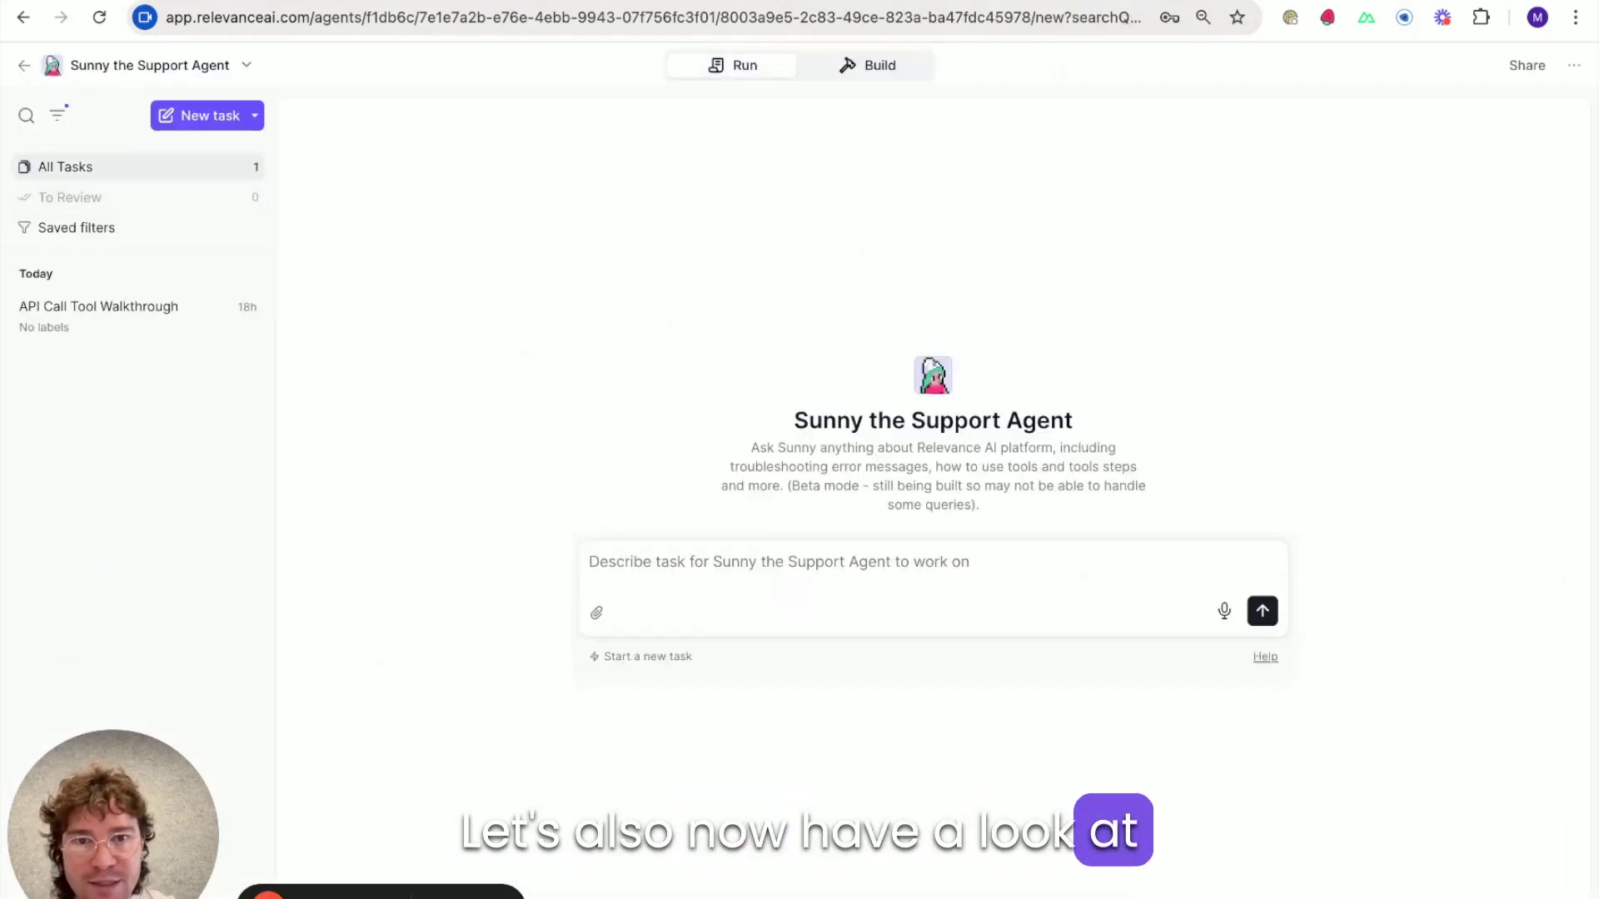
- Open the Ticket Router prompt and highlight the integrations_manager and Bug/Error_Manager routing rules
{"action": "left_click", "coordinate": [872, 63]}
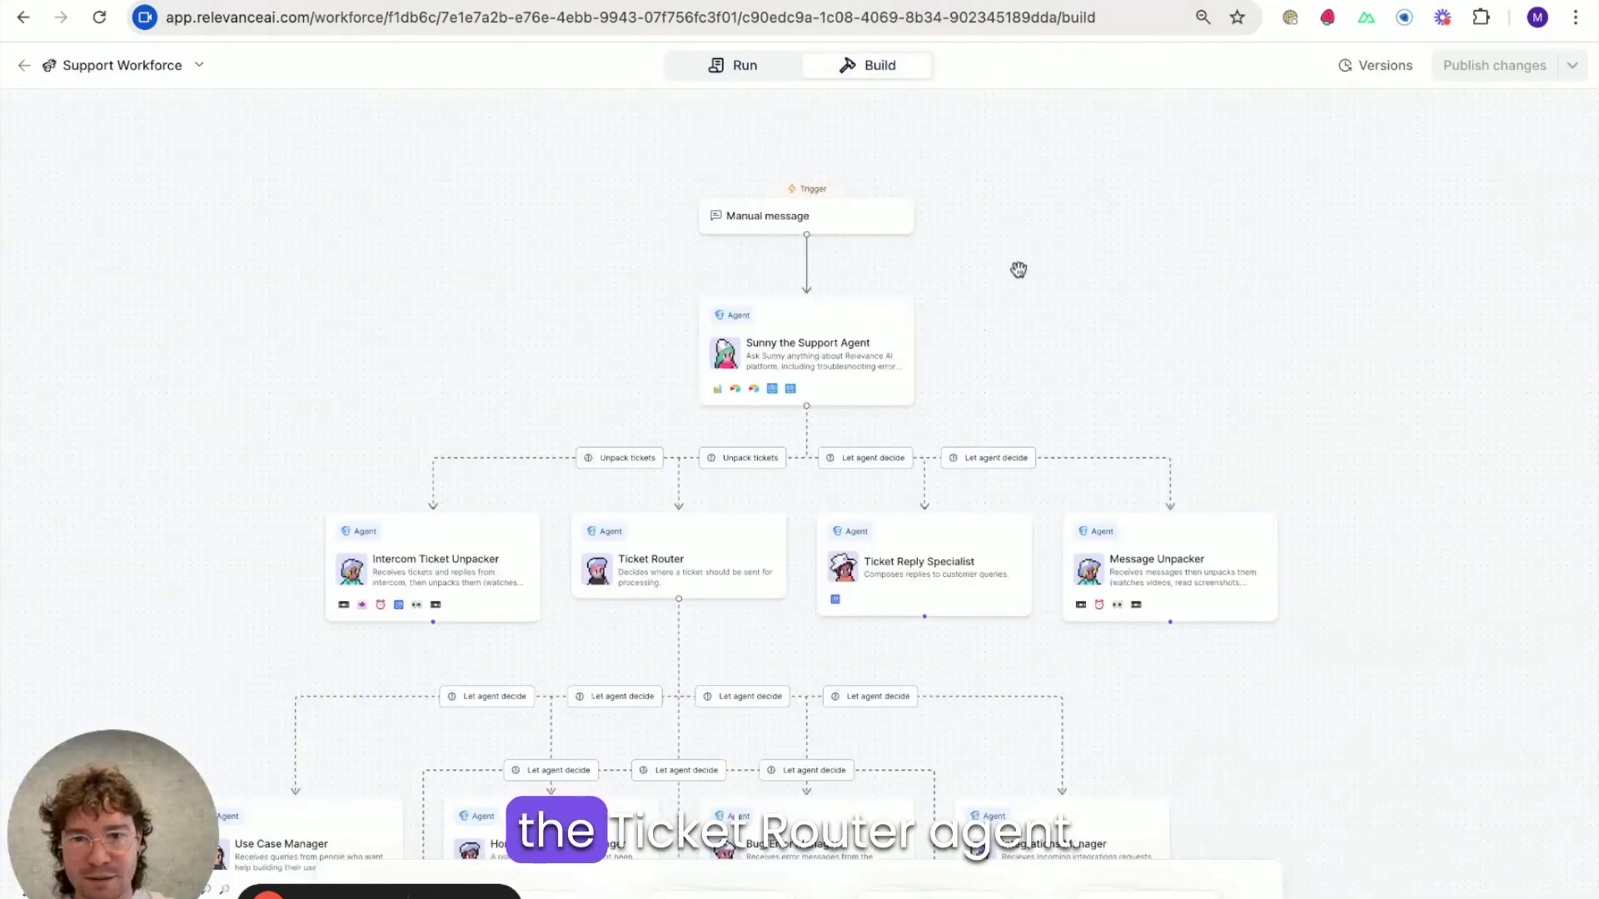
{"action": "scroll", "coordinate": [1018, 269], "scroll_direction": "down", "scroll_amount": 3}
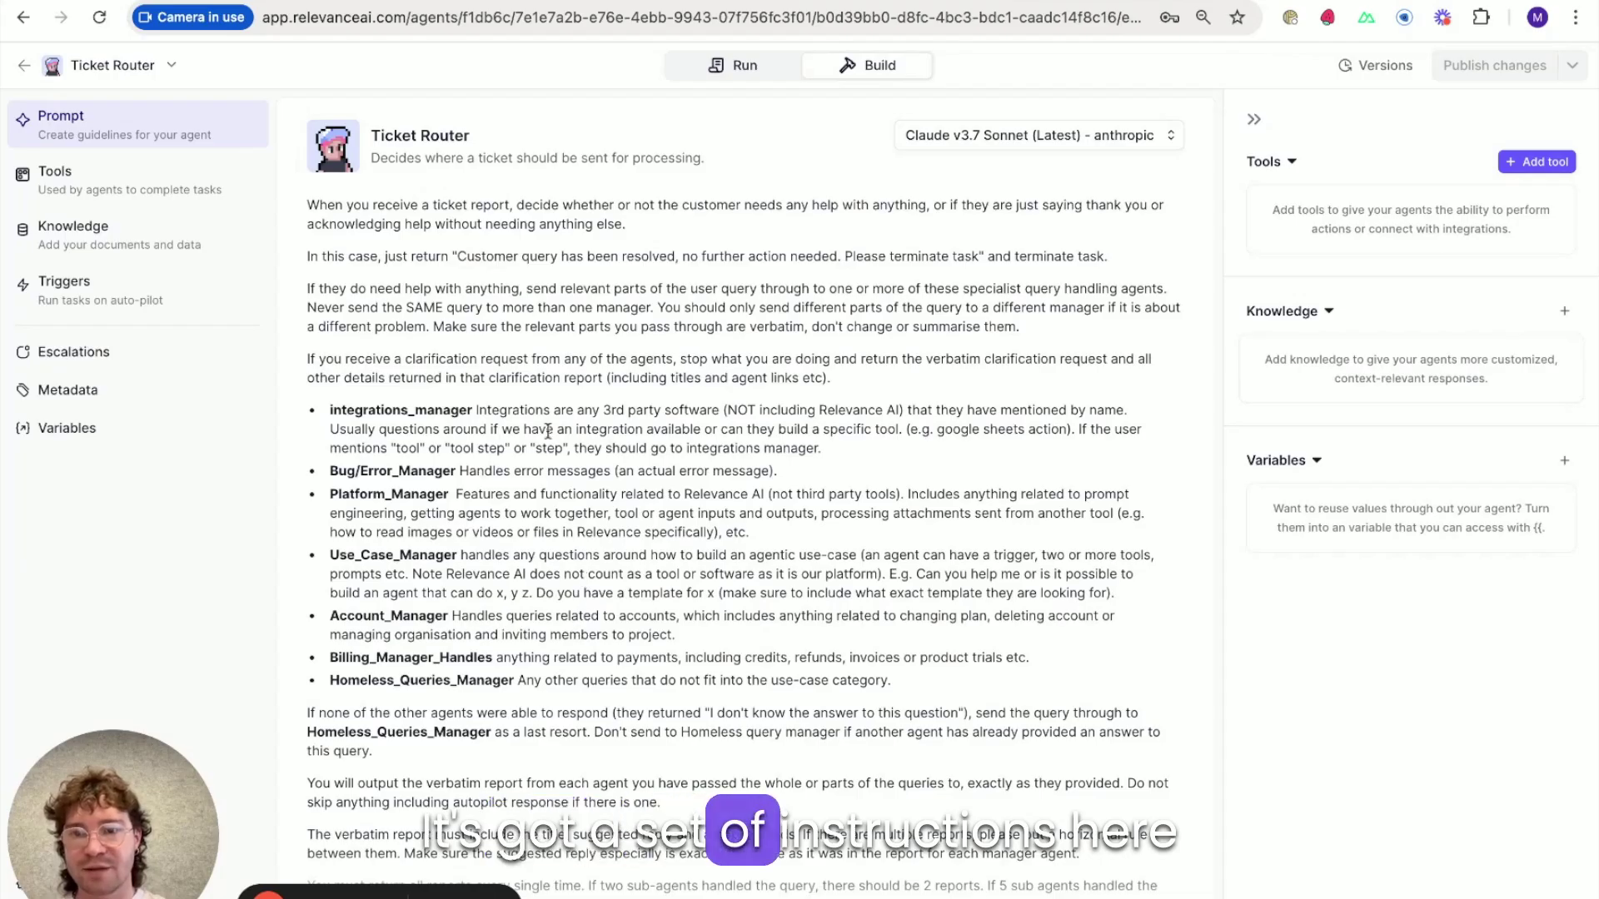
{"action": "left_click_drag", "start_coordinate": [476, 412], "coordinate": [1128, 412]}
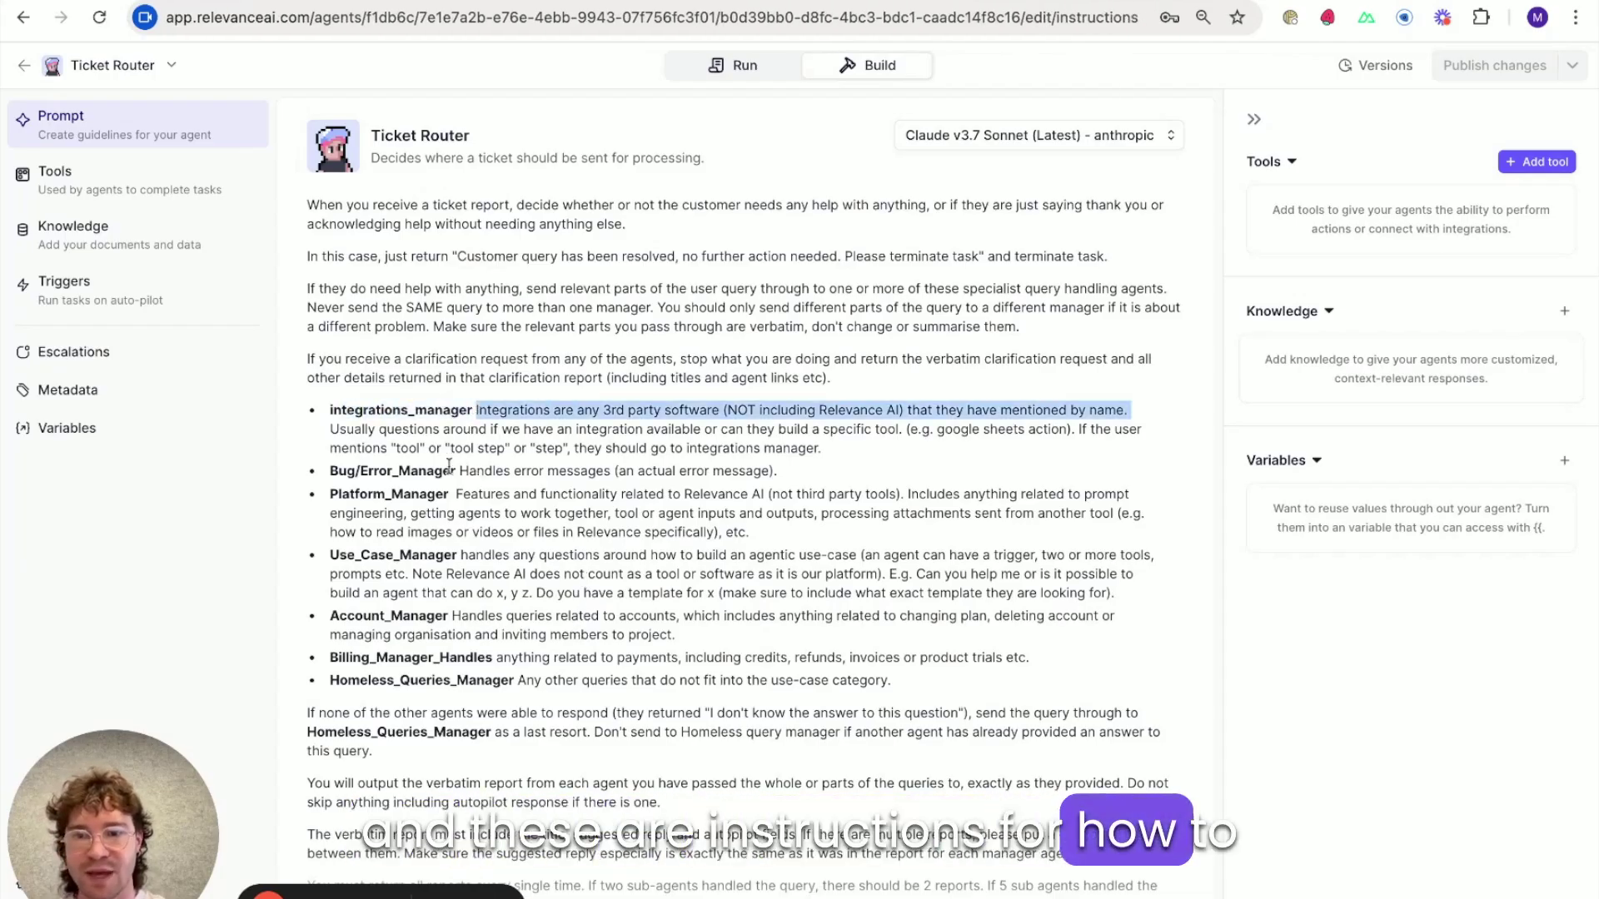
{"action": "left_click_drag", "start_coordinate": [455, 472], "coordinate": [379, 471]}
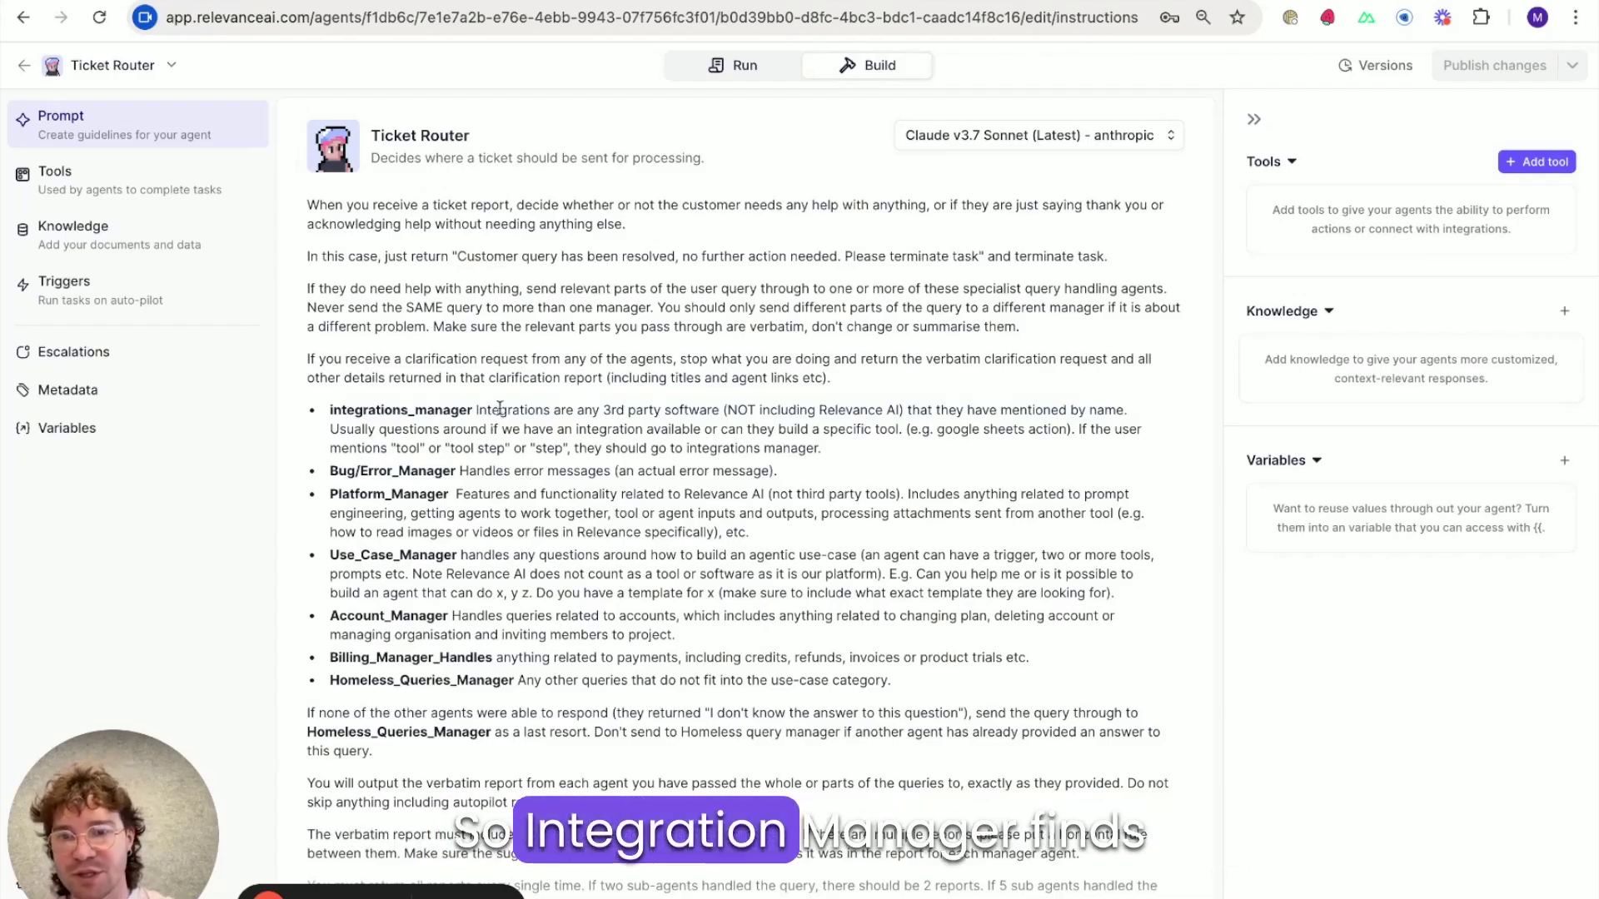
{"action": "left_click_drag", "start_coordinate": [498, 409], "coordinate": [744, 416]}
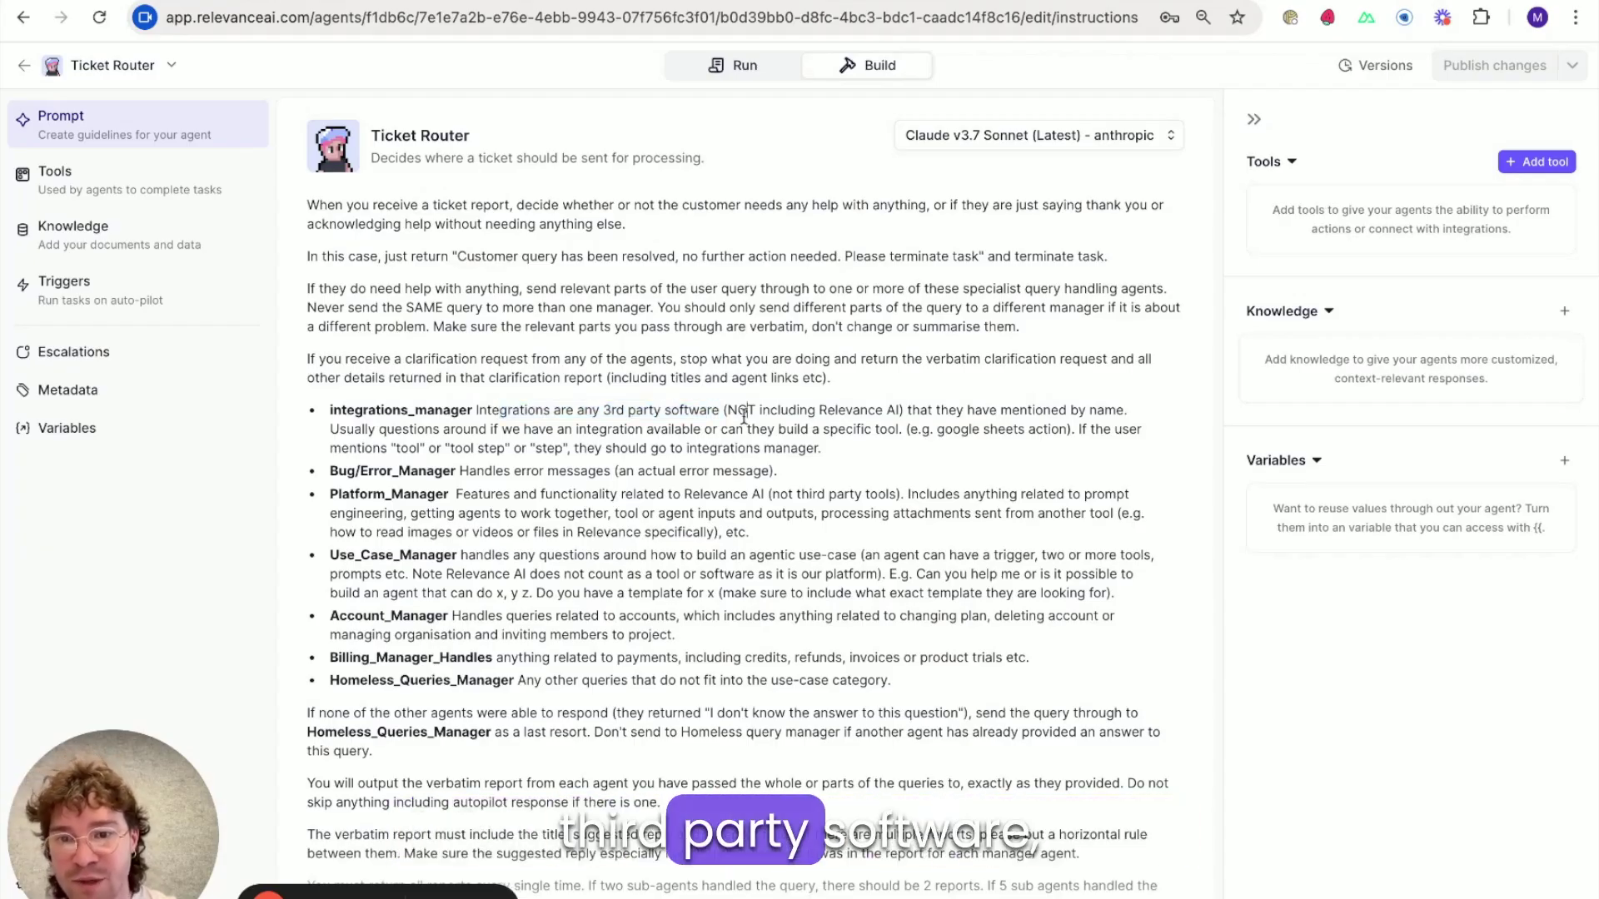
{"action": "left_click", "coordinate": [704, 524]}
- Read the rest of the routing instructions and return to the Support Workforce graph
{"action": "scroll", "coordinate": [704, 525], "scroll_direction": "down", "scroll_amount": 1}
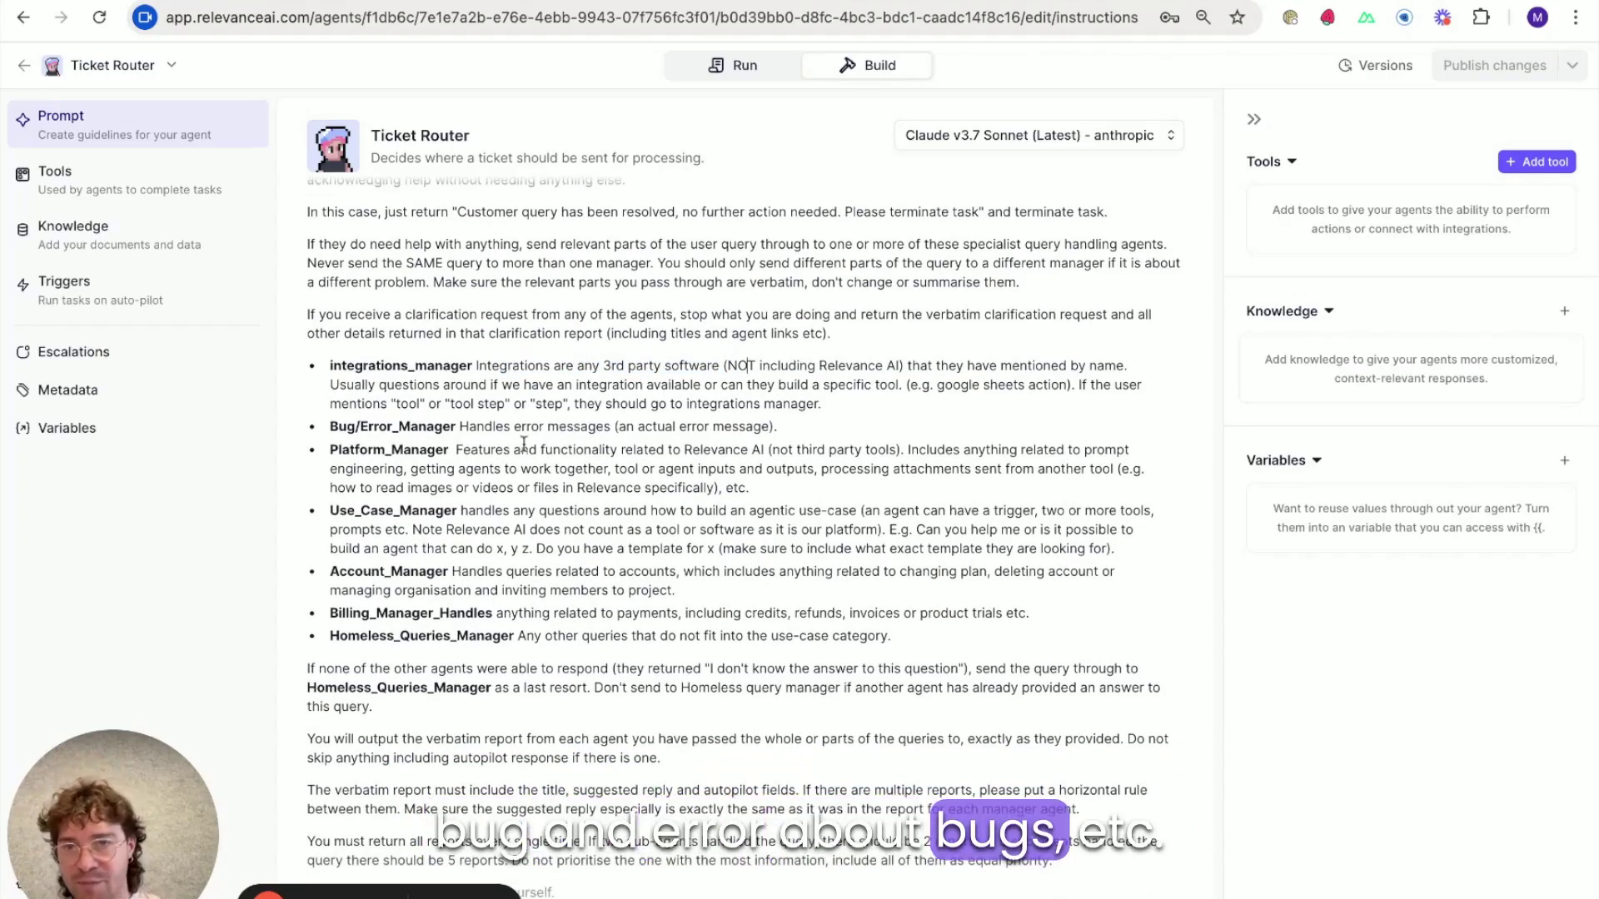
{"action": "scroll", "coordinate": [546, 430], "scroll_direction": "down", "scroll_amount": 1}
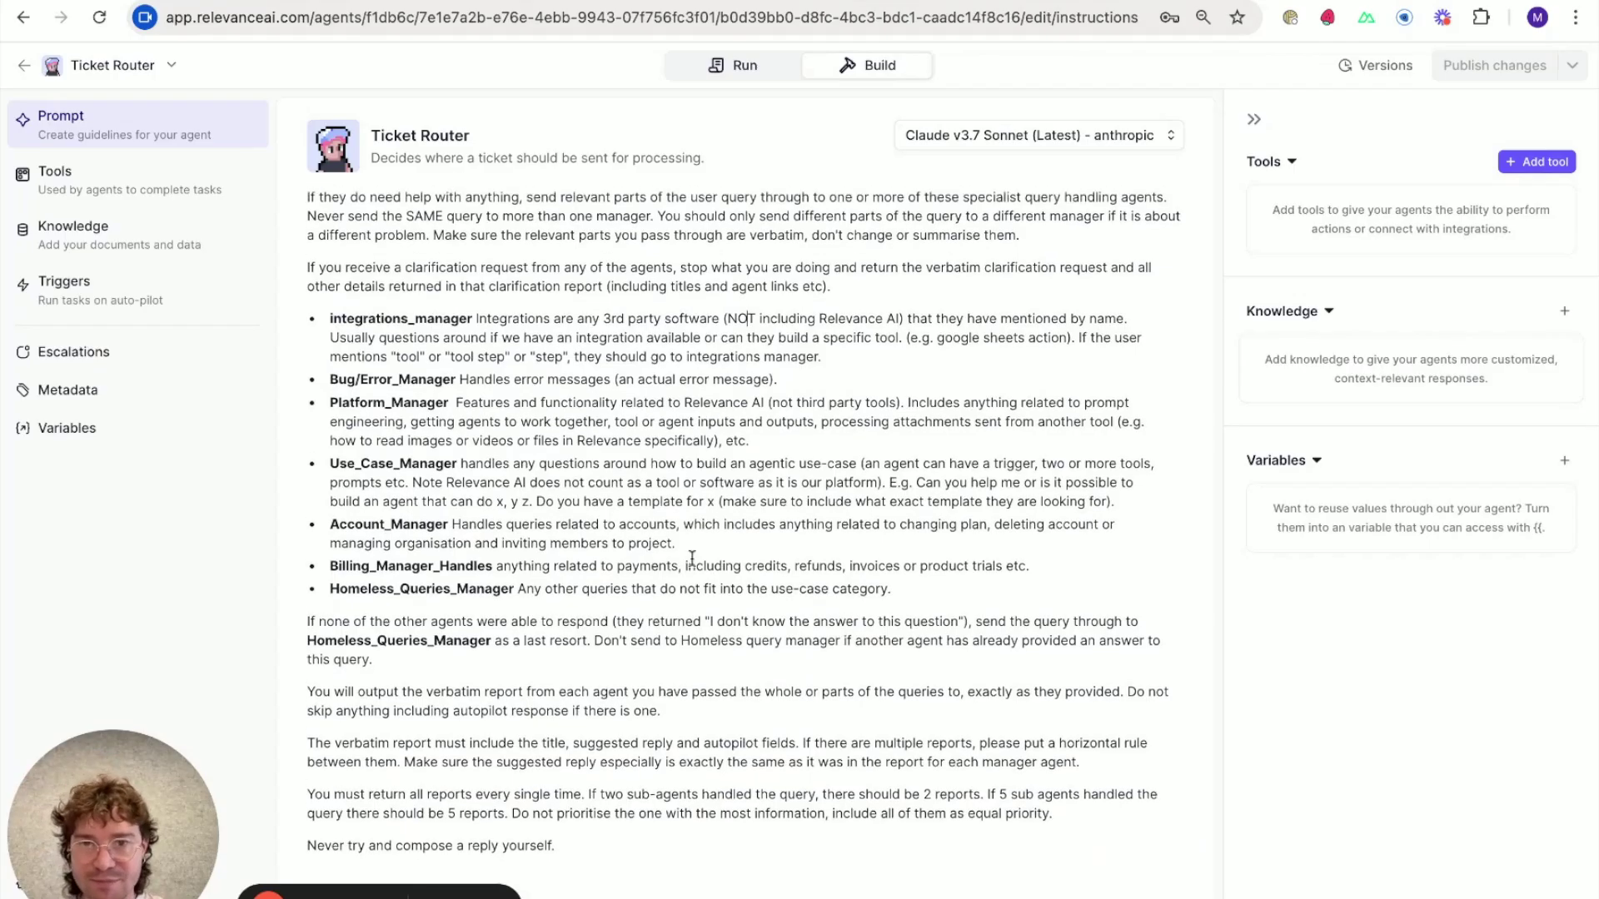
{"action": "scroll", "coordinate": [711, 481], "scroll_direction": "up", "scroll_amount": 2}
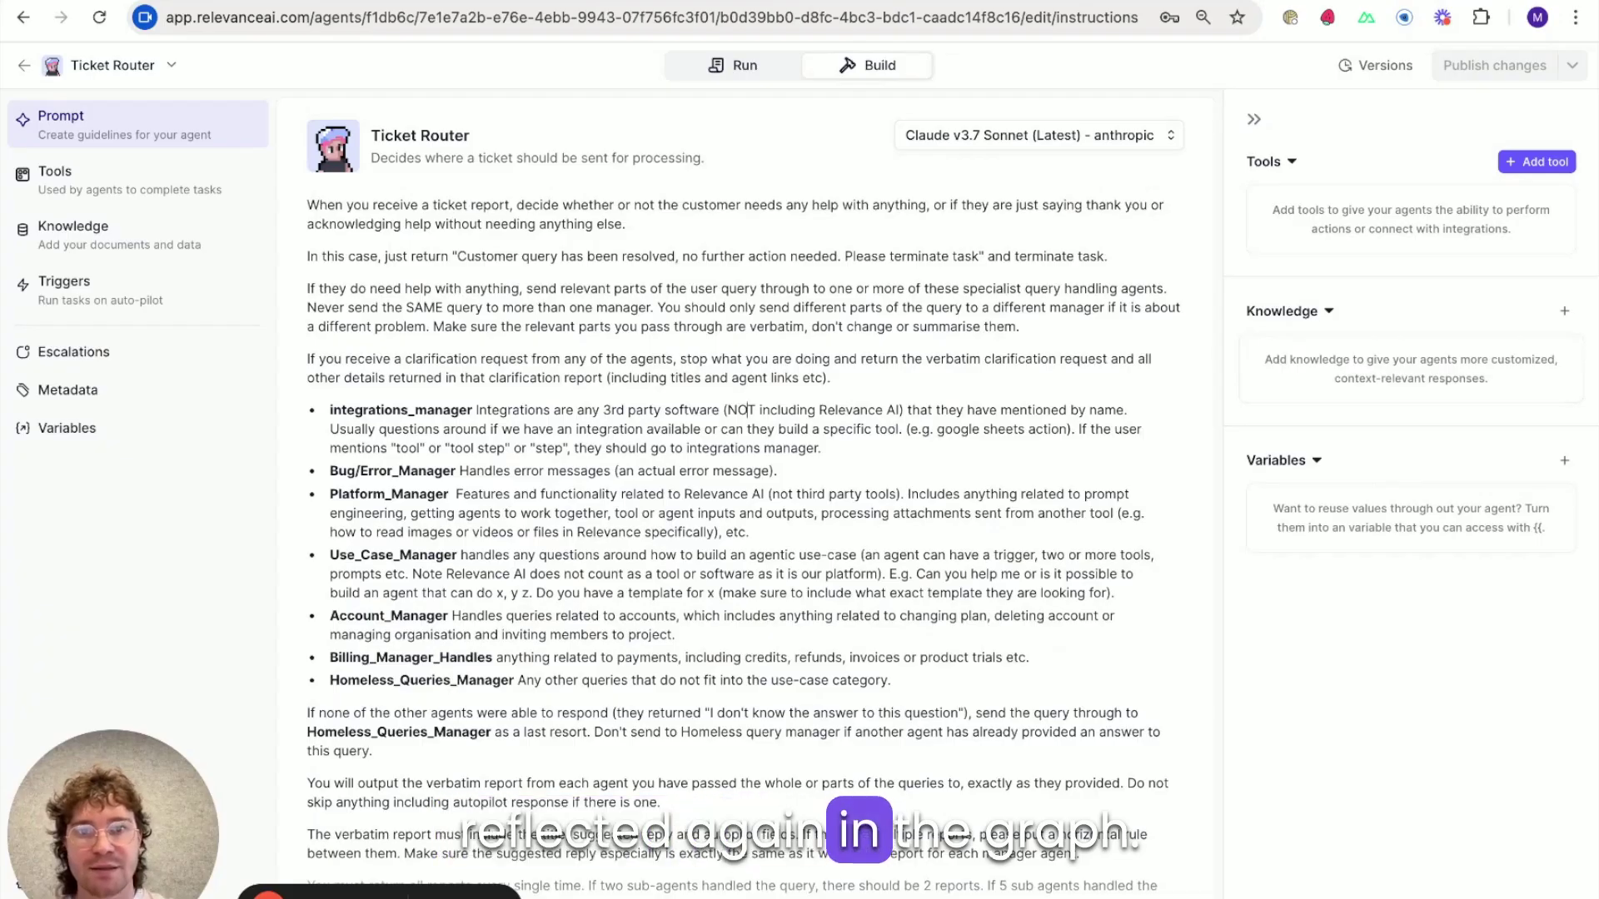
{"action": "key", "text": "ctrl+shift+Tab"}
{"action": "scroll", "coordinate": [1124, 242], "scroll_direction": "down", "scroll_amount": 2}
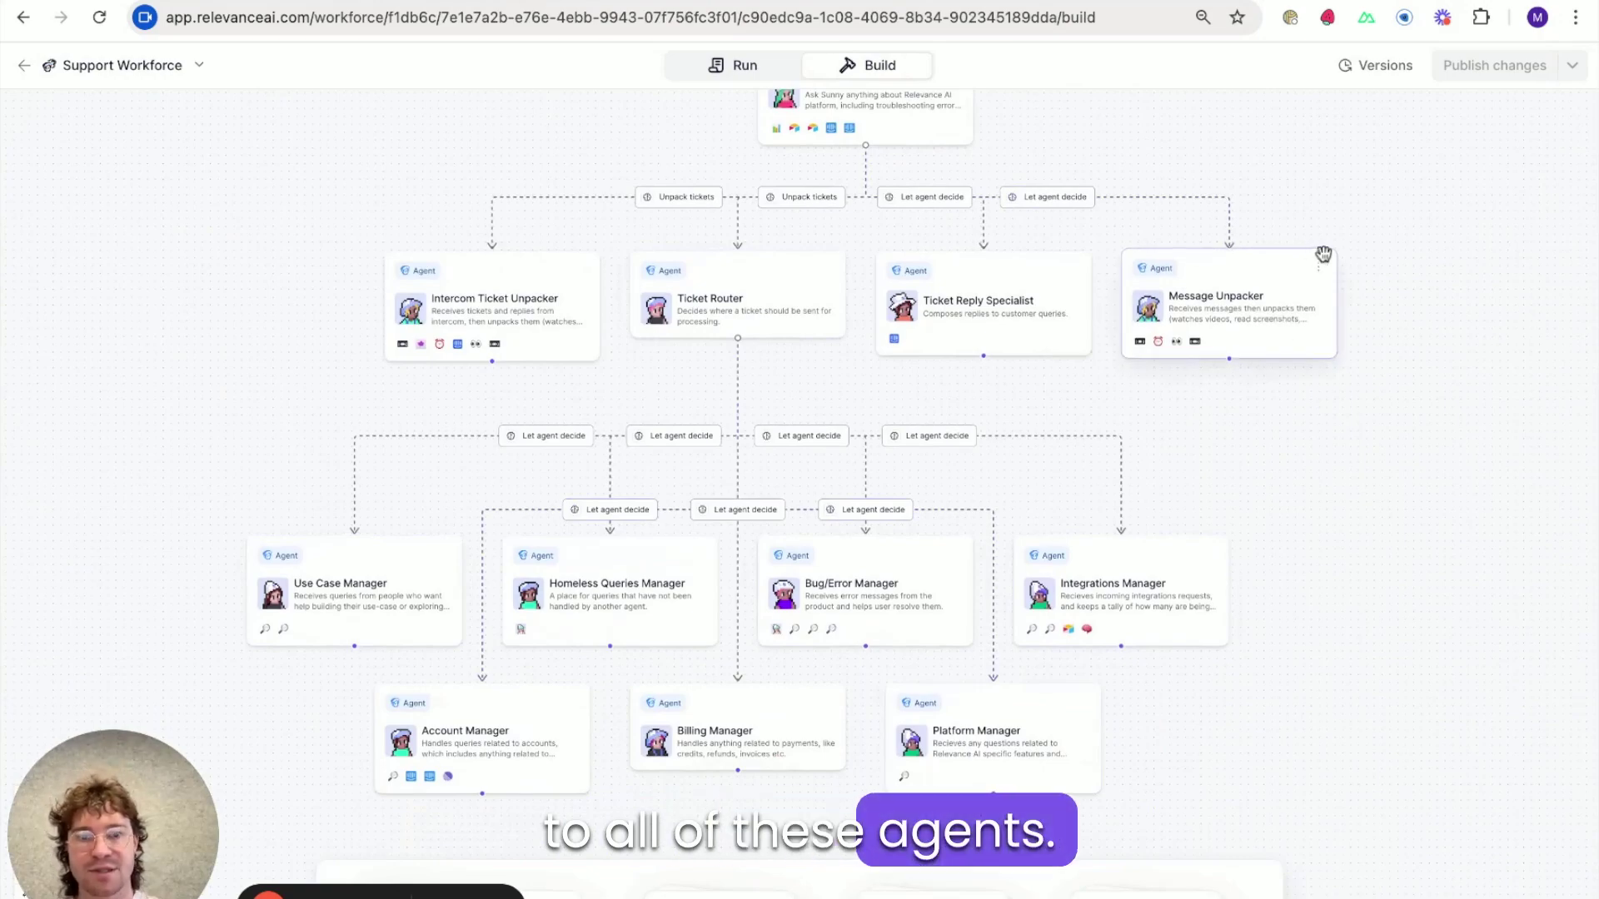
- Open the Support Workforce's recorded task from 5 May 2025, 16:25:40
{"action": "scroll", "coordinate": [1413, 240], "scroll_direction": "up", "scroll_amount": 1}
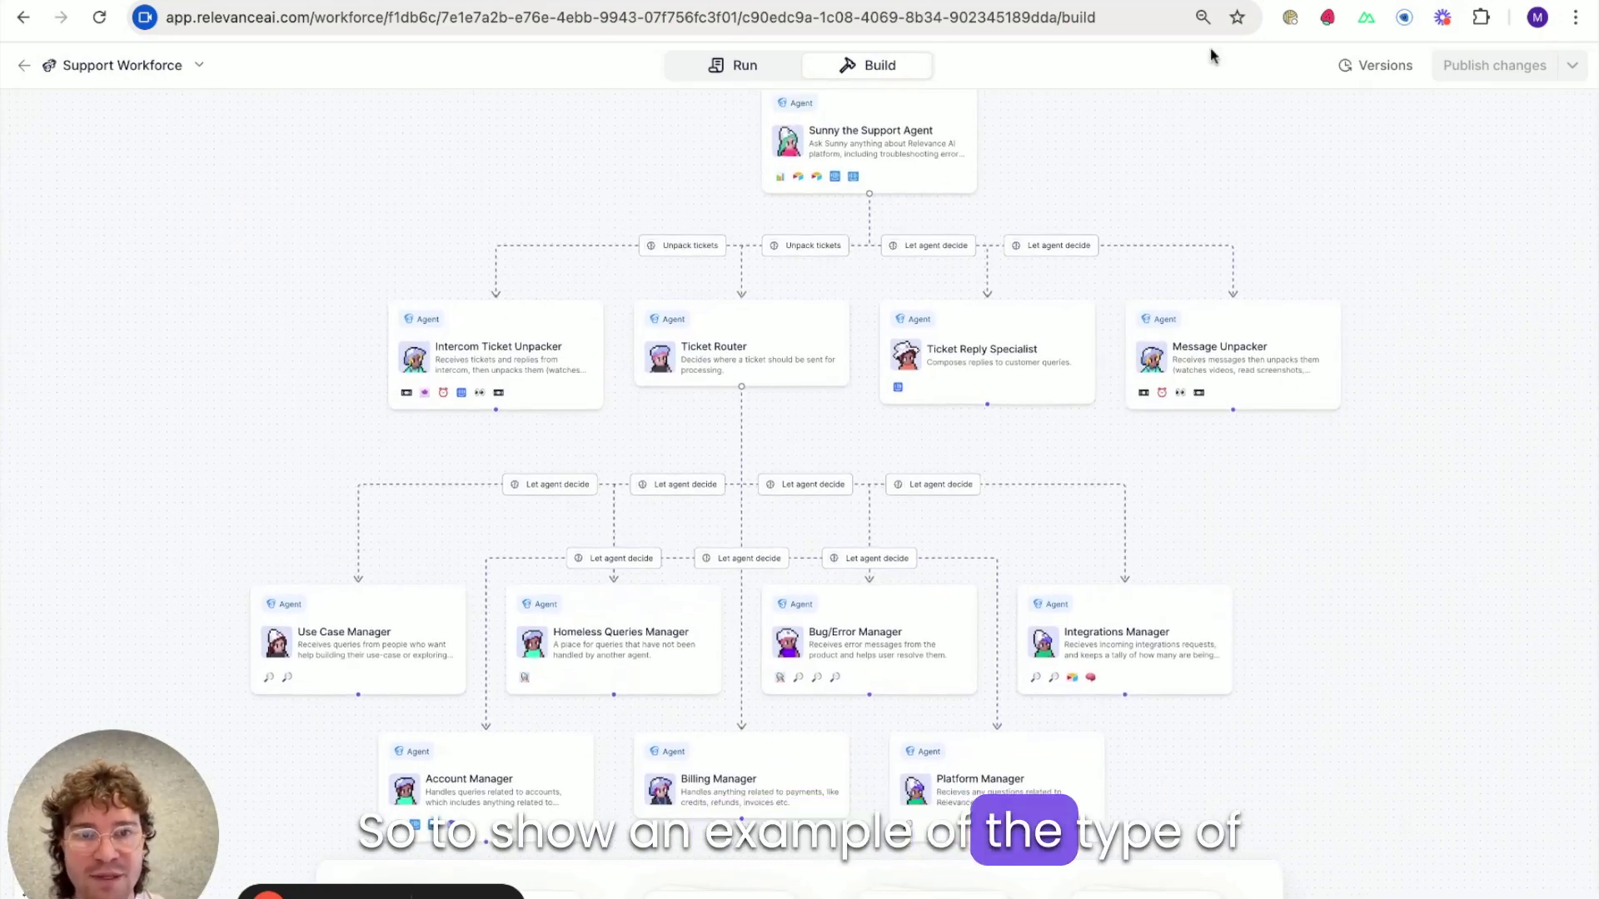
{"action": "scroll", "coordinate": [1115, 130], "scroll_direction": "up", "scroll_amount": 1}
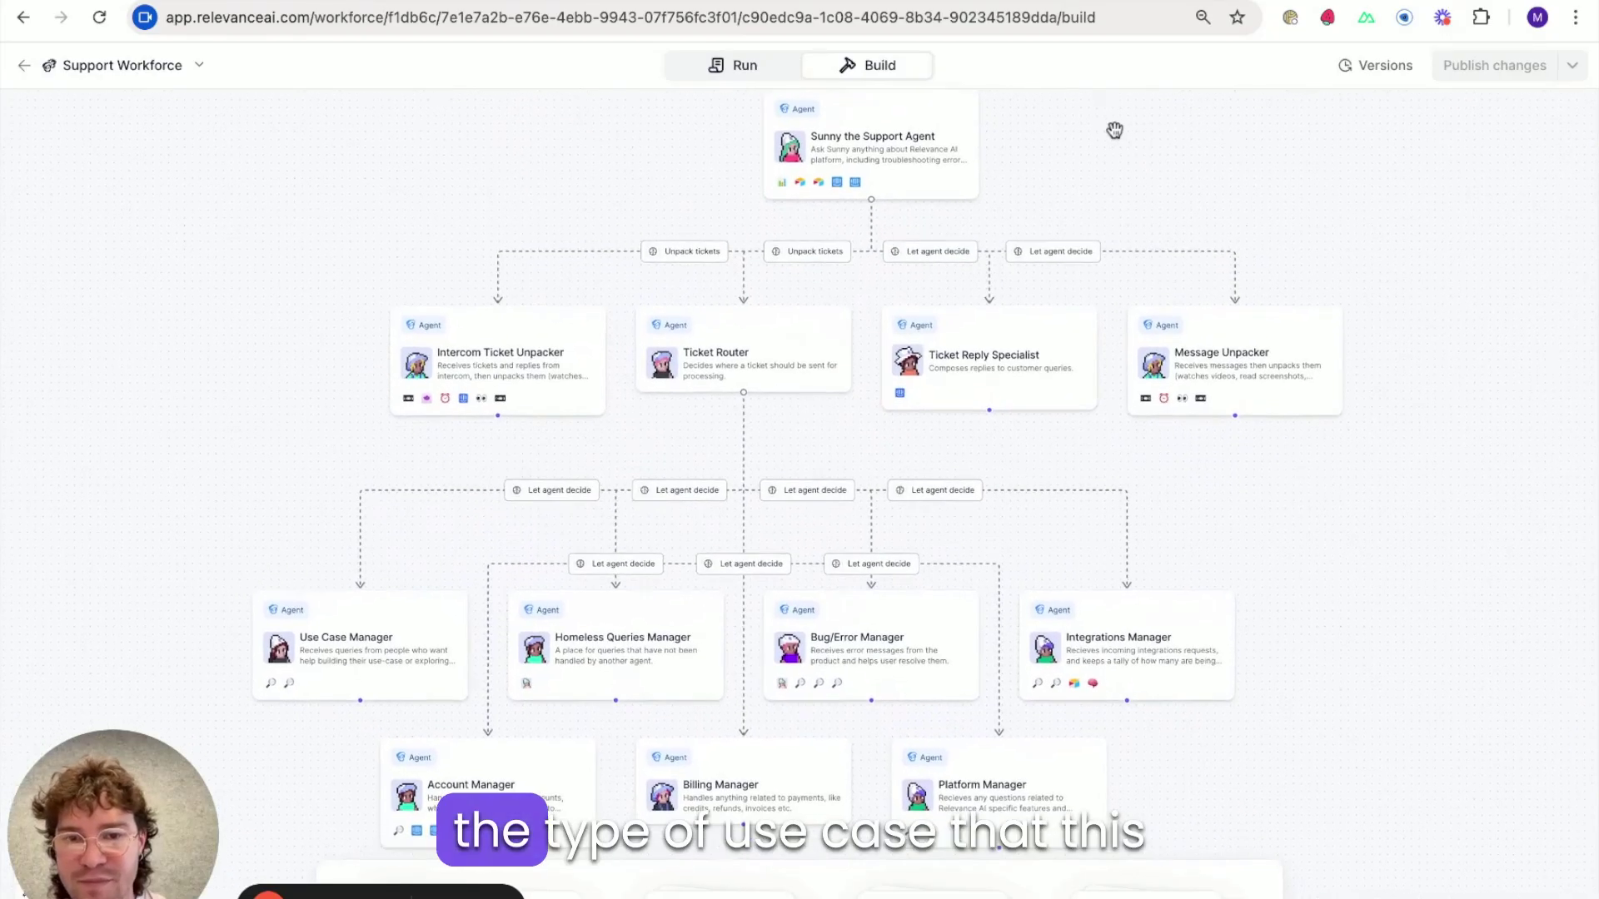
{"action": "scroll", "coordinate": [996, 237], "scroll_direction": "up", "scroll_amount": 3}
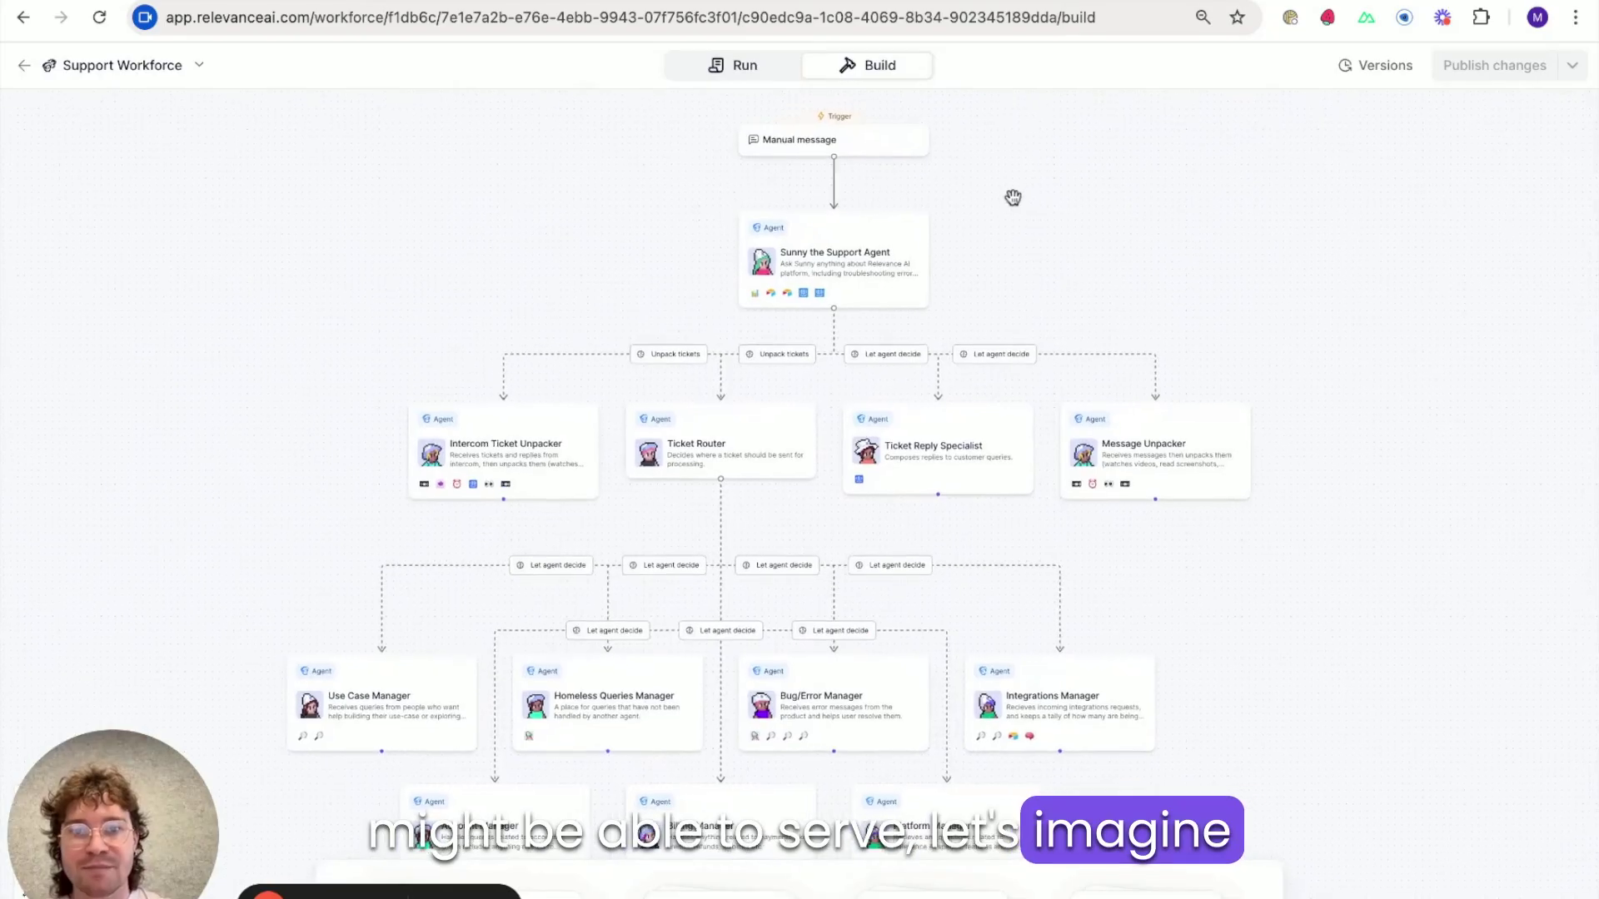
{"action": "left_click", "coordinate": [740, 73]}
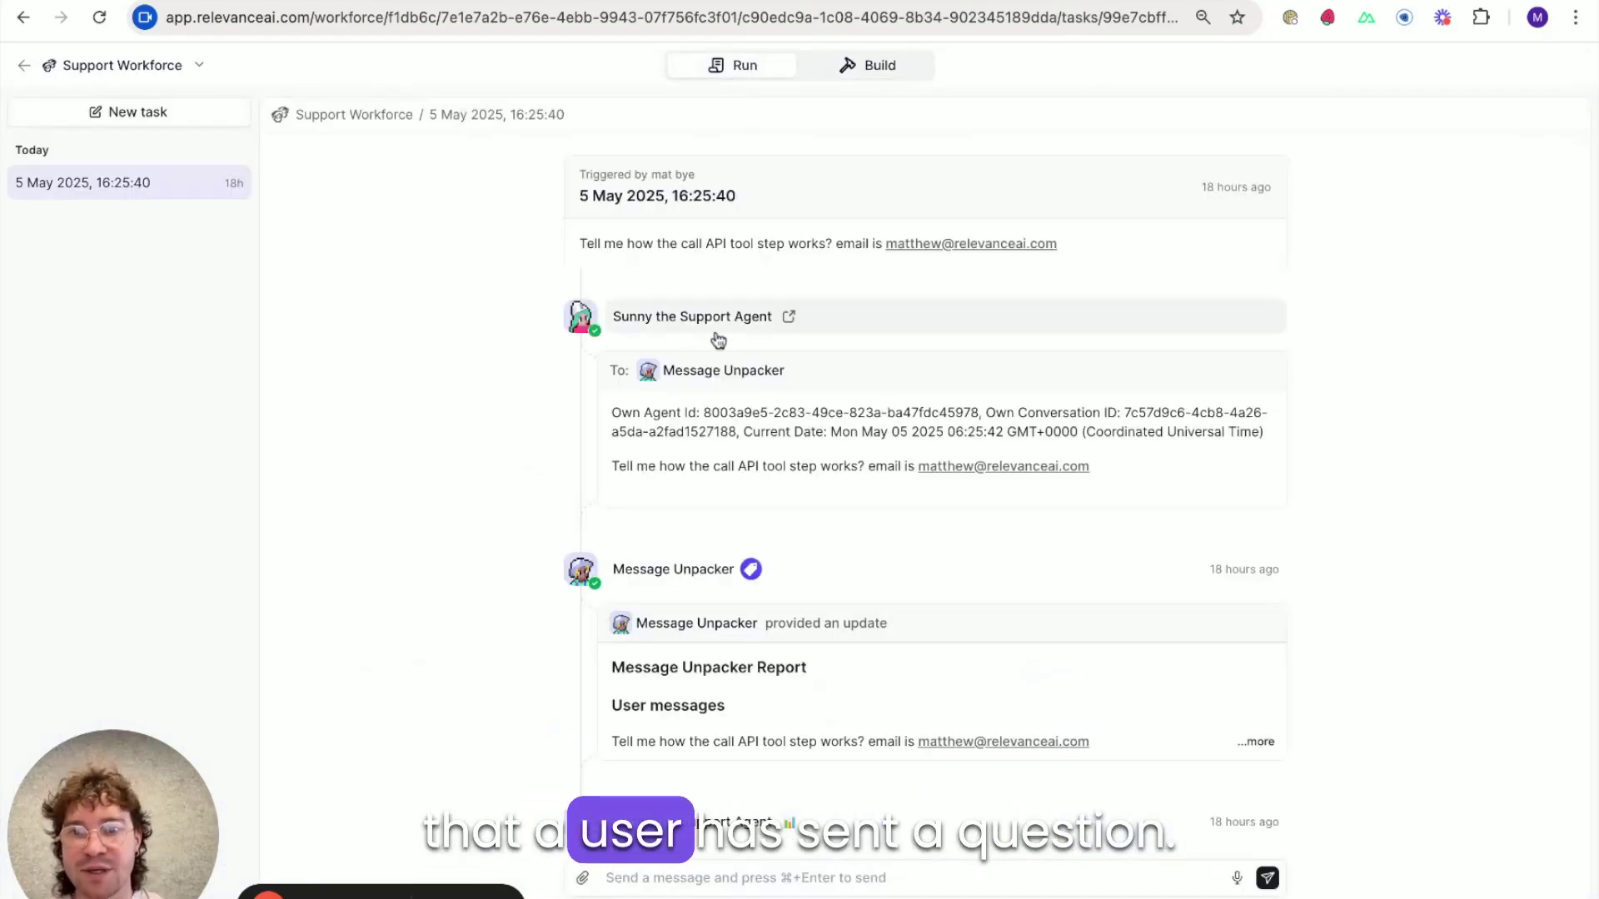
- Highlight the user's Call API question in the trigger message and scroll into the agents' reports
{"action": "left_click_drag", "start_coordinate": [582, 242], "coordinate": [742, 243]}
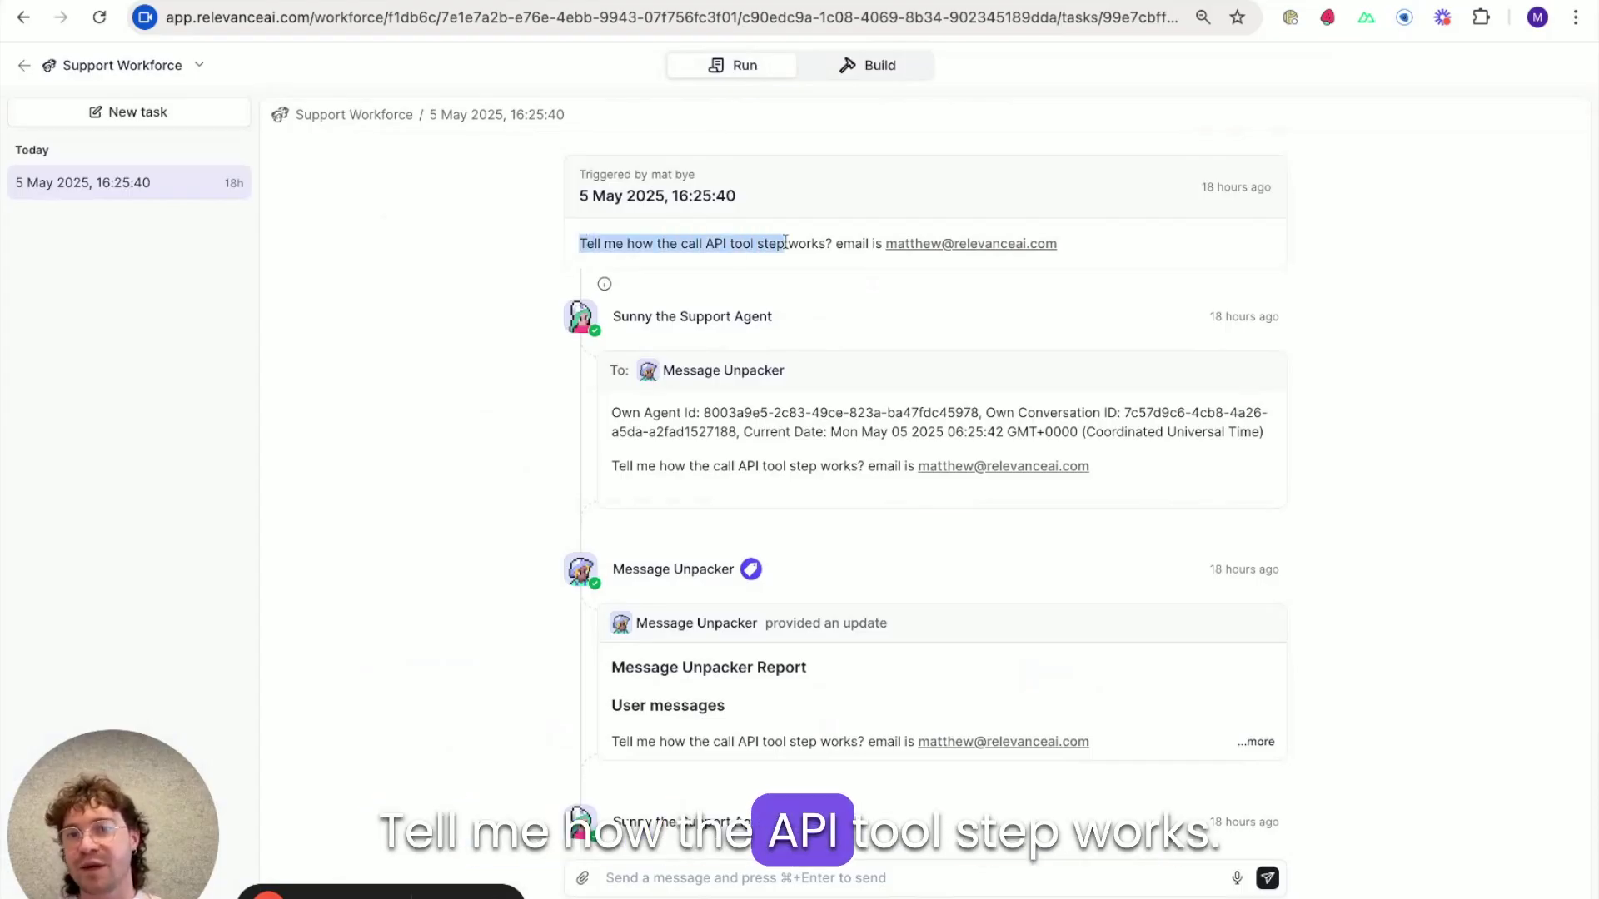
{"action": "left_click", "coordinate": [818, 242]}
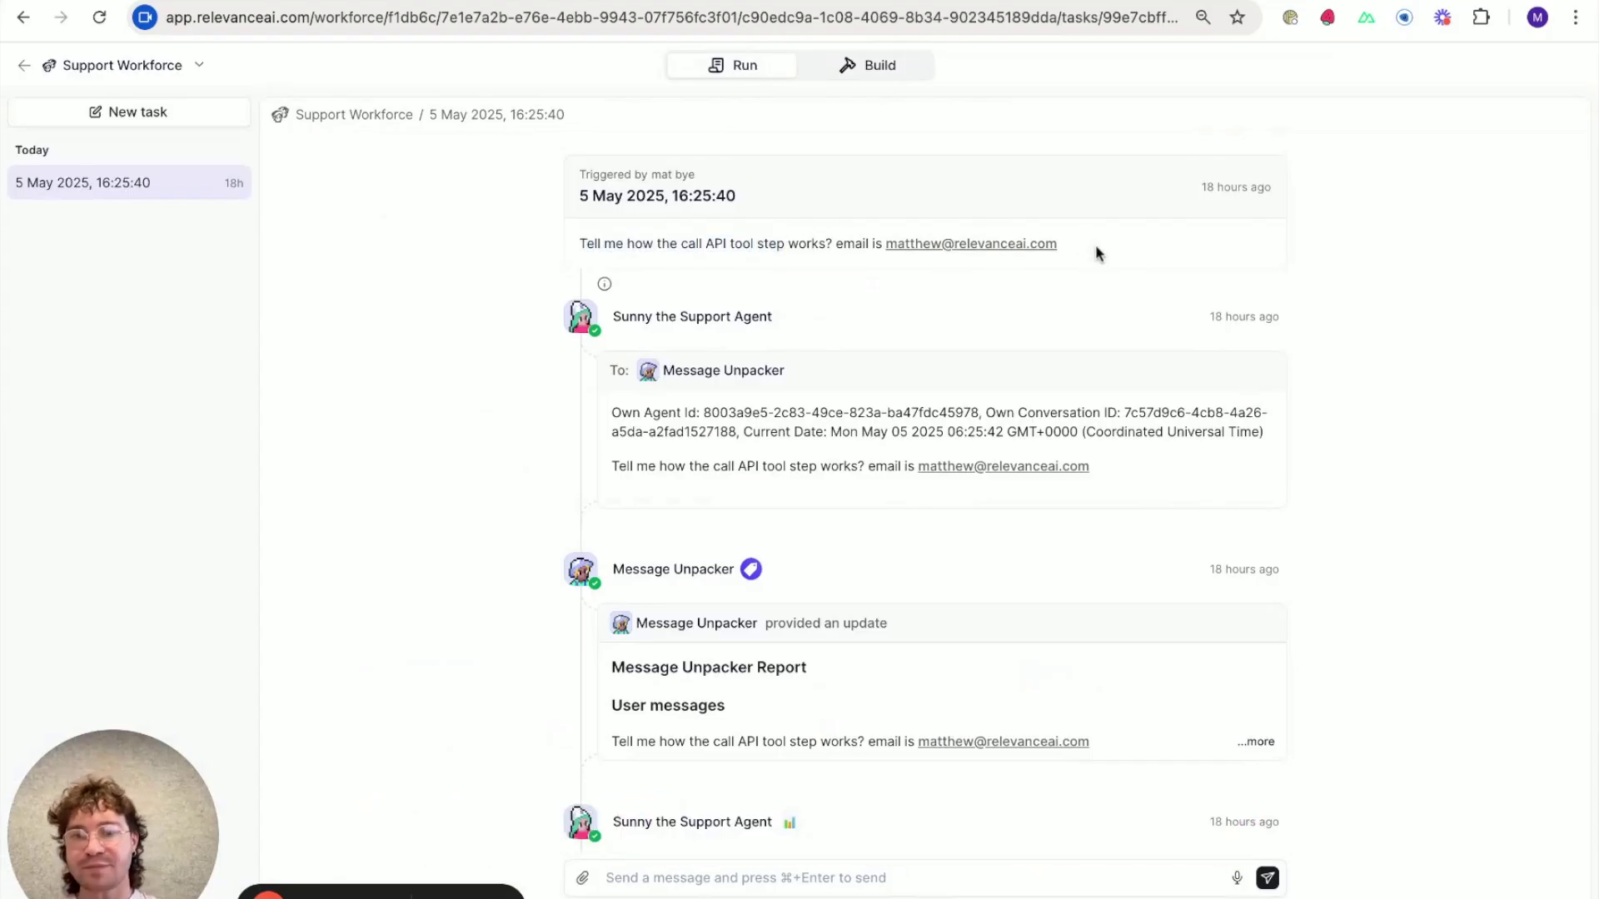
{"action": "scroll", "coordinate": [696, 246], "scroll_direction": "down", "scroll_amount": 1}
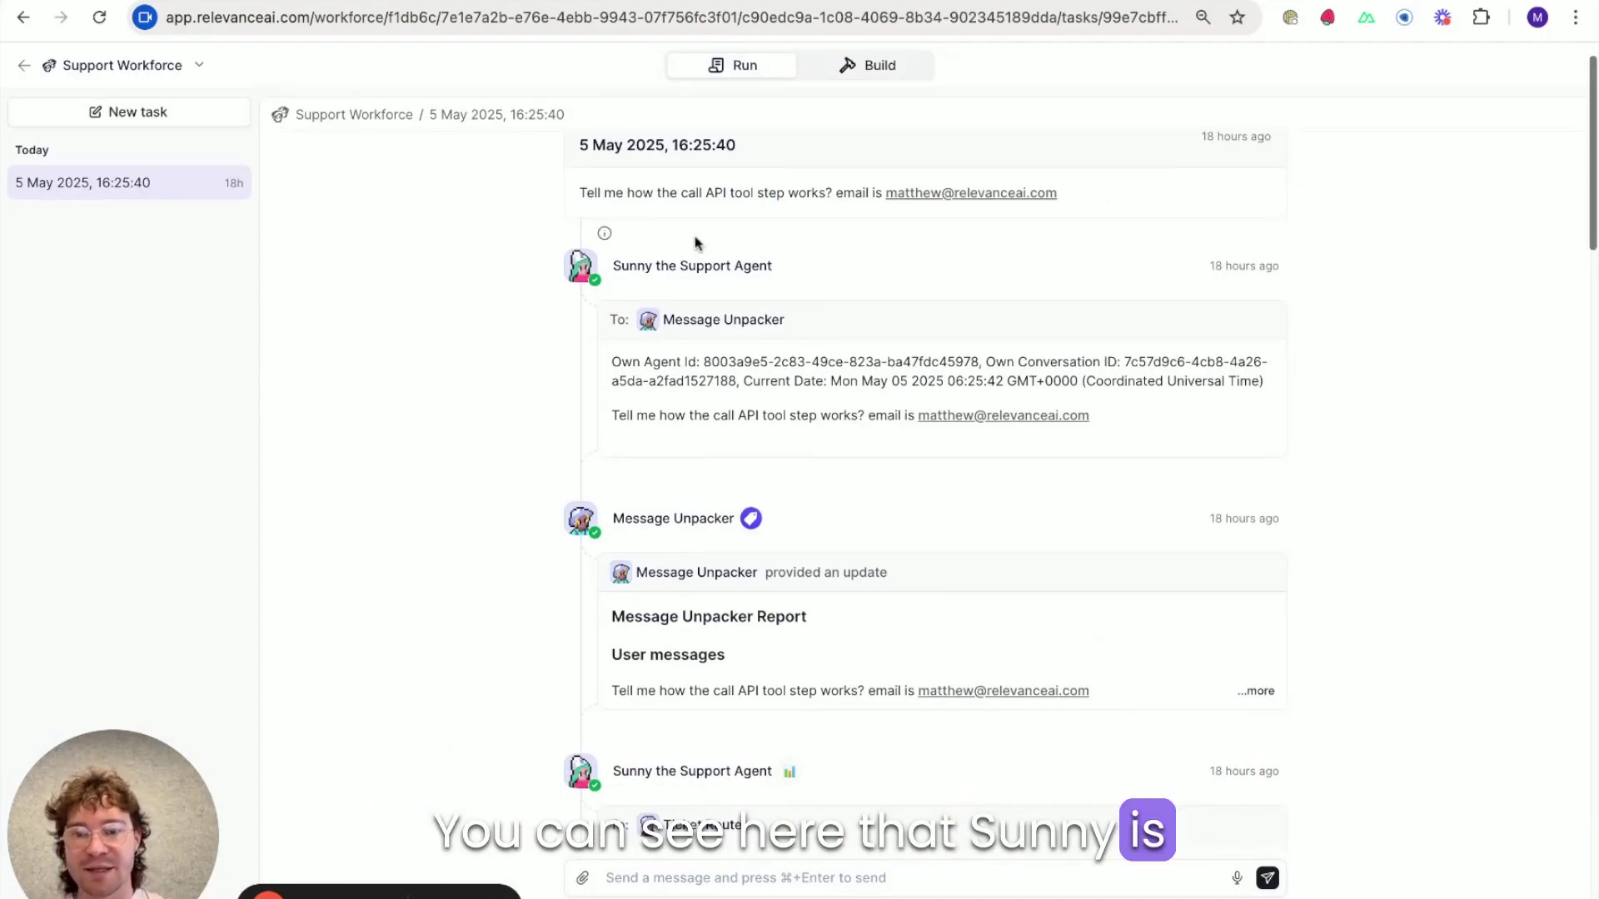
{"action": "scroll", "coordinate": [770, 348], "scroll_direction": "down", "scroll_amount": 2}
{"action": "scroll", "coordinate": [799, 399], "scroll_direction": "down", "scroll_amount": 8}
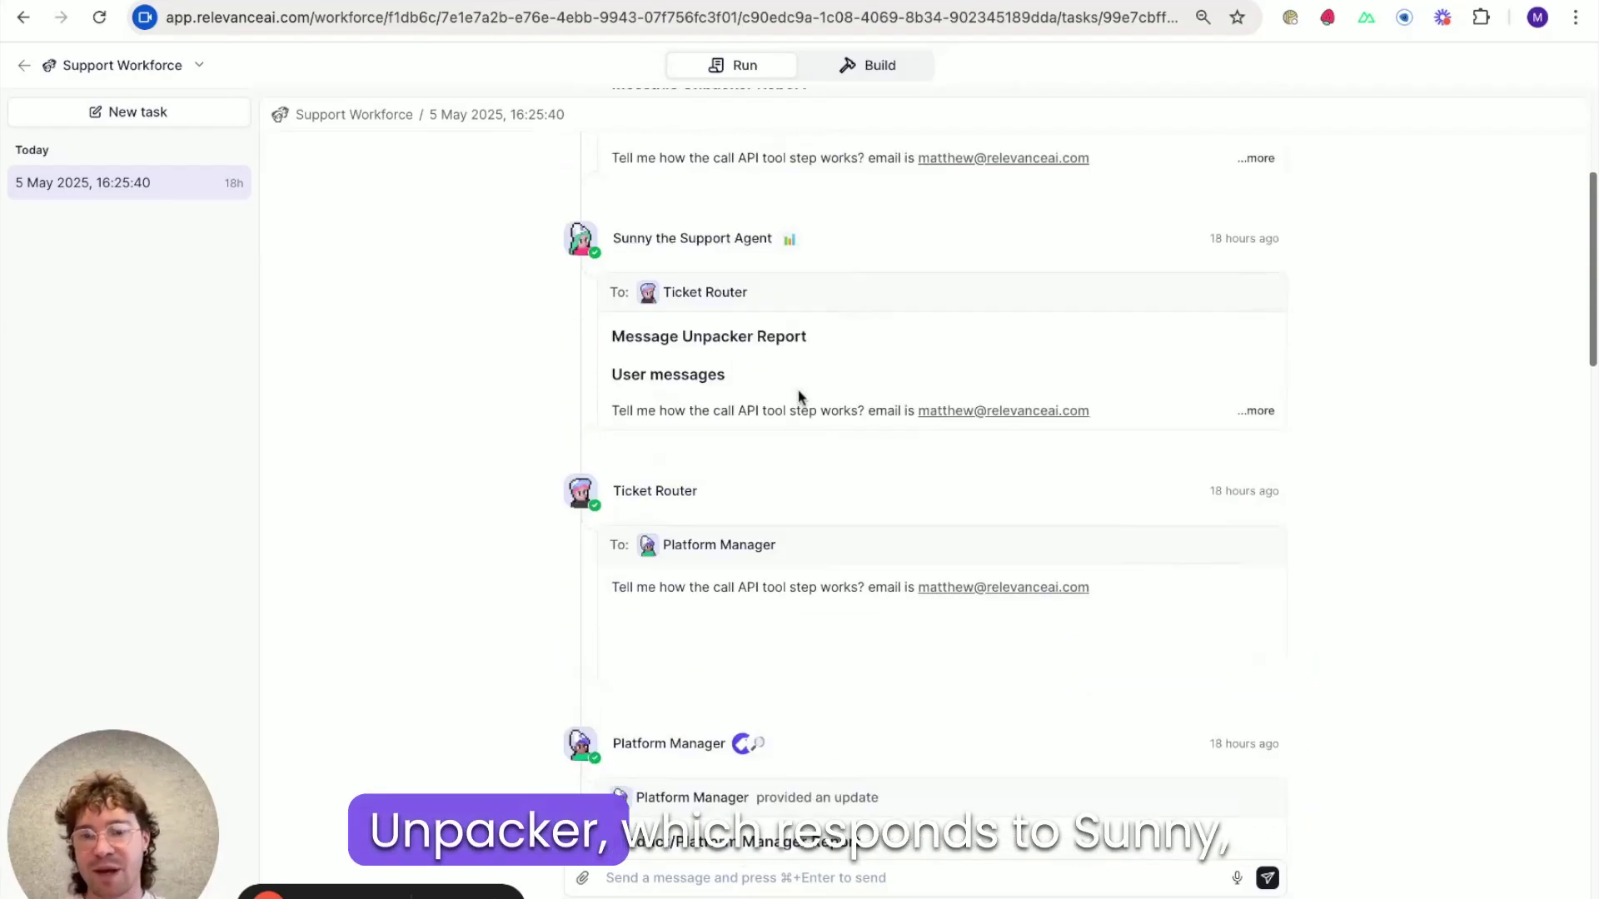
{"action": "scroll", "coordinate": [760, 300], "scroll_direction": "up", "scroll_amount": 3}
{"action": "scroll", "coordinate": [758, 297], "scroll_direction": "down", "scroll_amount": 2}
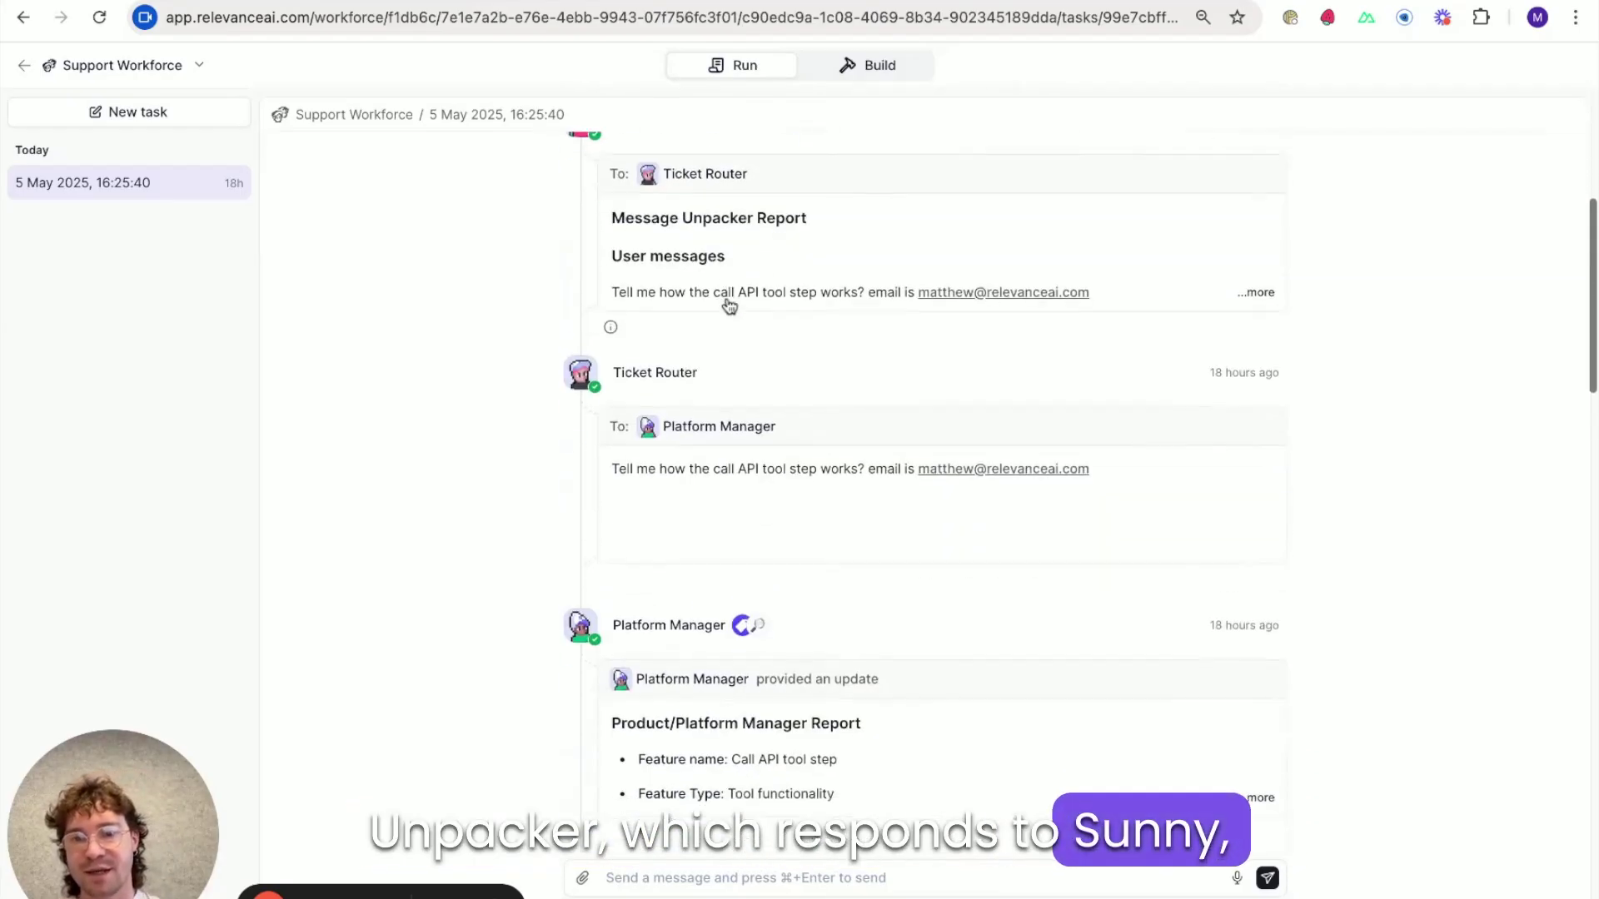
- Scroll down to Sunny's final reply explaining Call API's Method, Endpoint, Headers, Query Parameters and Body
{"action": "scroll", "coordinate": [707, 385], "scroll_direction": "down", "scroll_amount": 2}
{"action": "scroll", "coordinate": [841, 638], "scroll_direction": "down", "scroll_amount": 7}
{"action": "scroll", "coordinate": [803, 483], "scroll_direction": "down", "scroll_amount": 11}
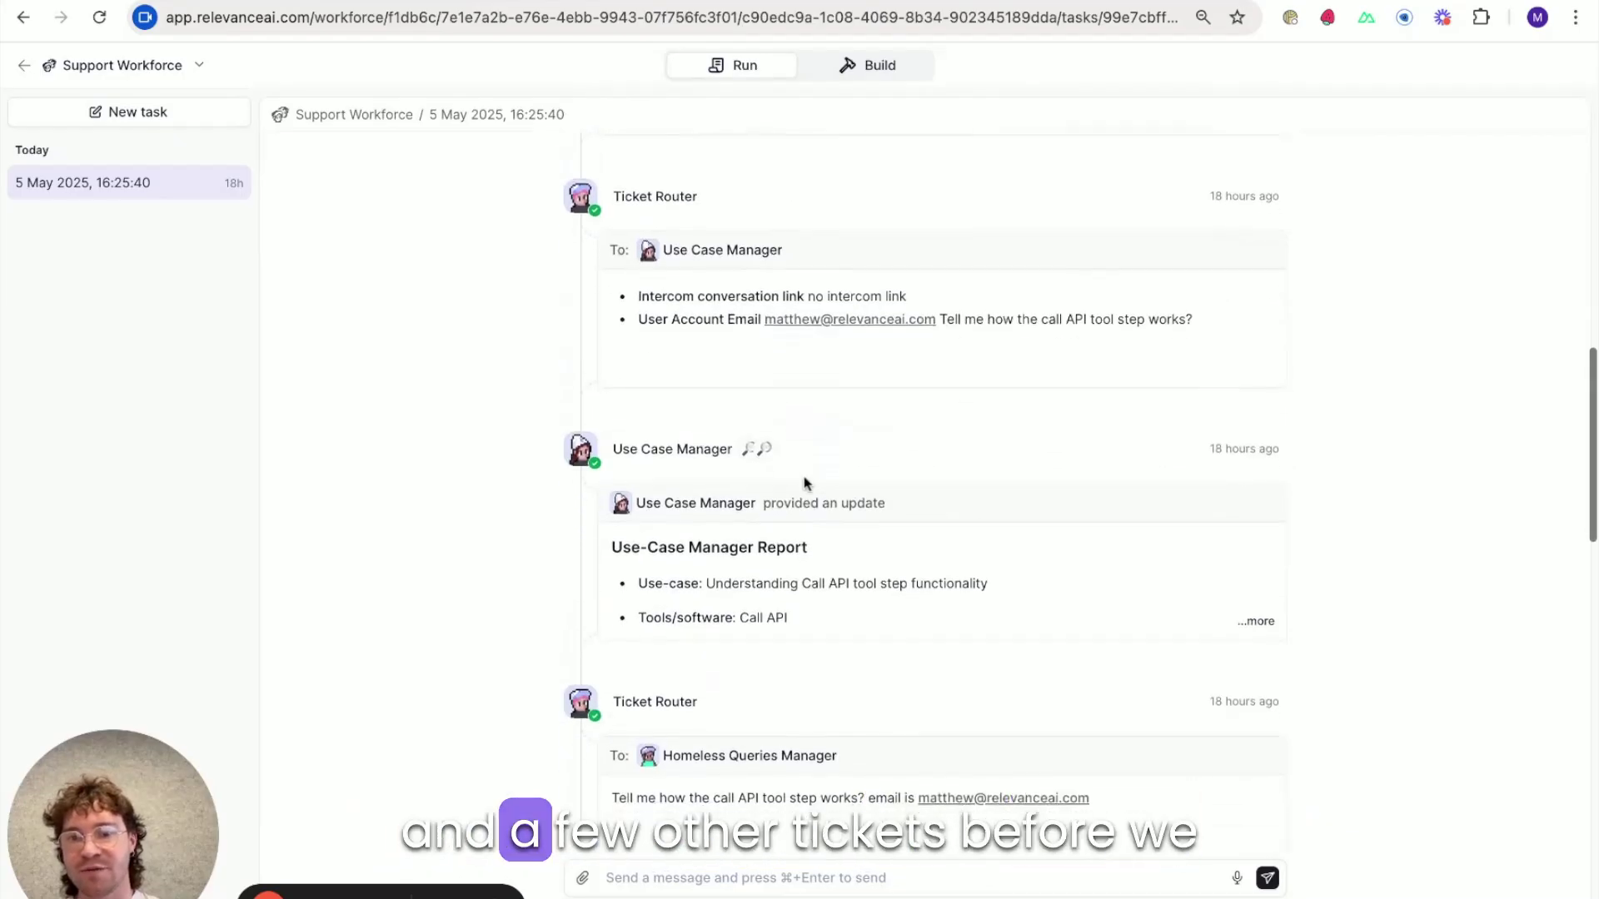
{"action": "scroll", "coordinate": [804, 483], "scroll_direction": "down", "scroll_amount": 9}
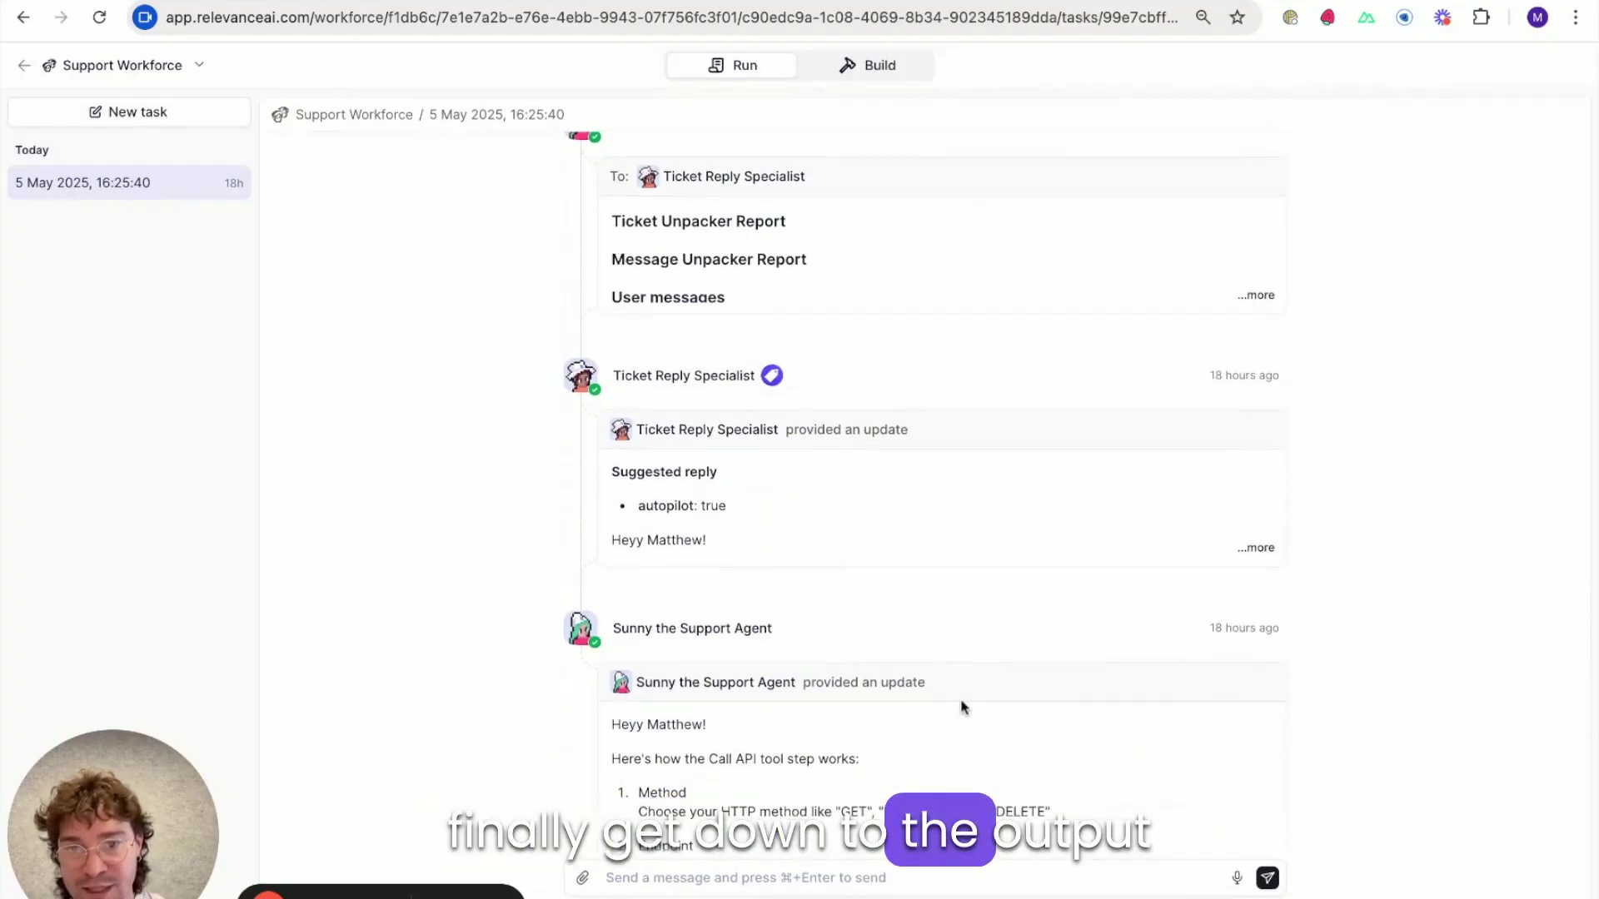
{"action": "scroll", "coordinate": [1003, 668], "scroll_direction": "down", "scroll_amount": 3}
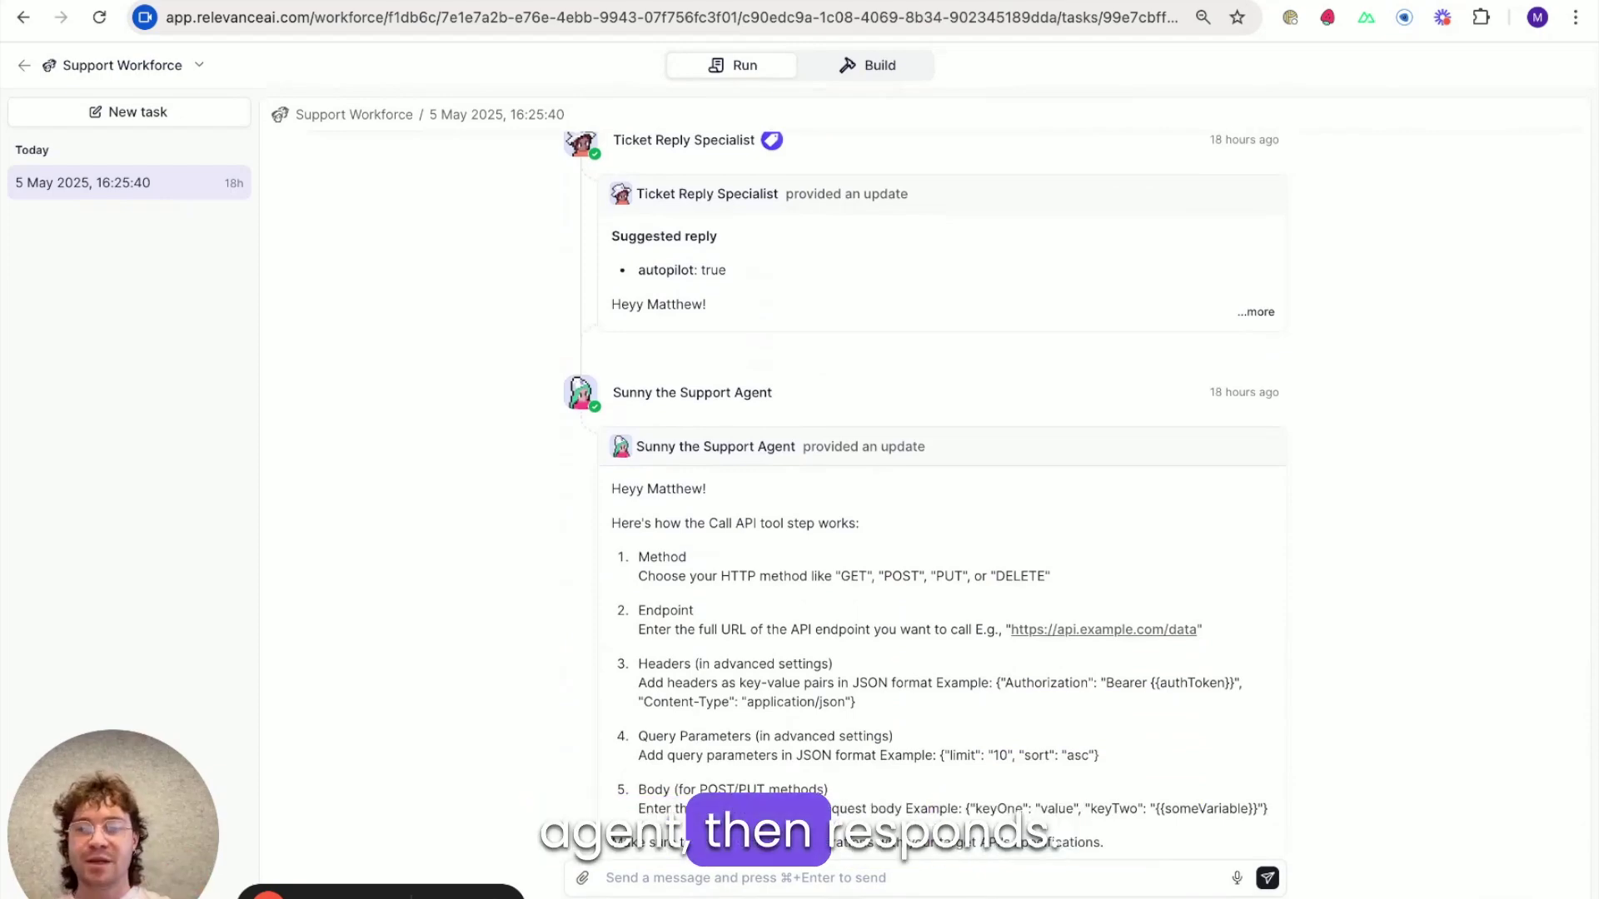
{"action": "scroll", "coordinate": [1207, 614], "scroll_direction": "down", "scroll_amount": 1}
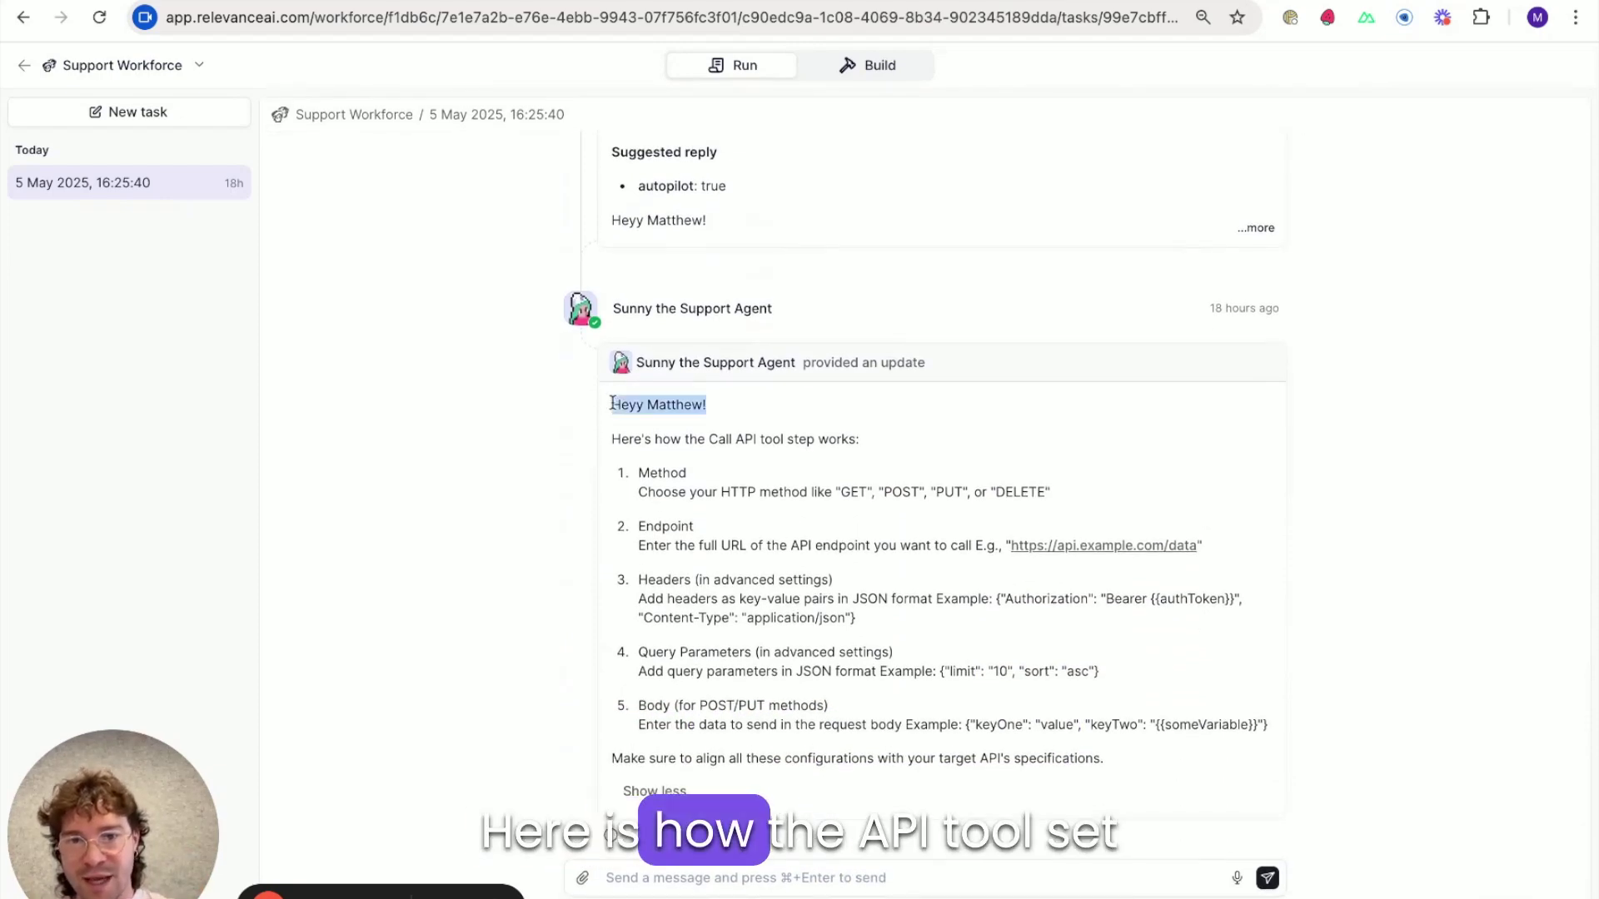
{"action": "left_click_drag", "start_coordinate": [612, 404], "coordinate": [792, 653]}
{"action": "left_click", "coordinate": [866, 712]}
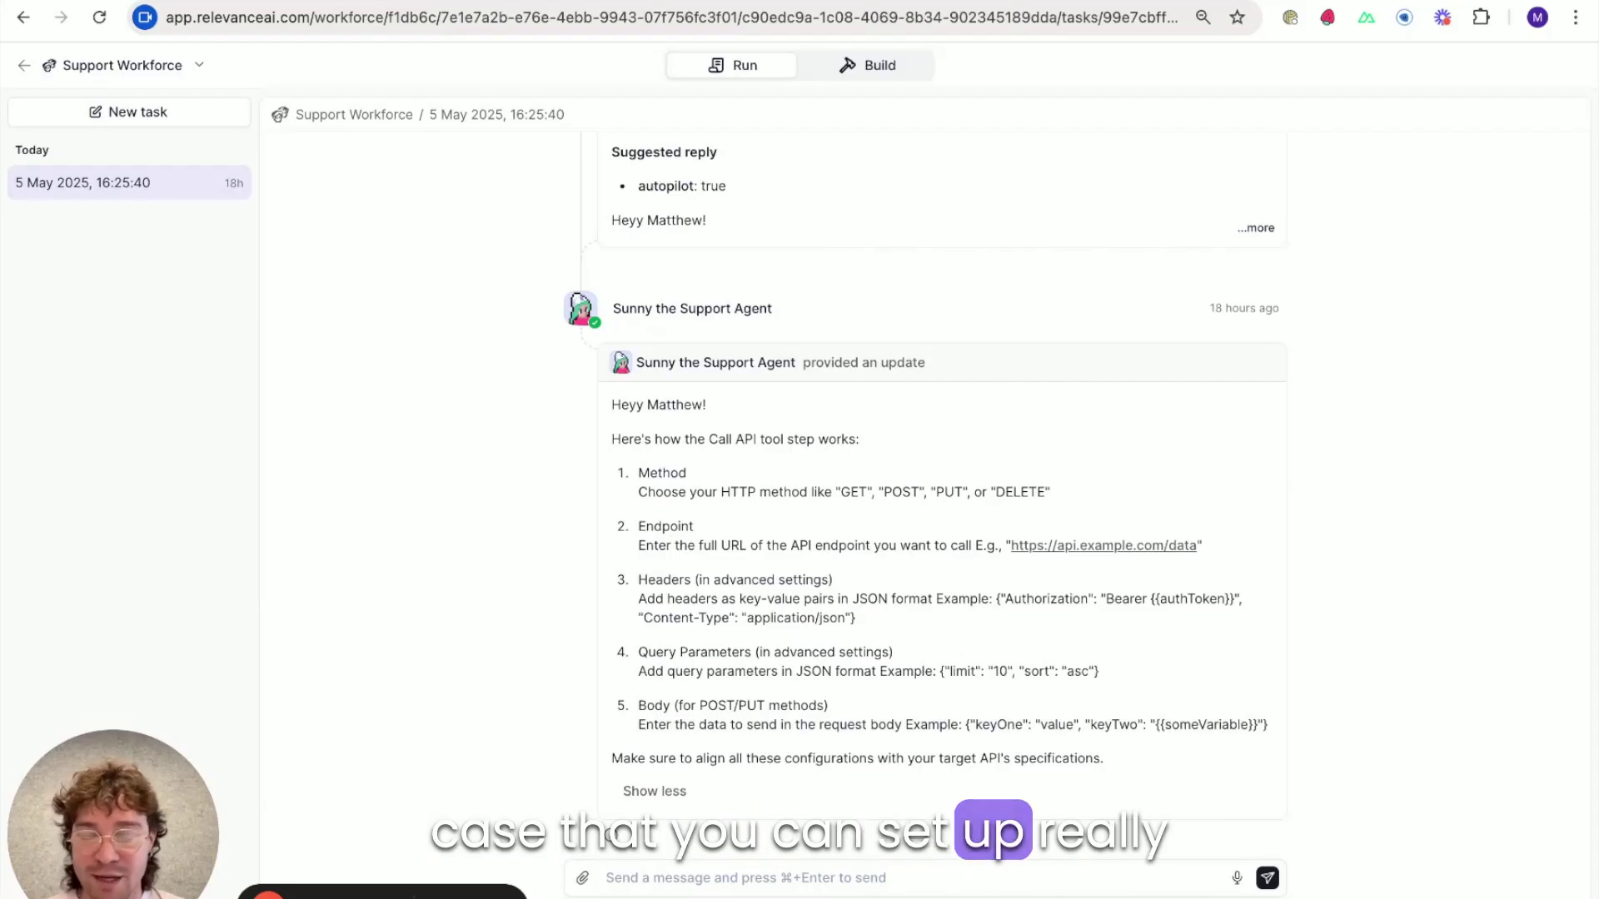
- Go from the Support Workforce canvas back to the Your workforces list of four workforces
{"action": "left_click", "coordinate": [892, 68]}
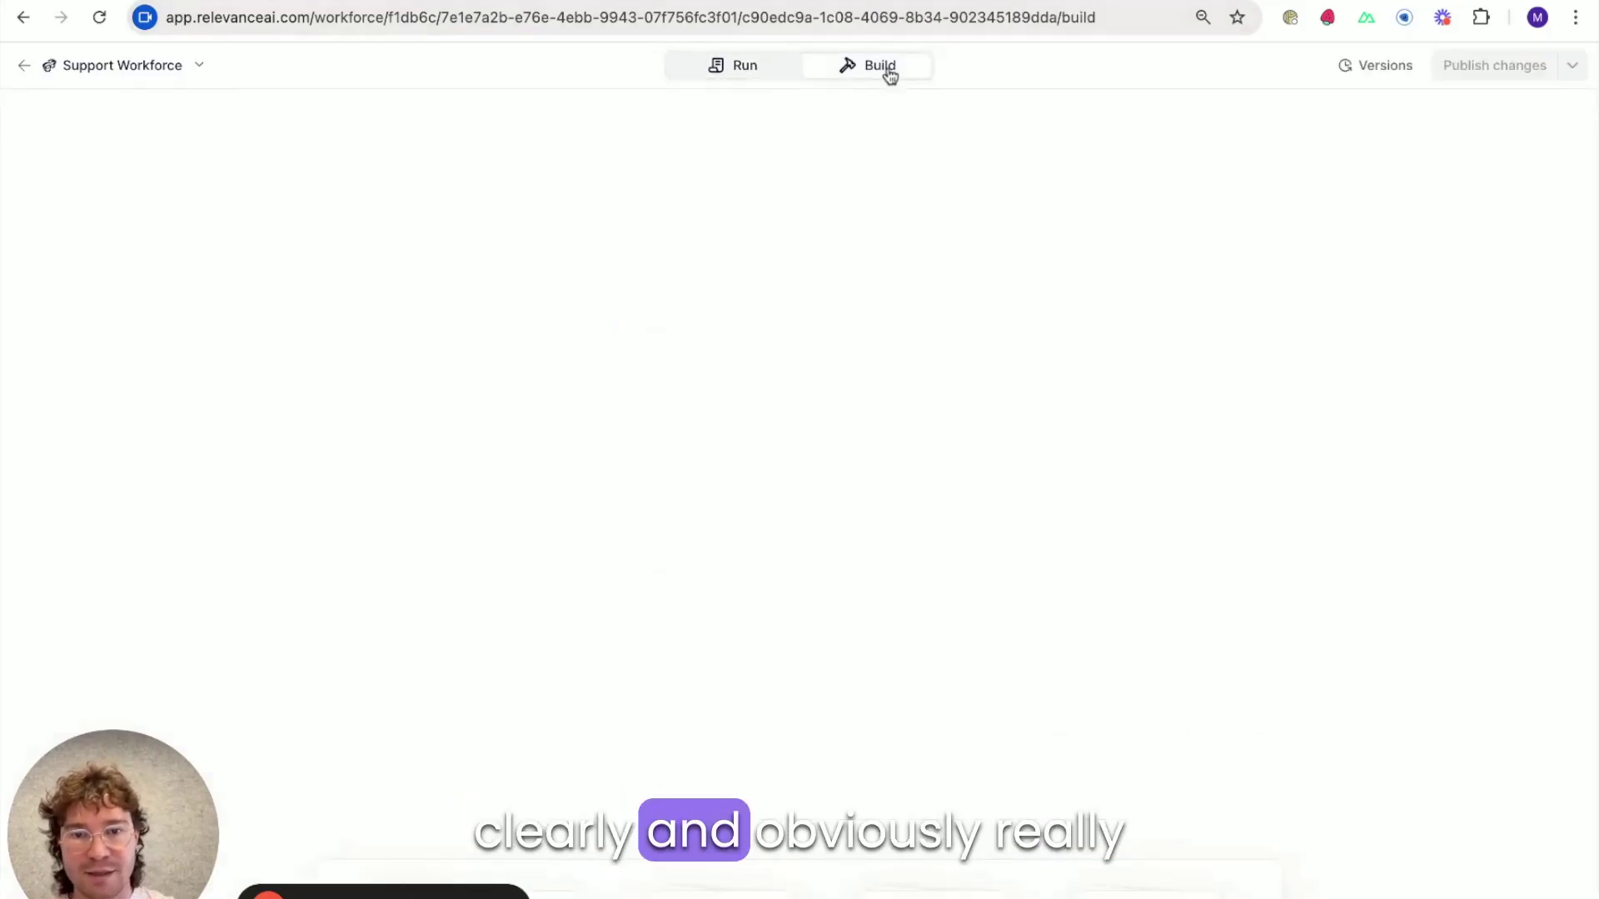
{"action": "scroll", "coordinate": [1160, 314], "scroll_direction": "down", "scroll_amount": 2}
{"action": "scroll", "coordinate": [1160, 314], "scroll_direction": "left", "scroll_amount": 2}
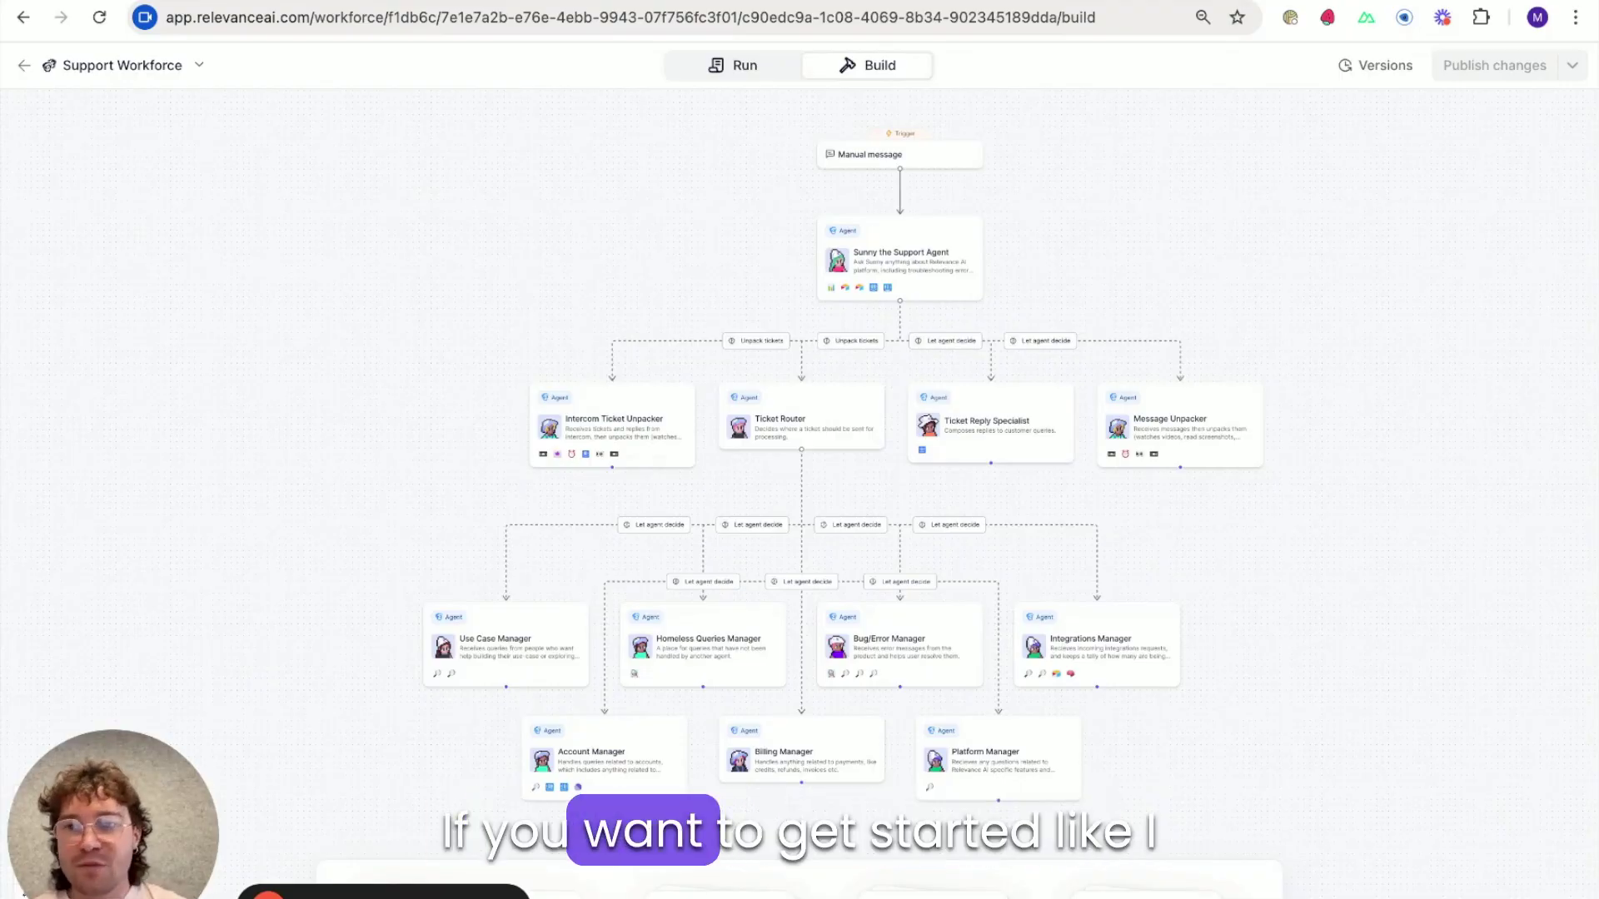
{"action": "left_click", "coordinate": [21, 66]}
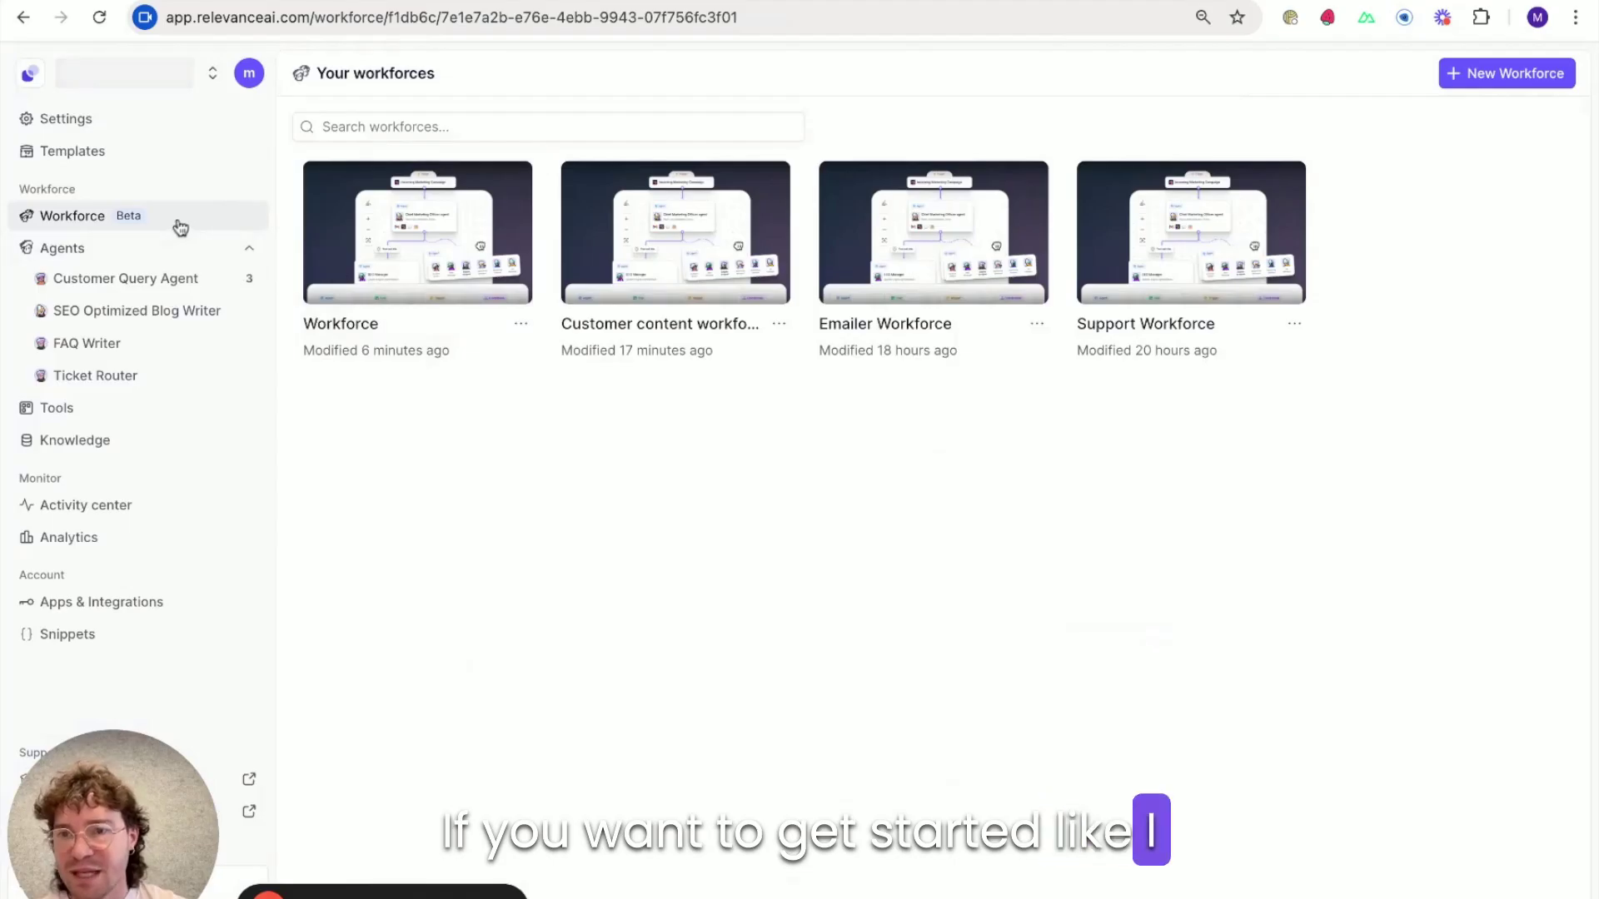